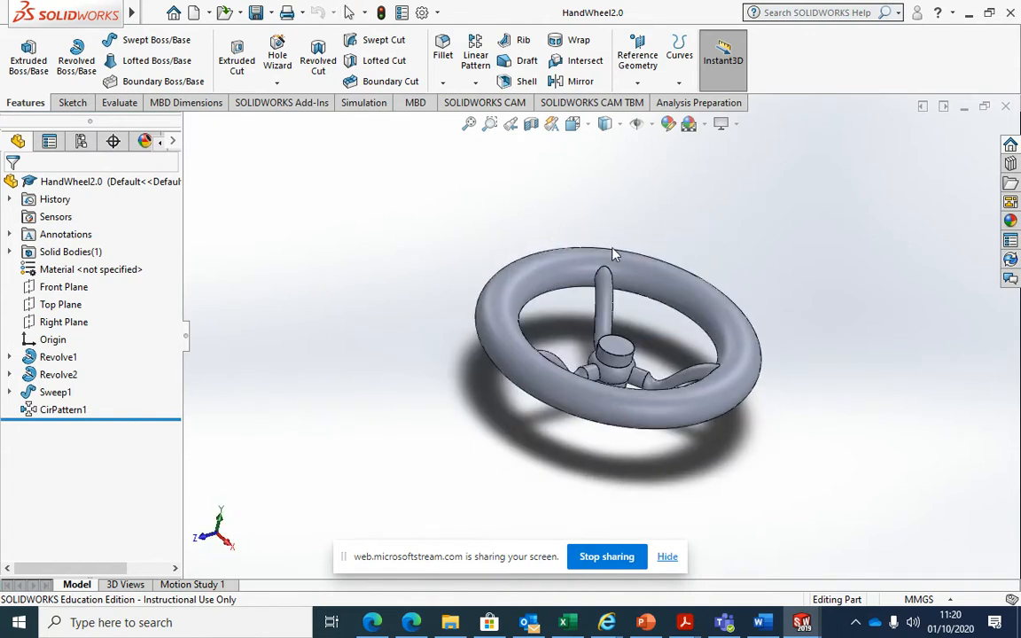
Switch from the finished HandWheel2.0 model to the empty Part1 document
middle_click_drag(556, 365, 777, 344)
mouse_move(803, 622)
left_click(729, 566)
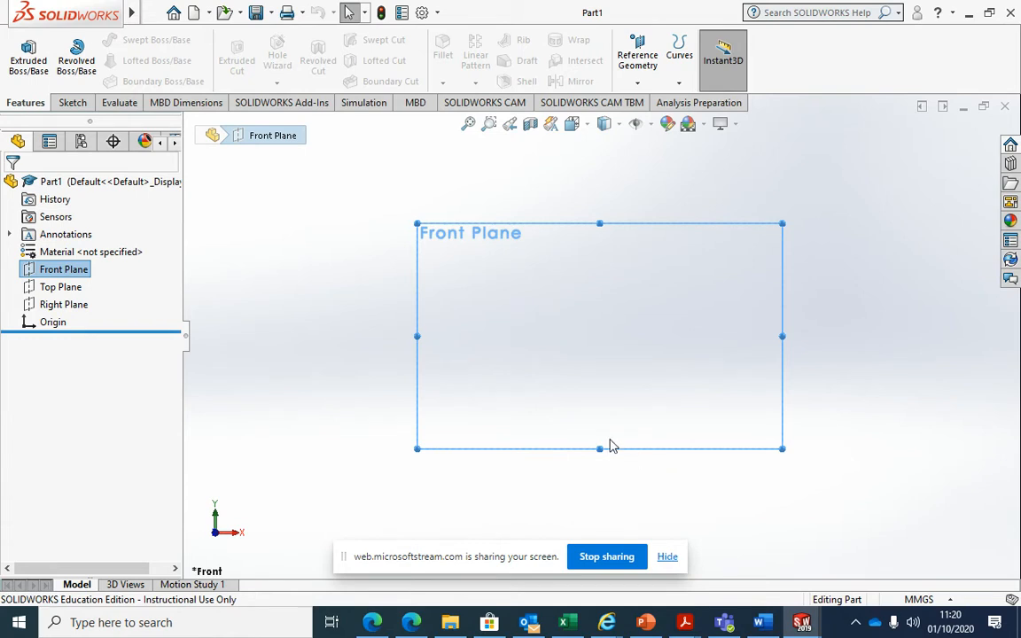
Start a sketch on the Right Plane and draw a vertical centerline about 86 mm long through the origin
left_click(62, 304)
left_click(139, 281)
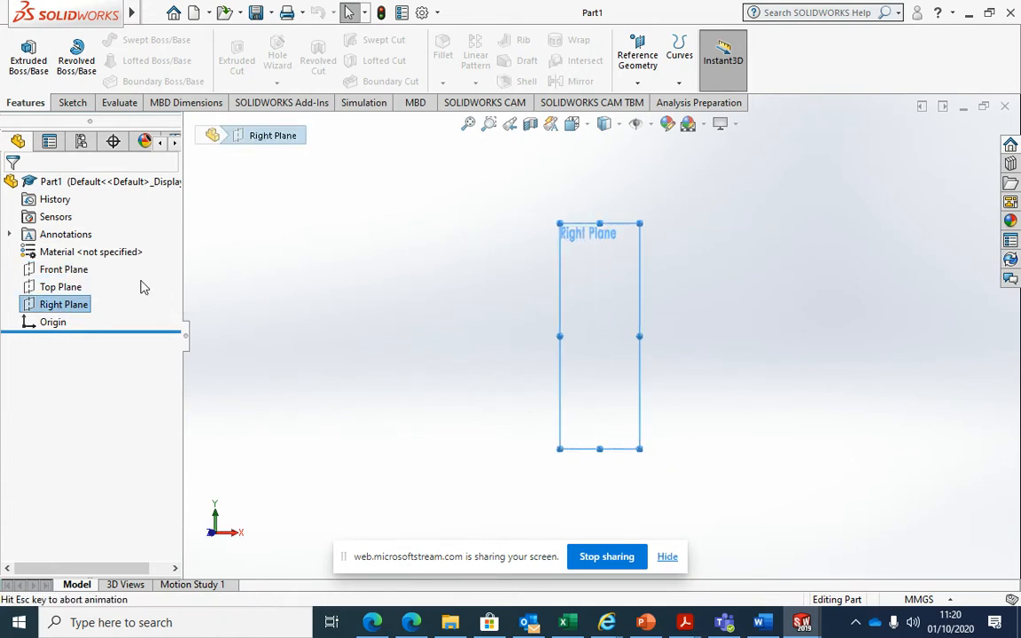
left_click(71, 103)
left_click(119, 40)
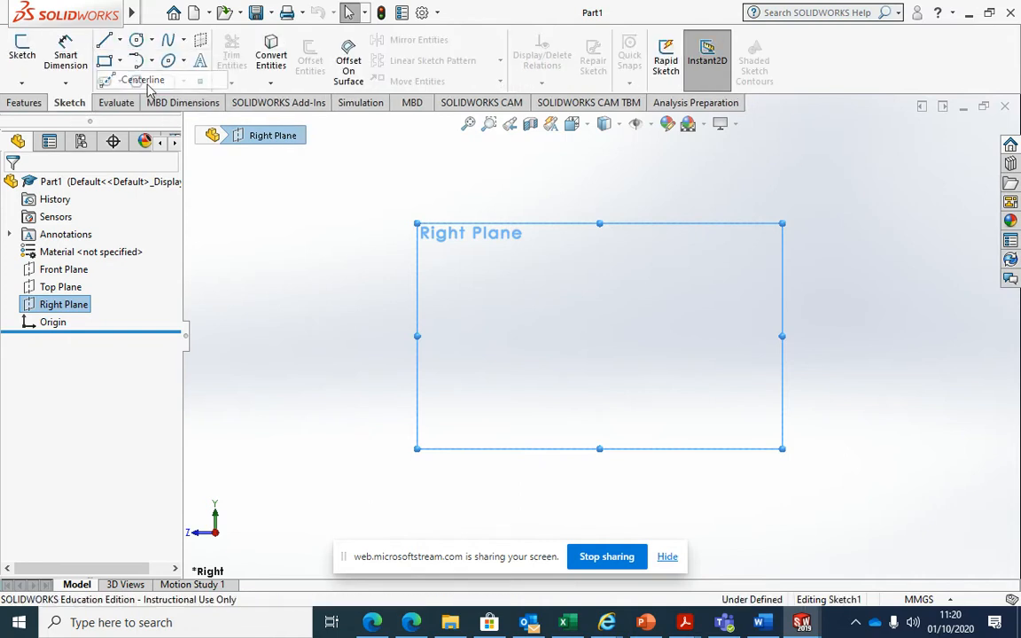
left_click(133, 79)
mouse_move(600, 392)
left_mouse_down()
mouse_move(611, 387)
mouse_move(618, 237)
mouse_move(601, 217)
left_mouse_up()
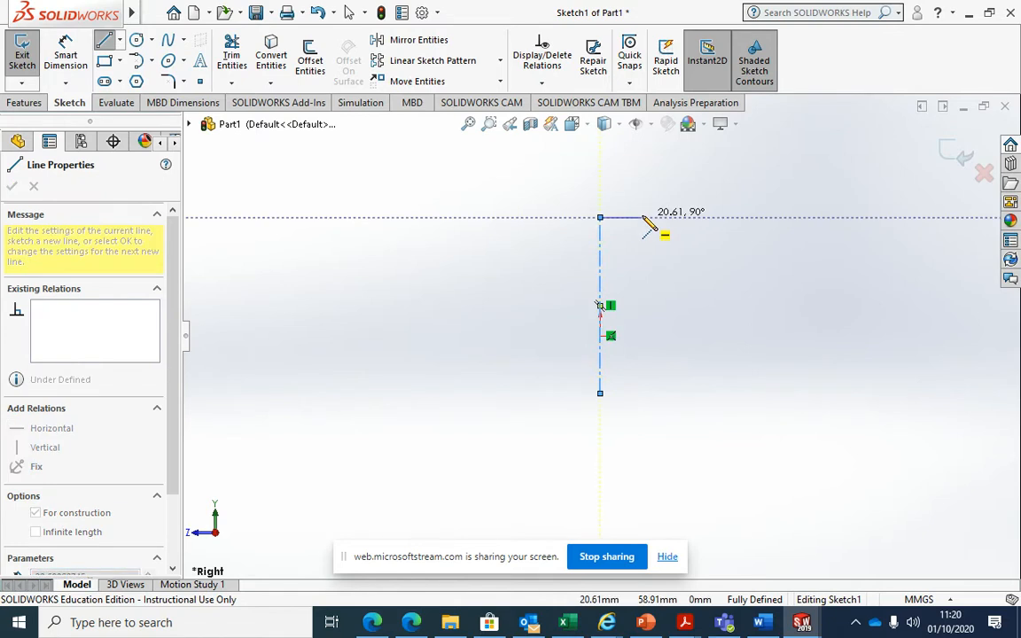
key("Escape")
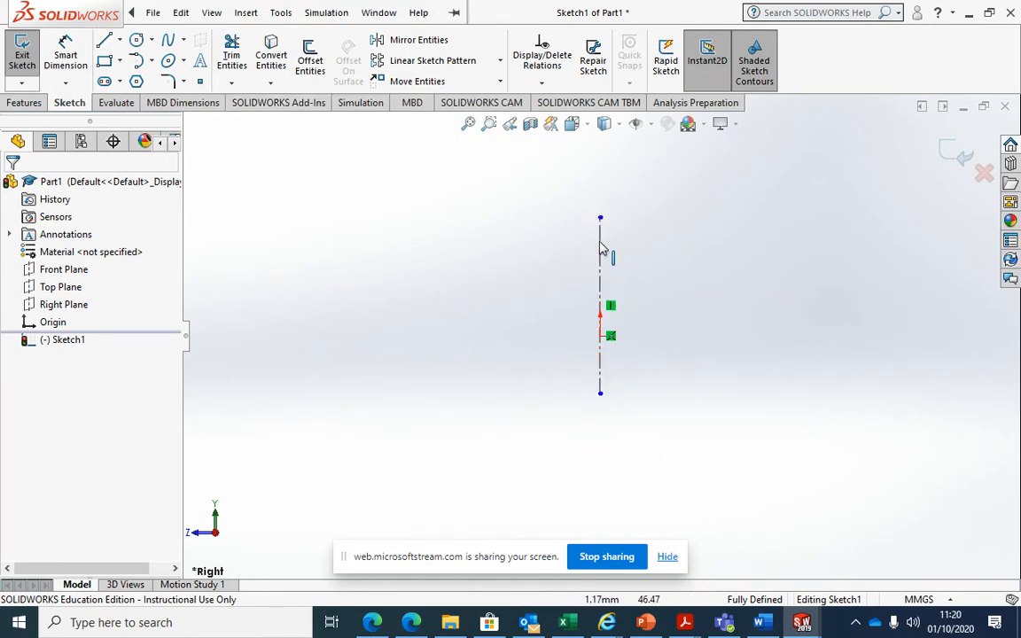
Sketch a horizontal line about 32 mm long leftward from the origin, continuing into a vertical line upward from its end
left_click(103, 41)
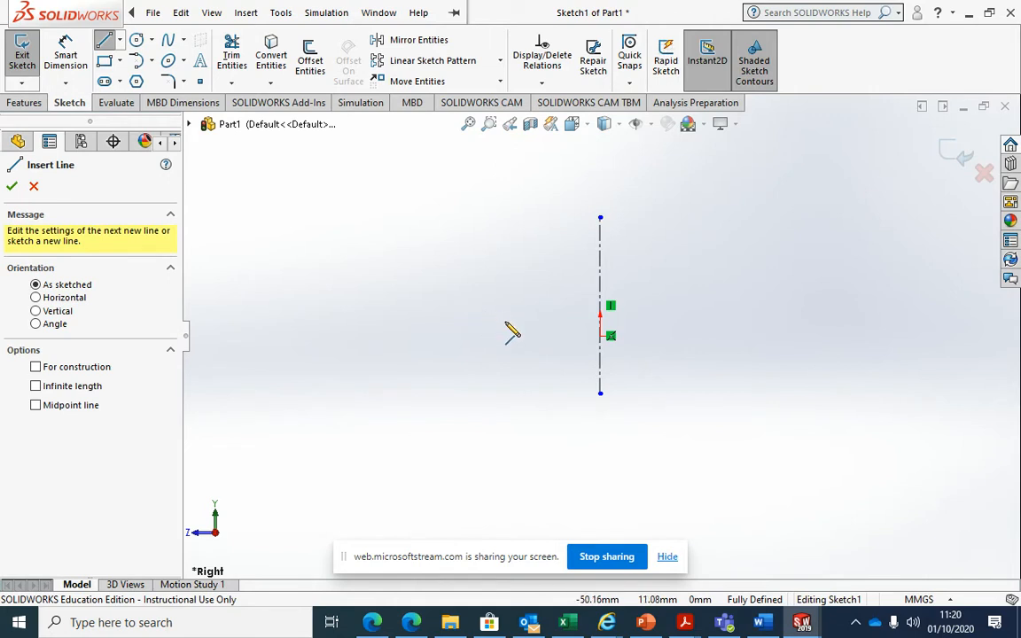
left_click(601, 337)
left_click(535, 336)
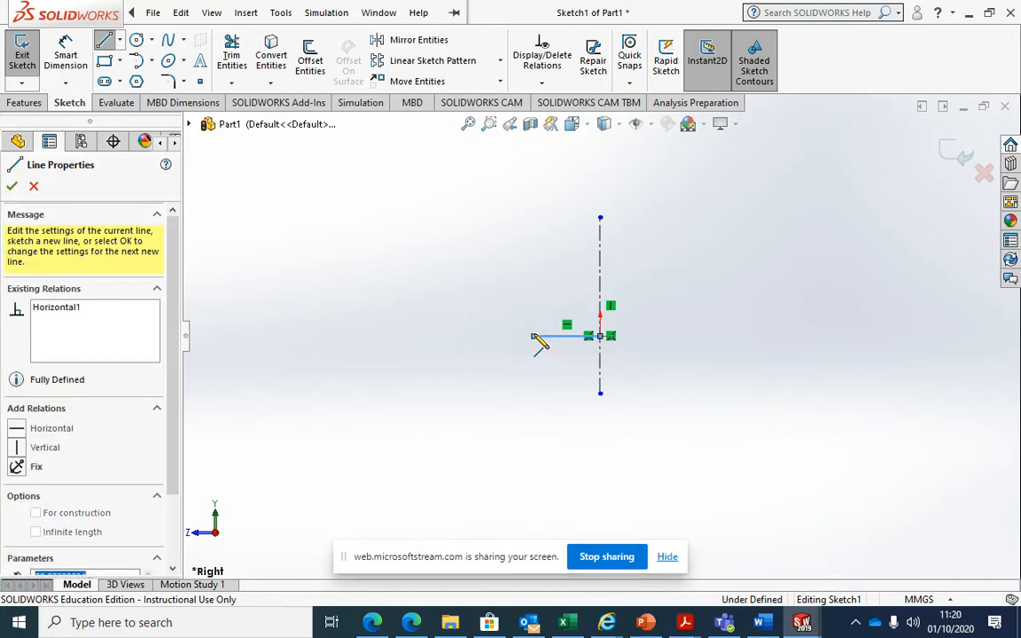
left_click(534, 281)
key("Escape")
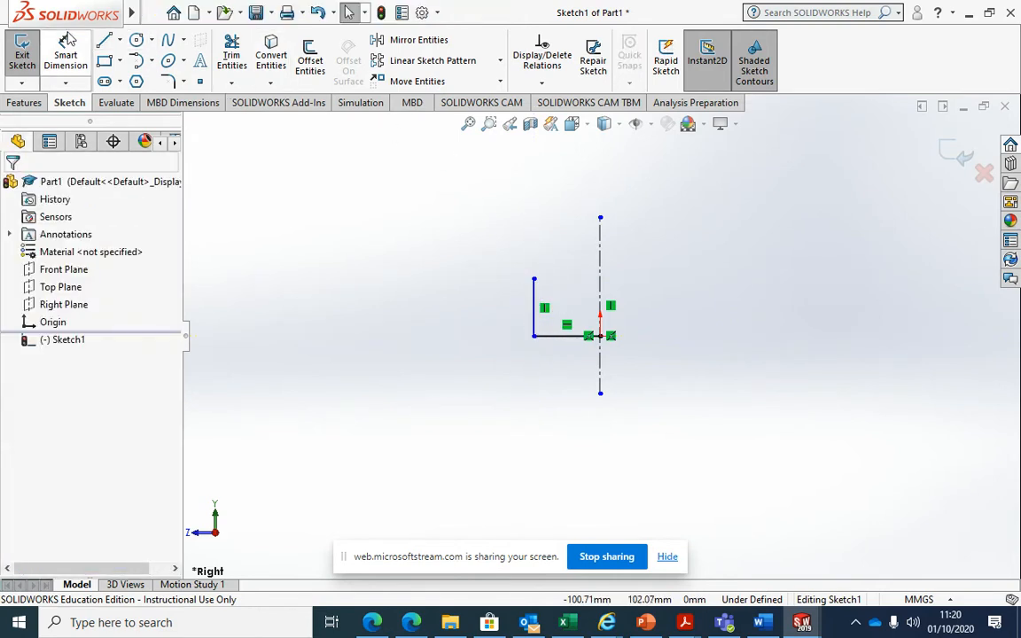
Sketch a second vertical line aligned above the first with a gap, plus a horizontal line about 32 mm long rightward from its upper end
left_click(105, 42)
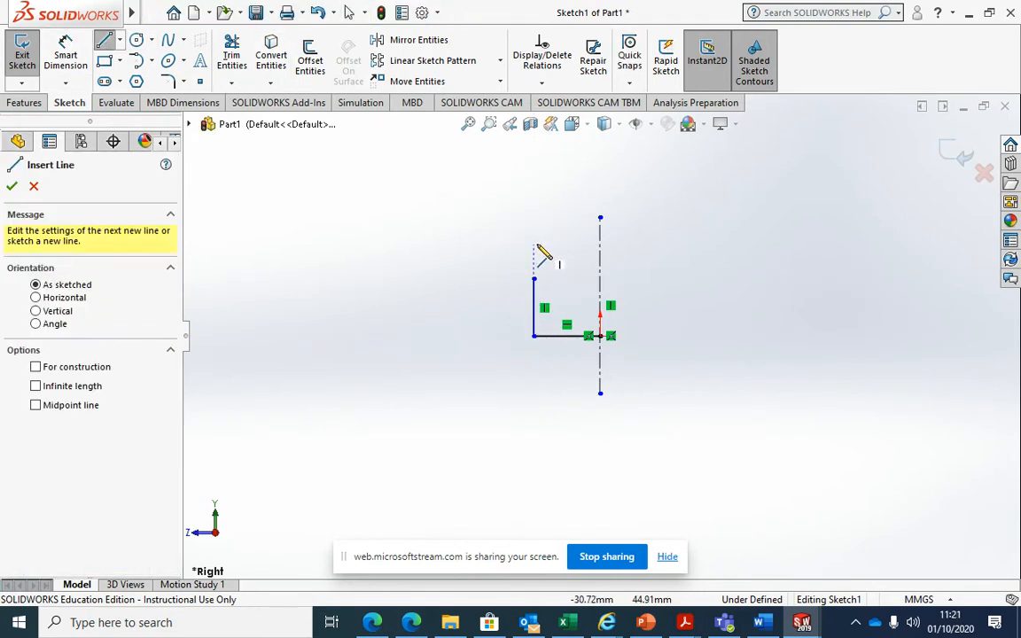
left_click(535, 252)
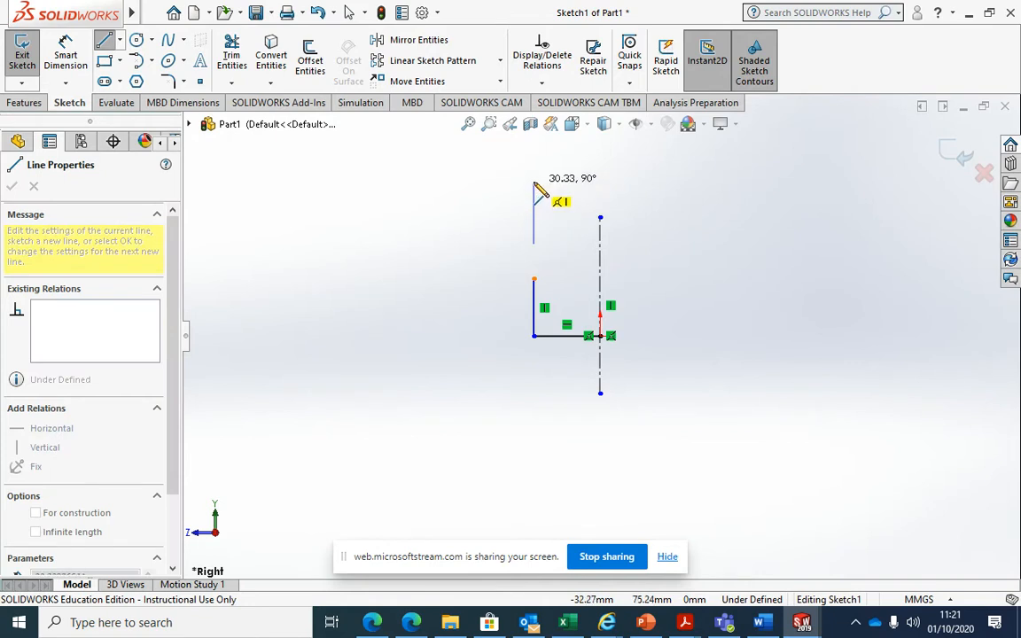
left_click(535, 198)
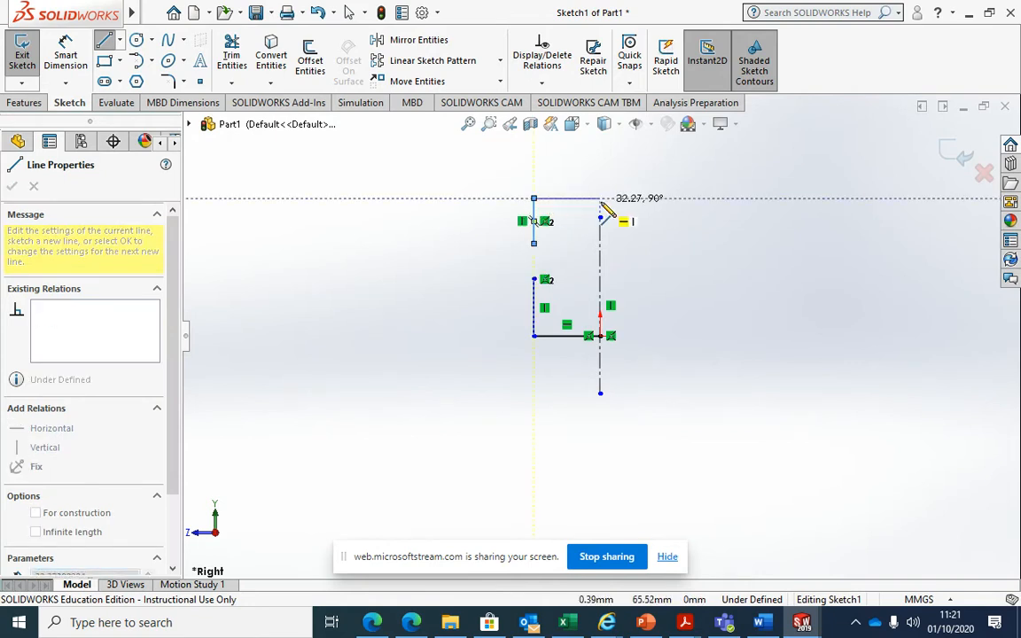
key("Escape")
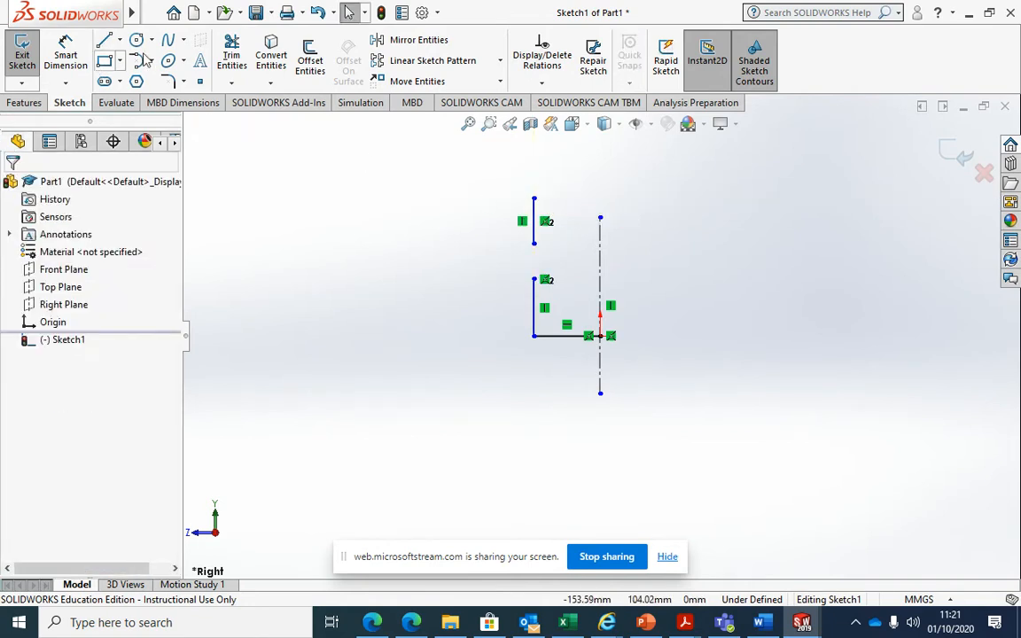
key("l")
left_click(534, 199)
left_click(602, 200)
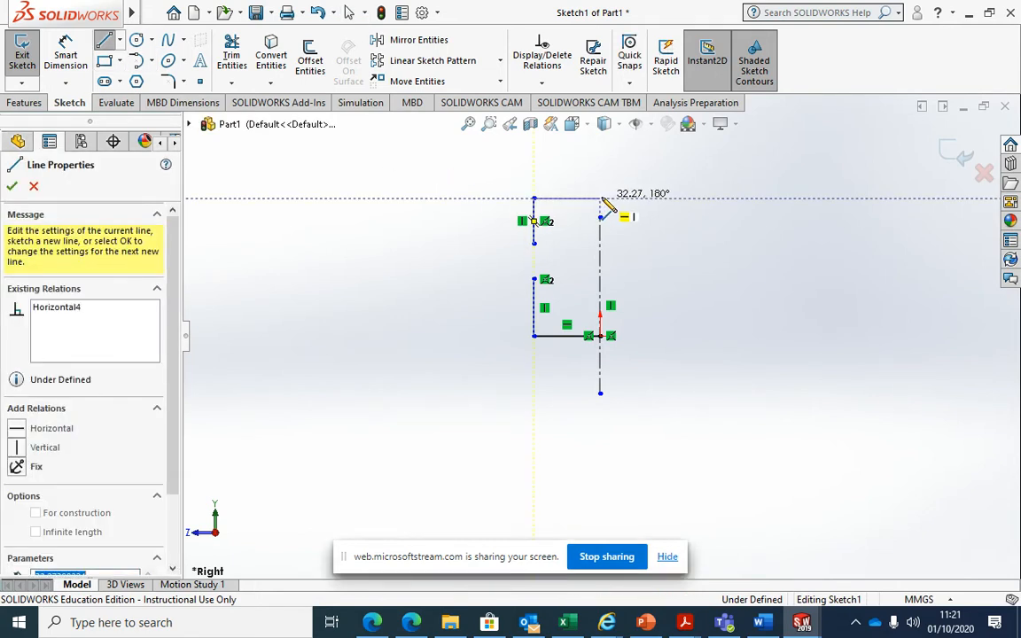
key("Escape")
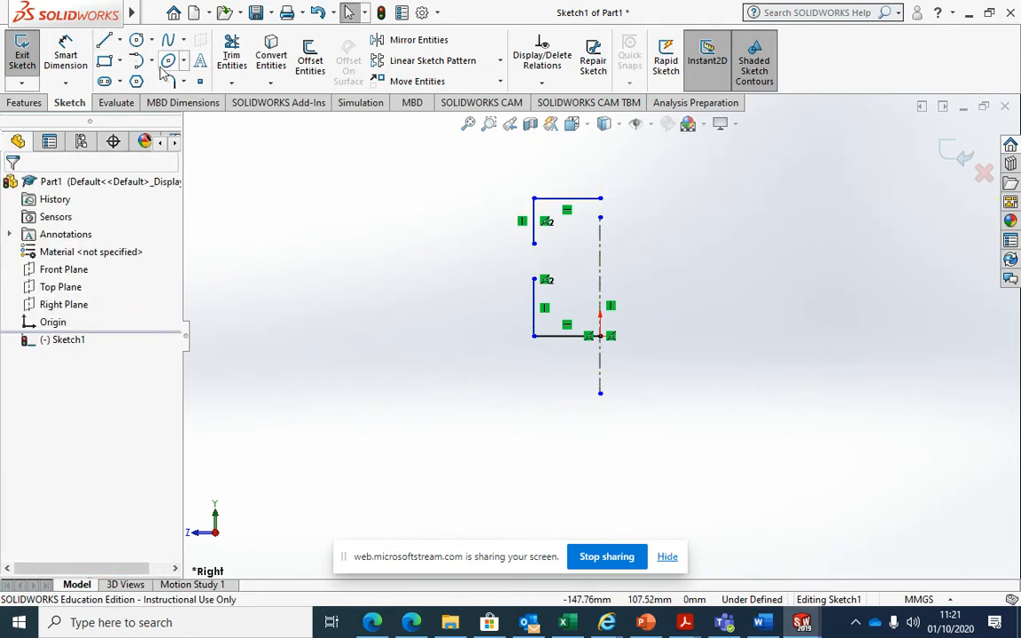
Bridge the gap between the two vertical lines with a tangent arc bulging away from the centerline
left_click(137, 61)
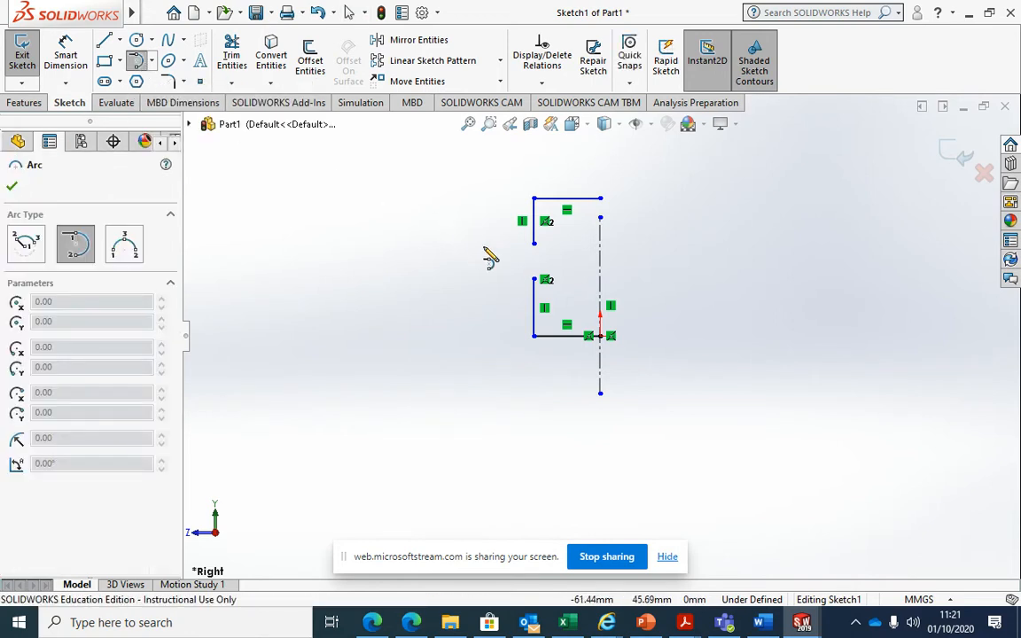
left_click(535, 279)
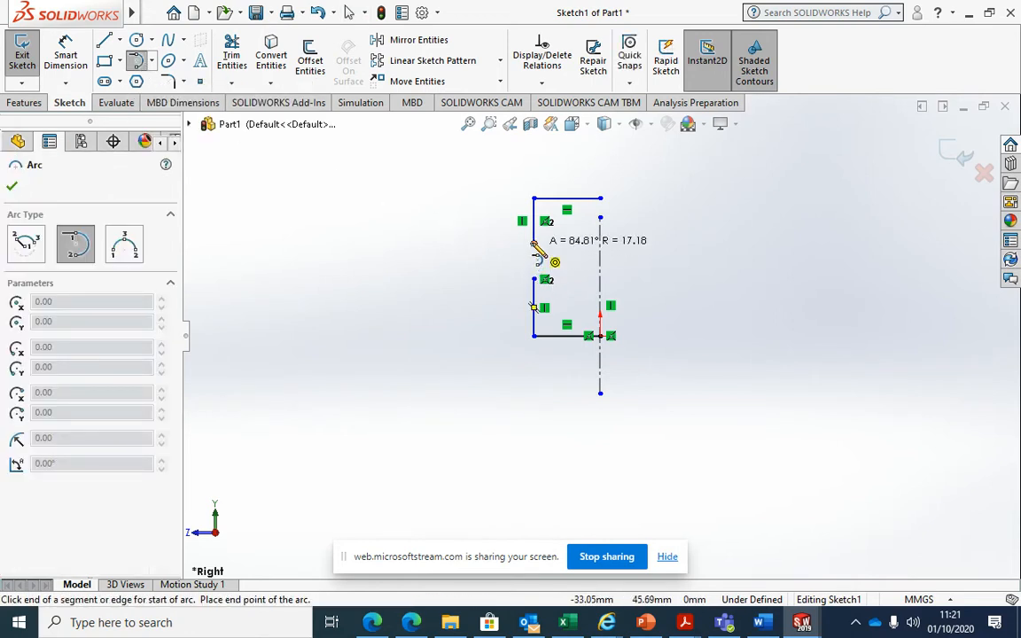
left_click(534, 243)
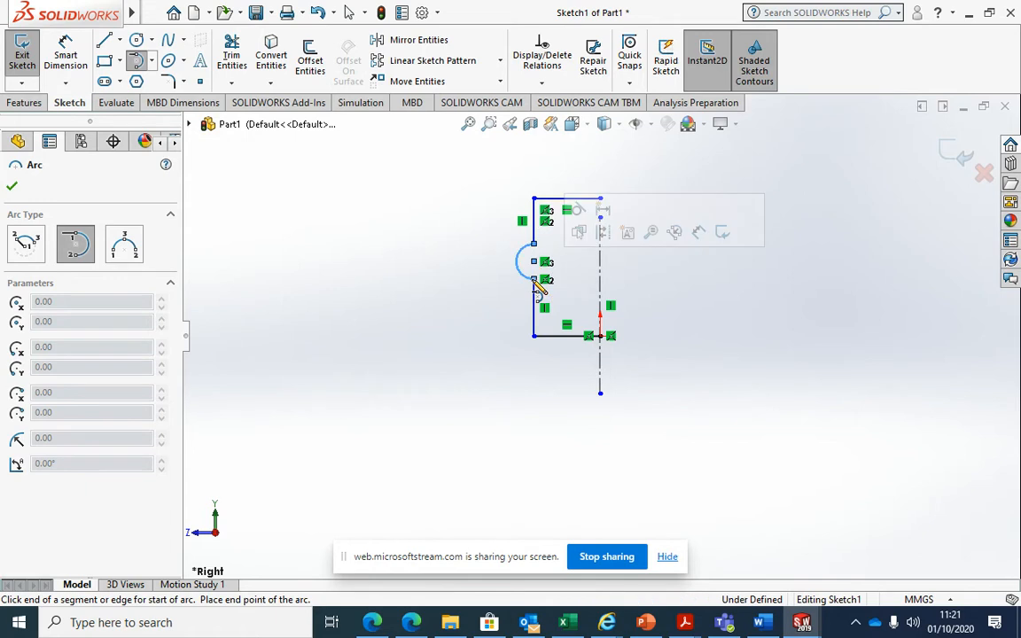
left_click(8, 184)
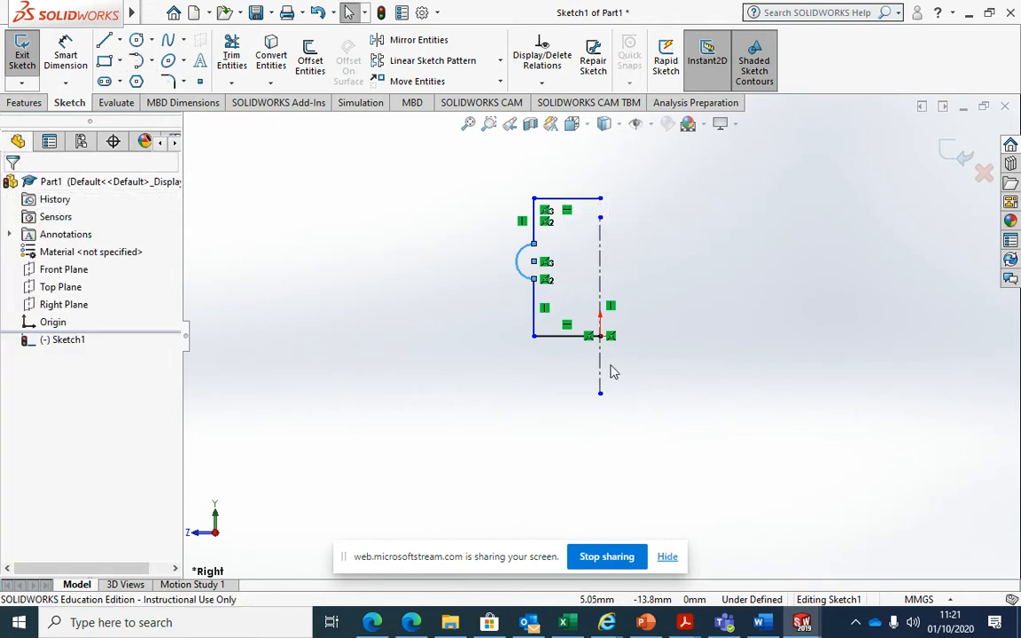
Dimension the vertical centerline's length at 150 mm
left_click(68, 50)
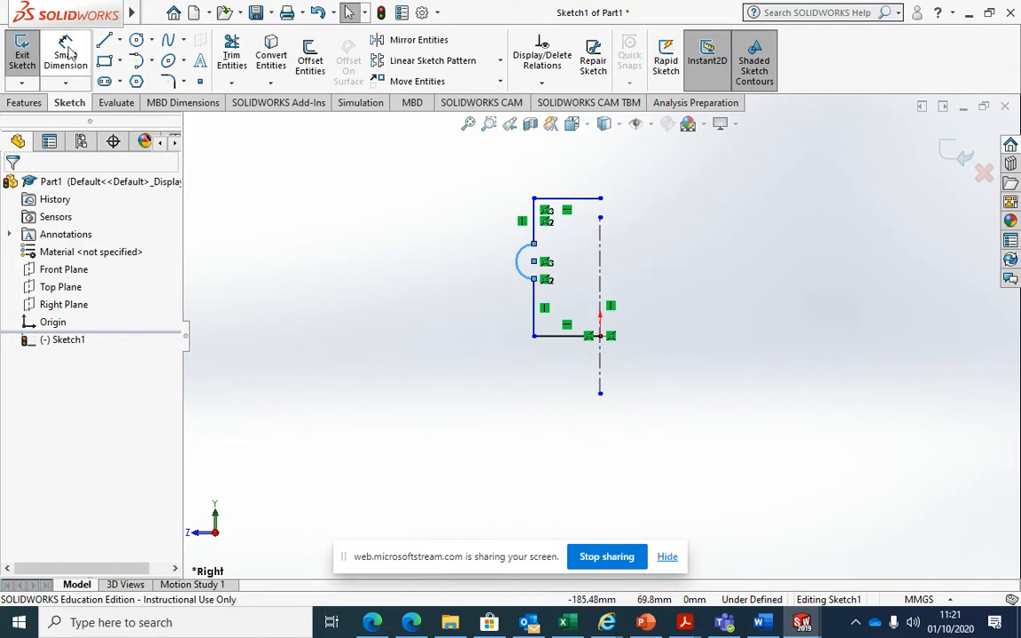
left_click(602, 258)
left_click(835, 282)
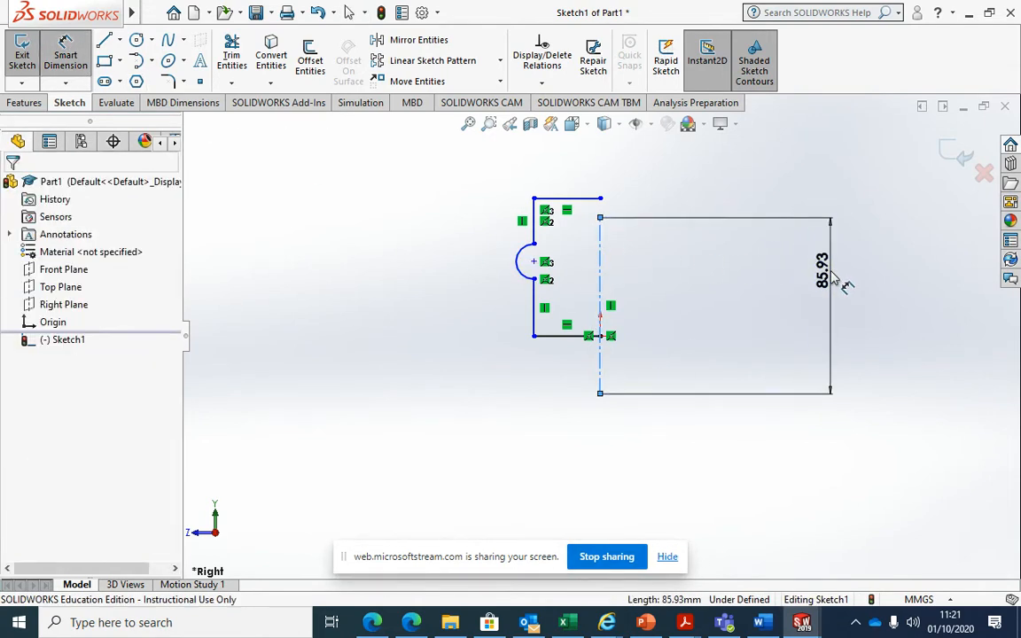
type("150")
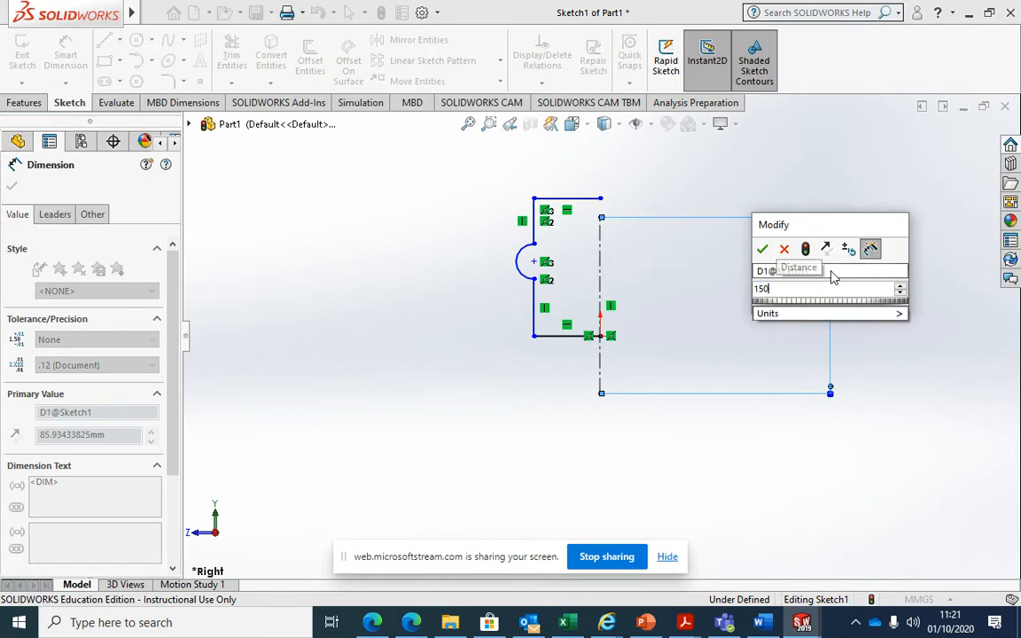
left_click(765, 251)
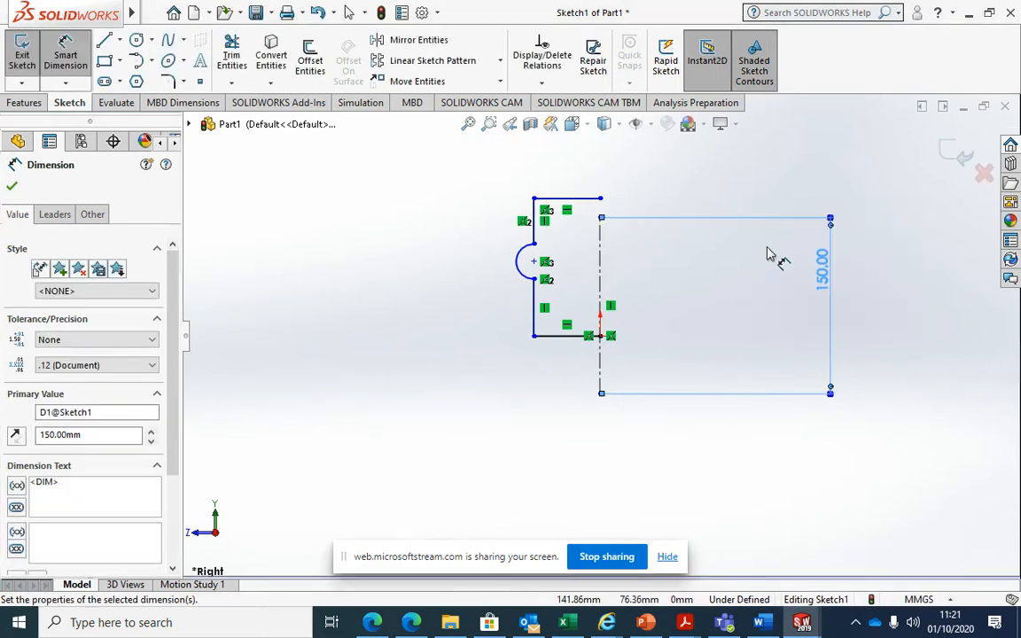
Dimension the top and bottom horizontal lines of the profile at 12.5 mm each
left_click(567, 198)
left_click(568, 181)
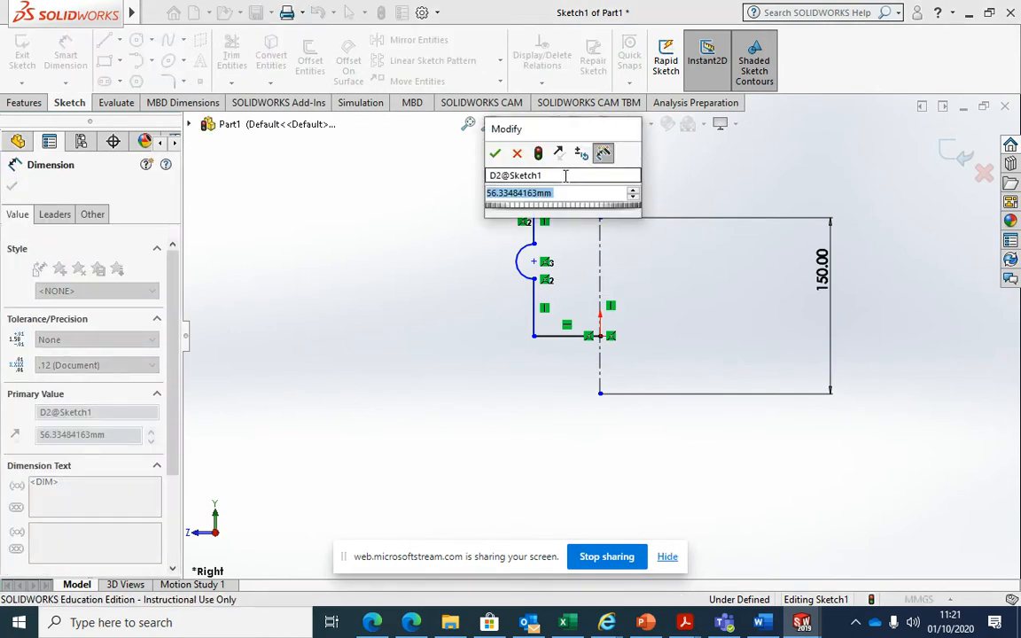
type("12.5")
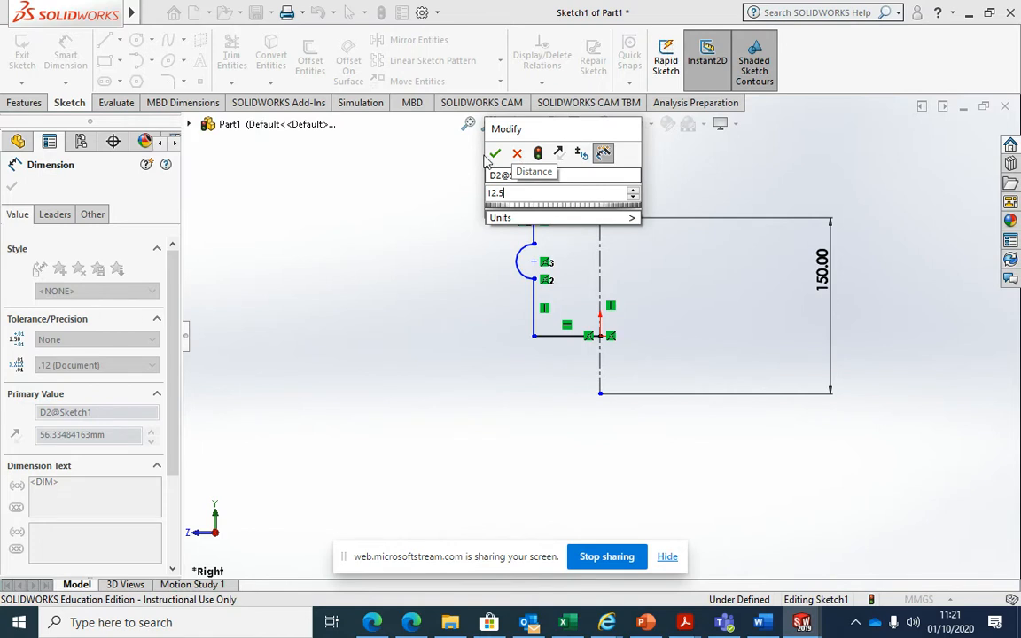
left_click(494, 155)
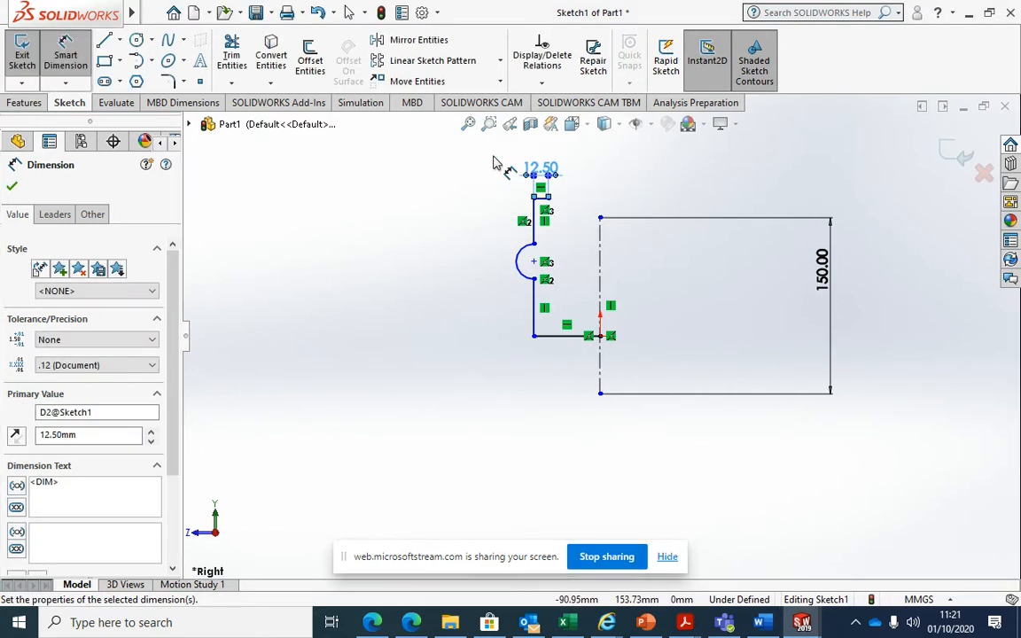
left_click(572, 337)
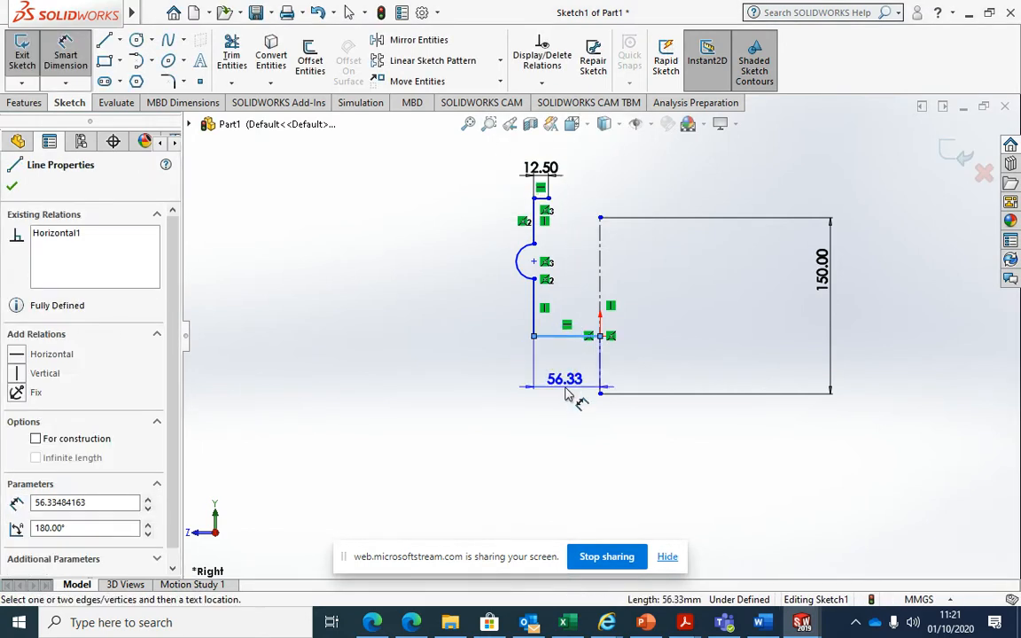
left_click(568, 392)
type("12.5")
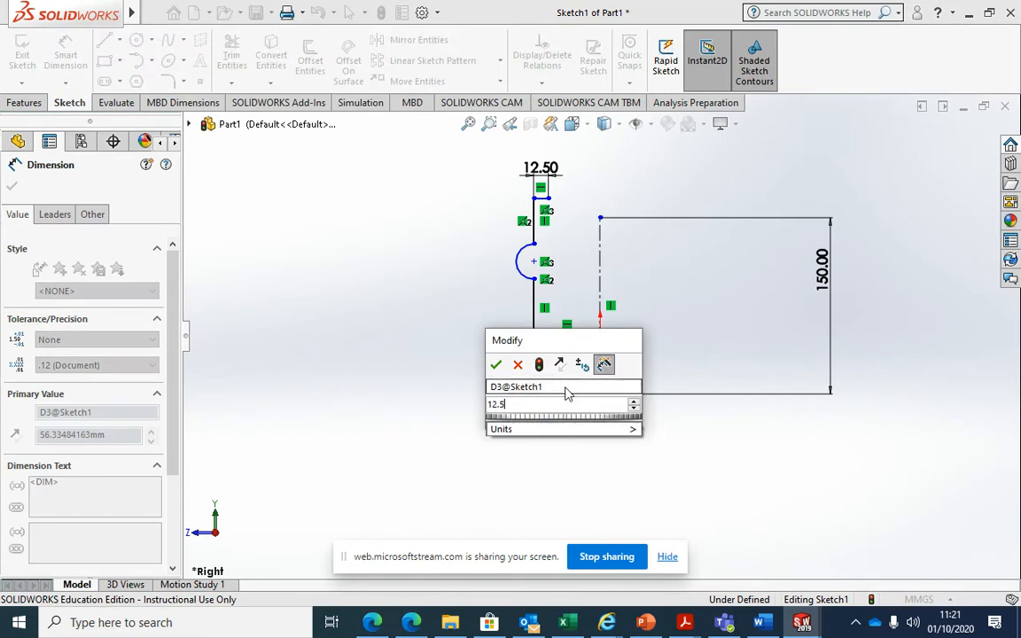
key("Return")
Dimension the length of the upper vertical line above the arc, accepting its drawn size
scroll(590, 354, "up", 5)
scroll(638, 351, "down", 10)
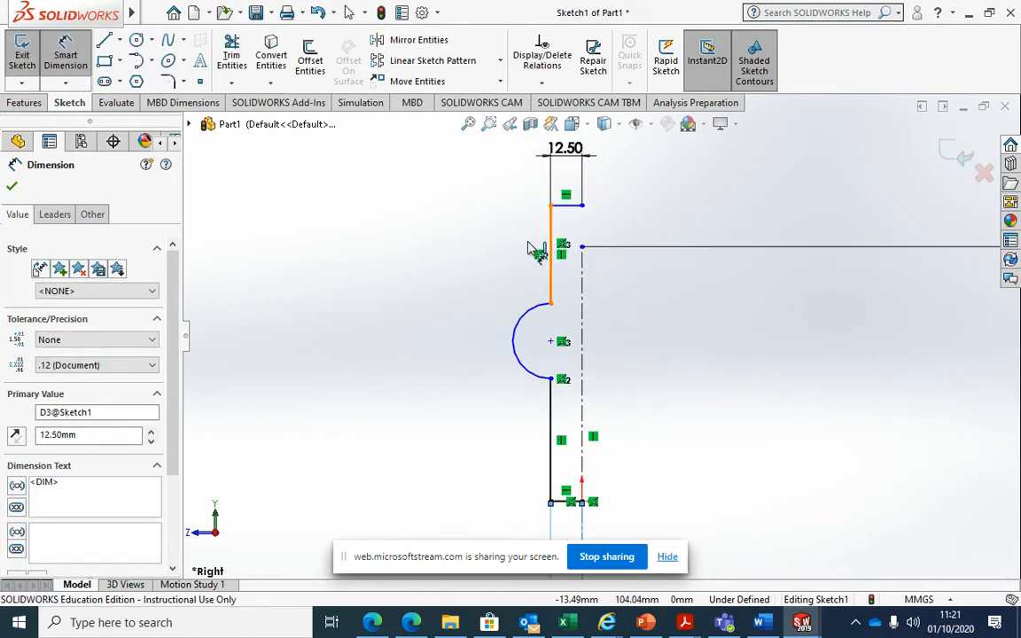
left_click(552, 248)
left_click(477, 259)
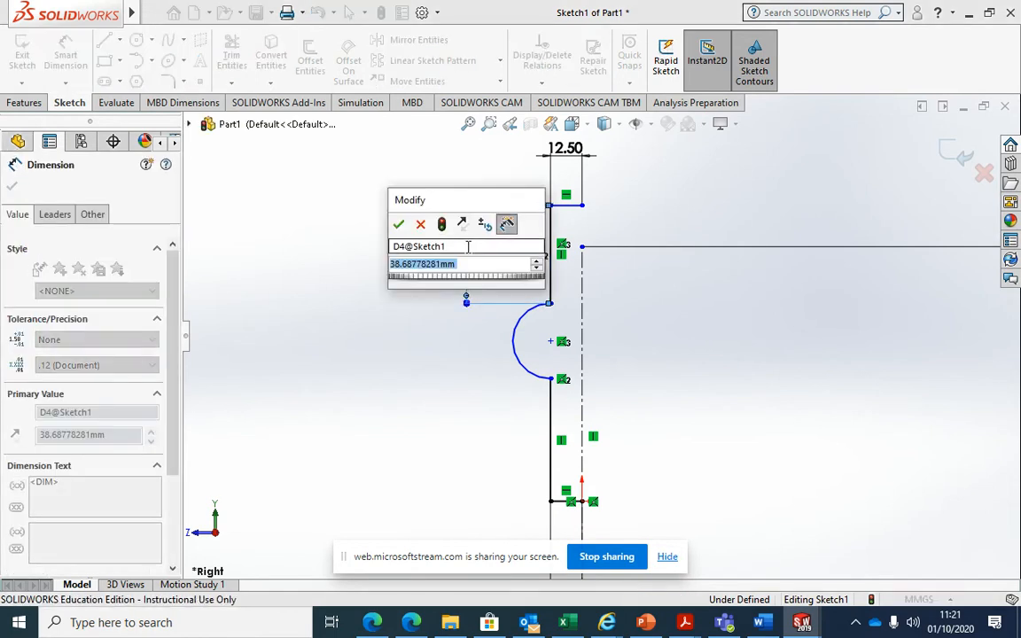
key("Return")
key("Escape")
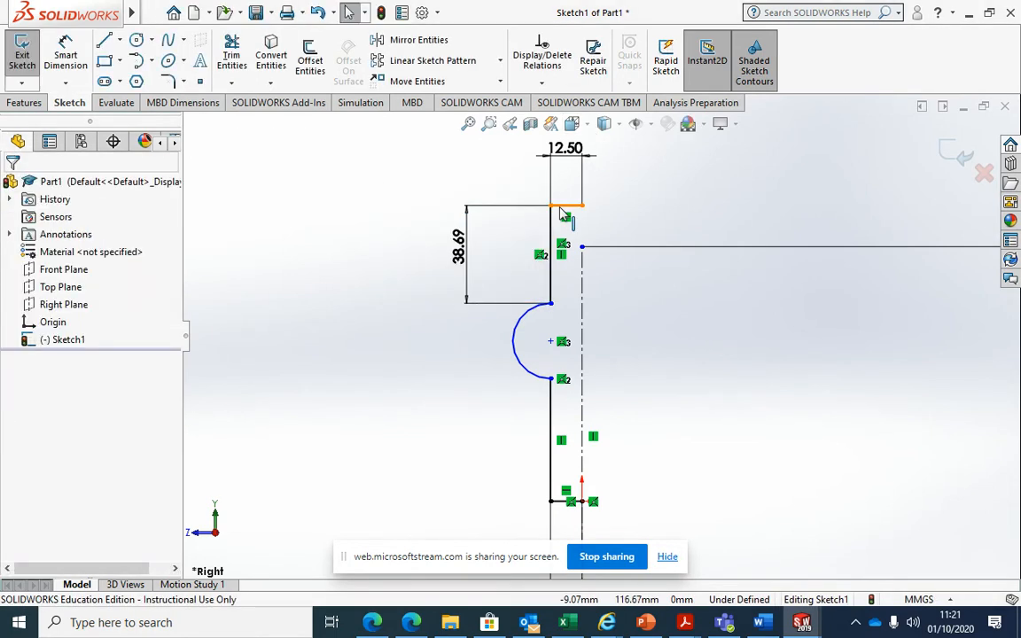
Dimension the overall height between the top and bottom horizontal lines at 45 mm
left_click(64, 55)
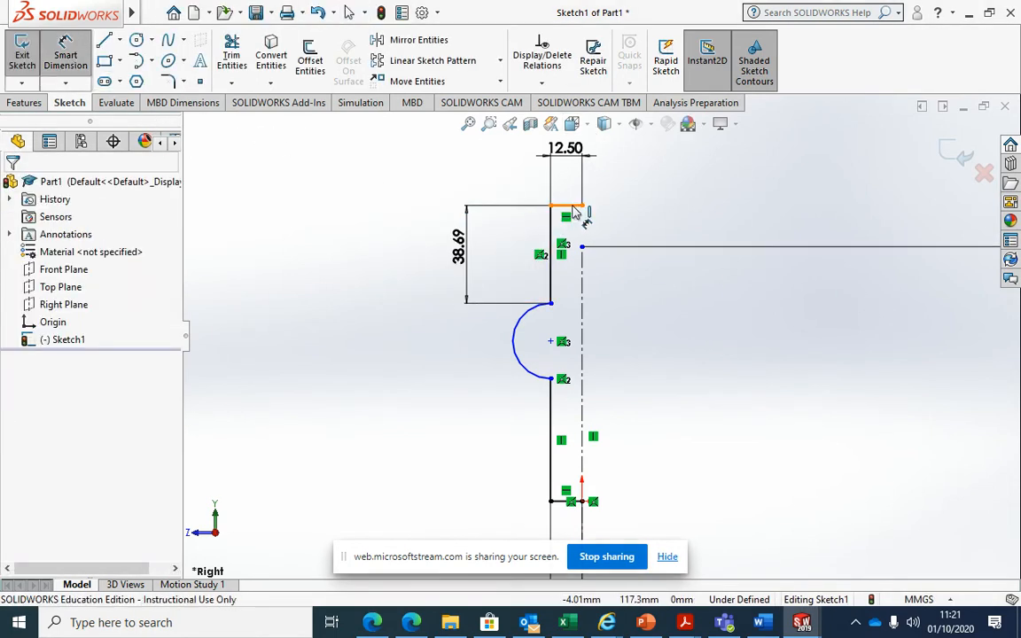
left_click(571, 205)
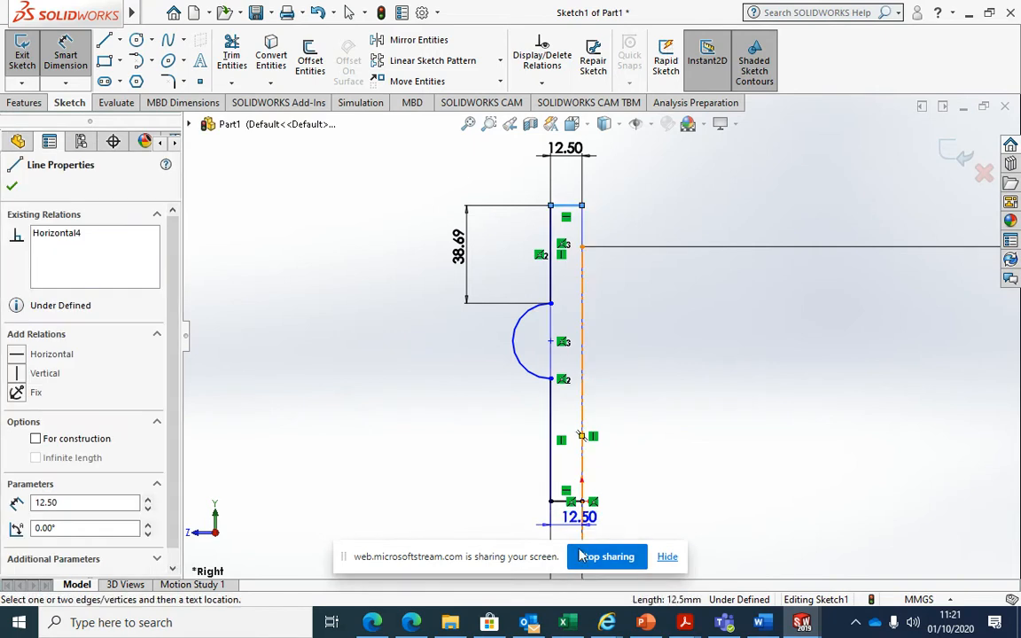
left_click(566, 502)
left_click(390, 331)
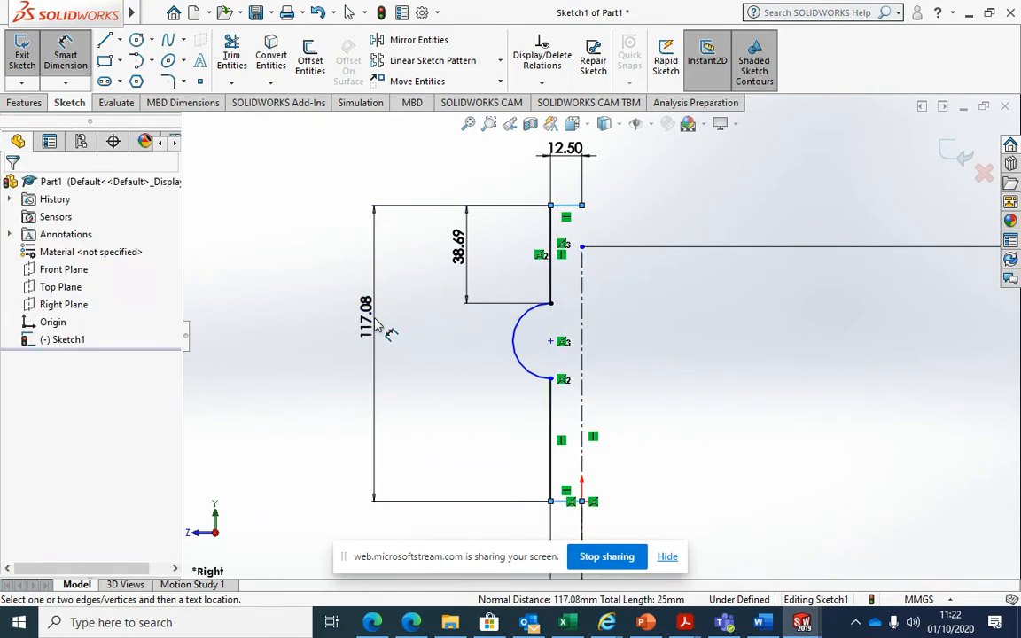
type("45")
key("Return")
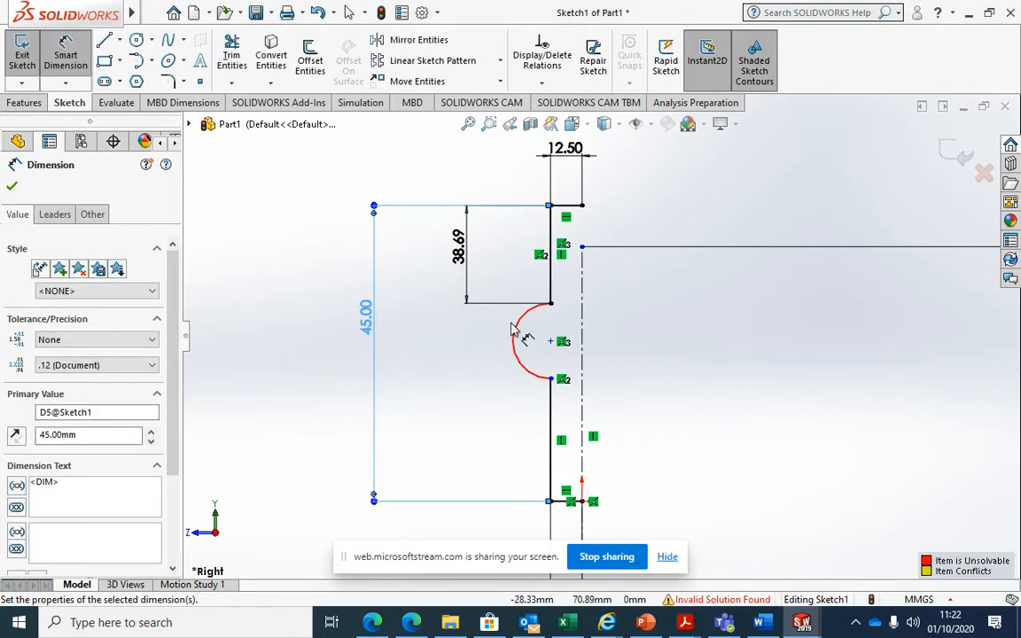
Set the length of the upper vertical line above the arc to 10 mm
double_click(457, 248)
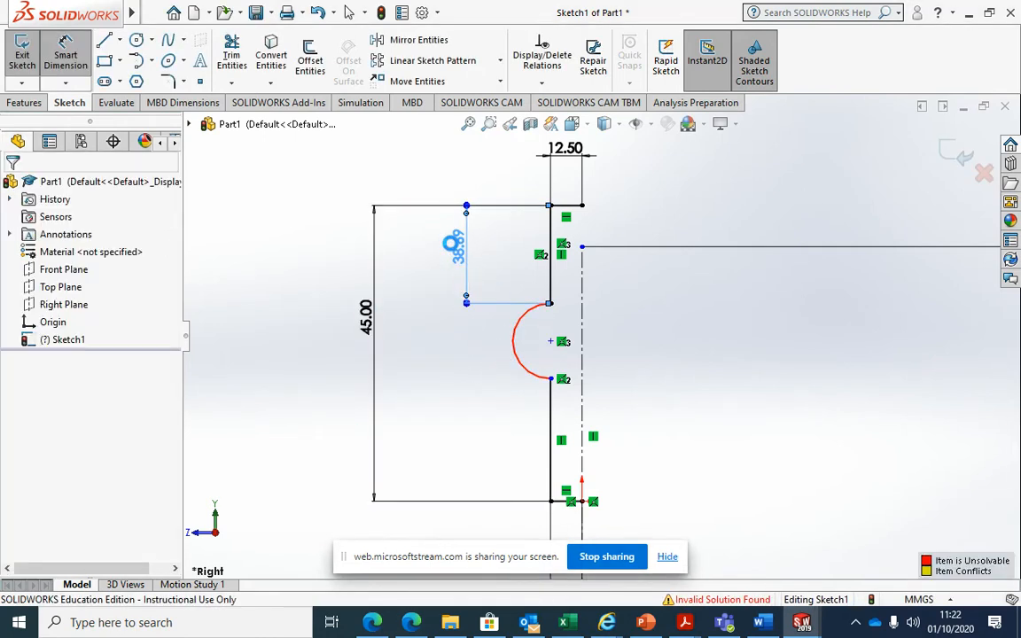
type("10")
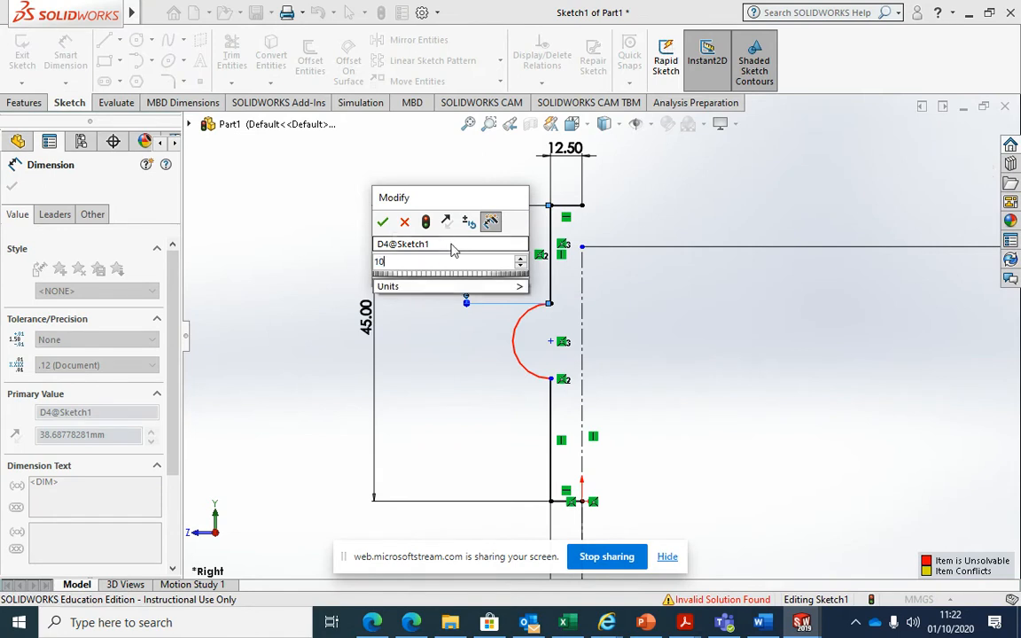
key("Return")
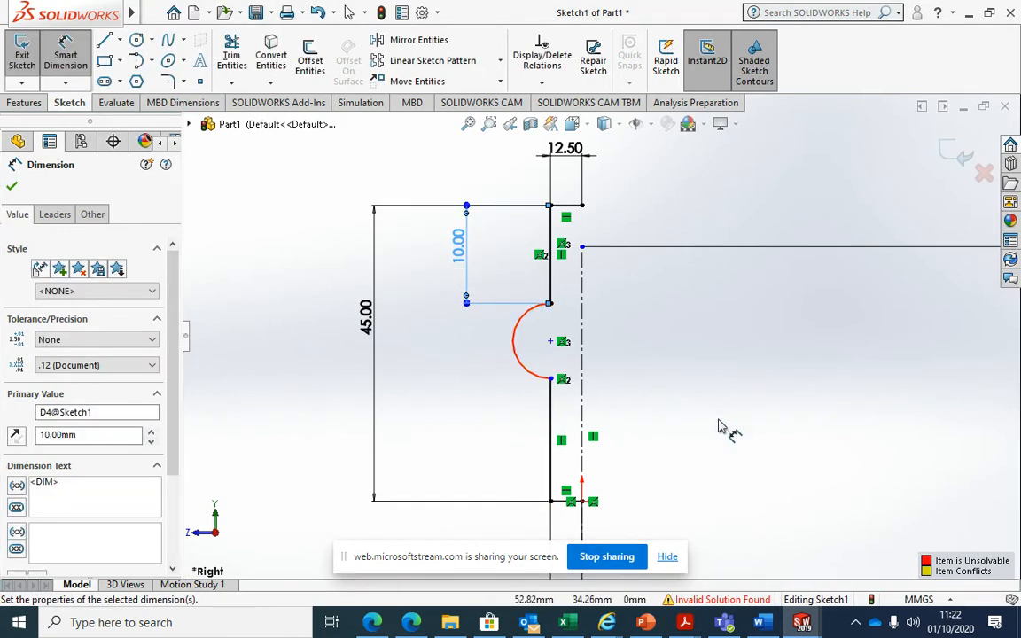
Dimension the arc of the hub profile with a radius of 8 mm
left_click(526, 318)
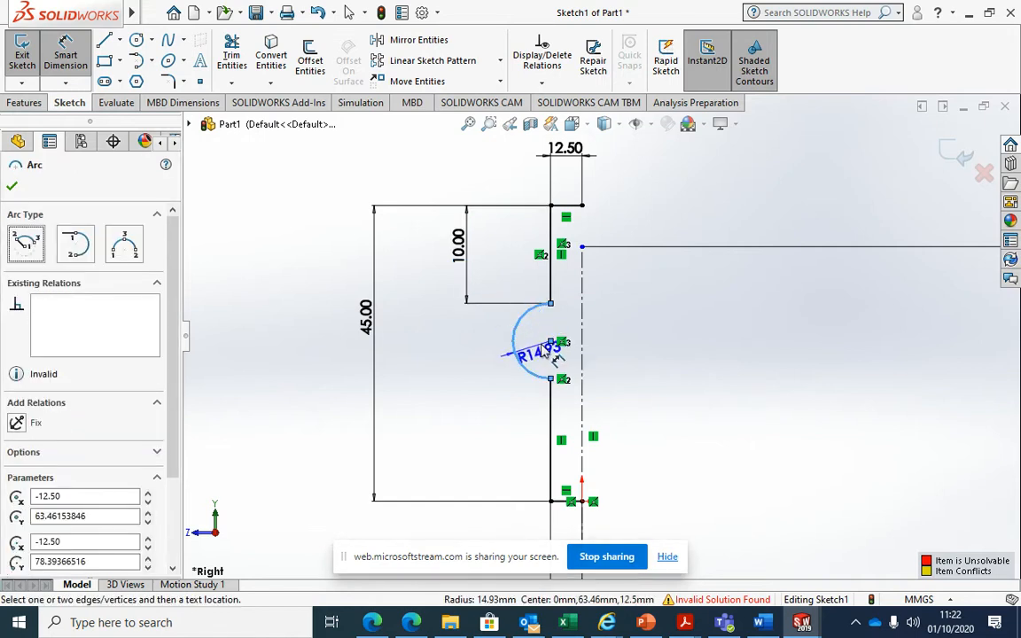
left_click(551, 354)
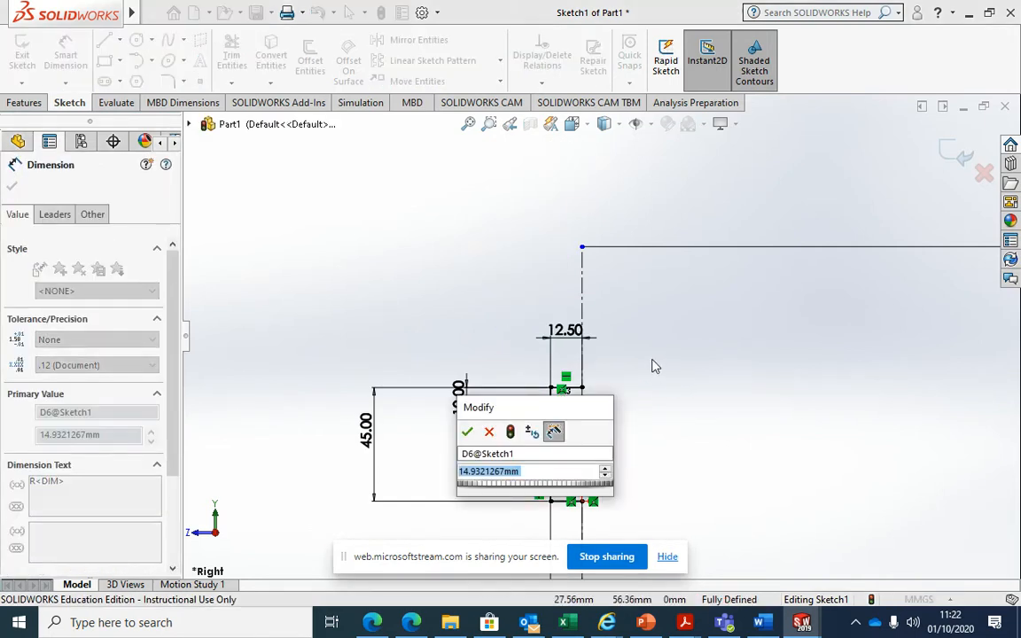
type("1")
key("BackSpace")
type("8")
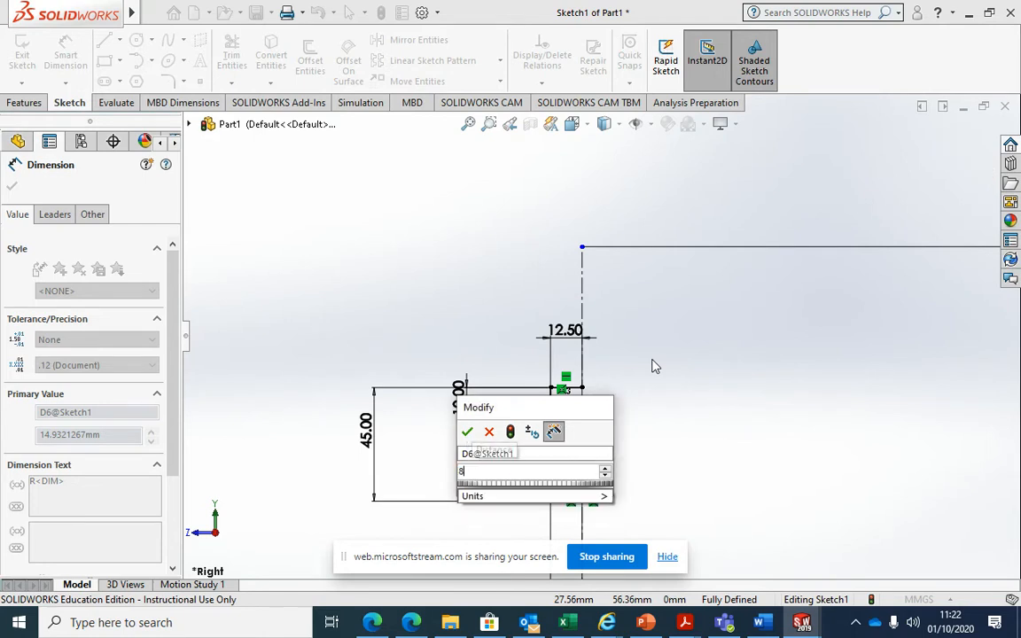
key("Return")
Rearrange the radius, lower width, upper line and overall height dimensions neatly around the profile, and finish dimensioning
scroll(544, 479, "down", 2)
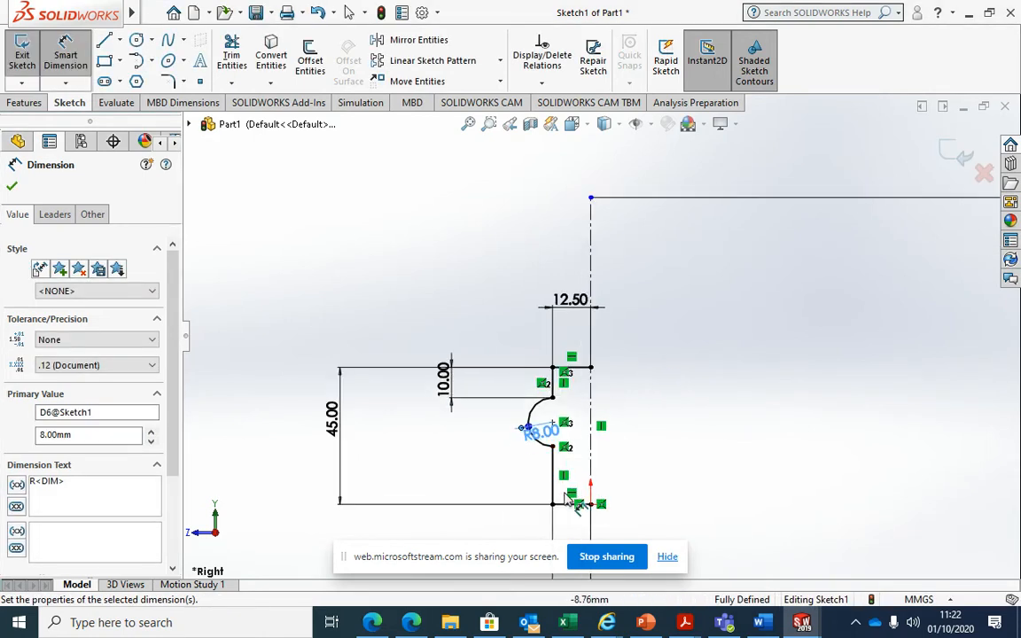
scroll(610, 529, "up", 3)
scroll(625, 506, "down", 4)
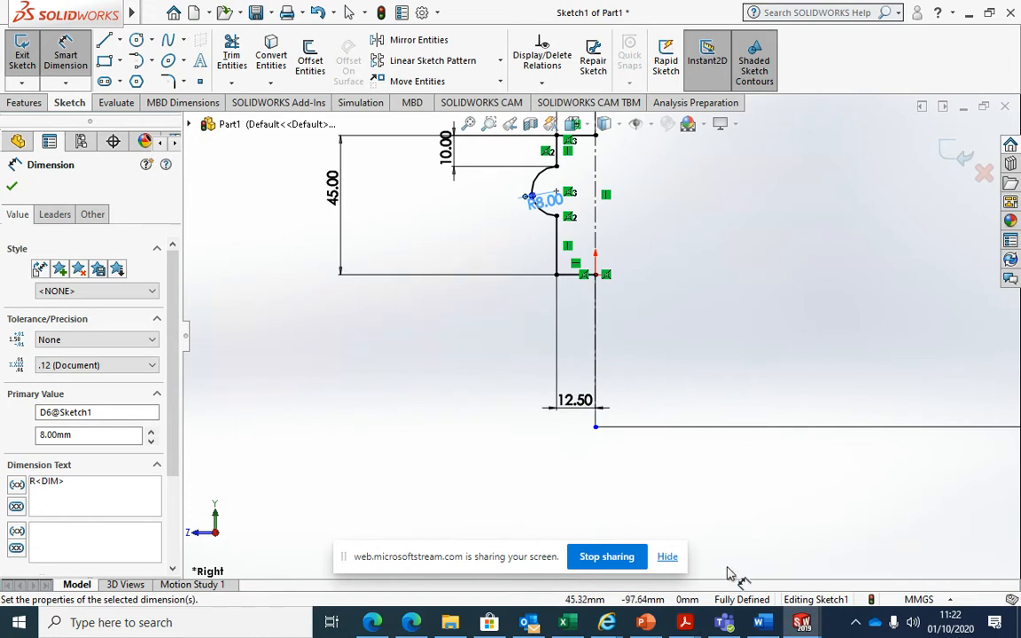
scroll(571, 232, "up", 1)
scroll(574, 169, "down", 2)
scroll(607, 373, "up", 2)
scroll(576, 191, "down", 3)
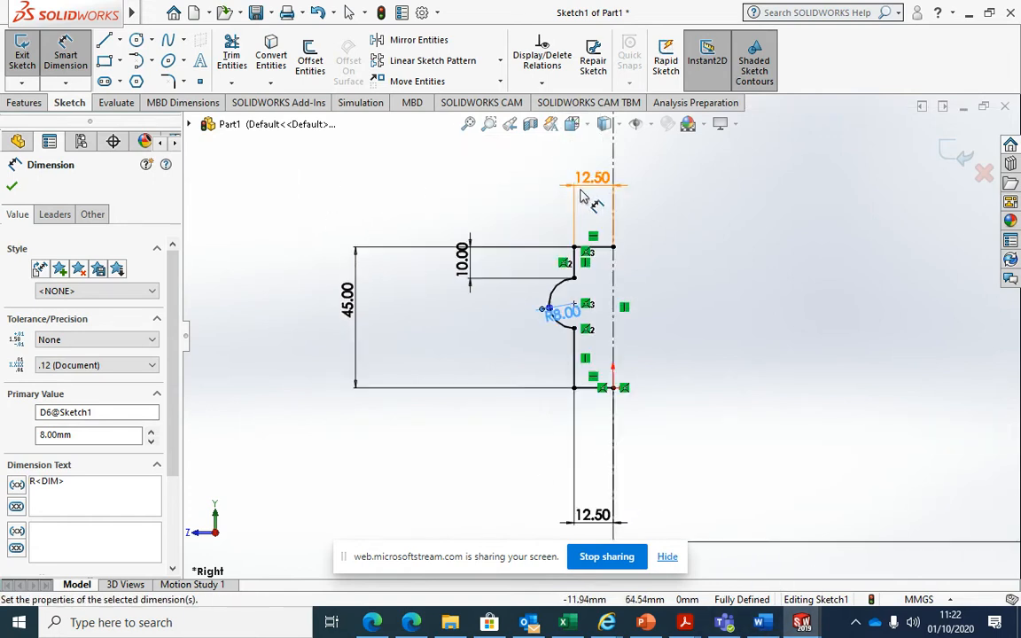
left_click_drag(568, 373, 499, 395)
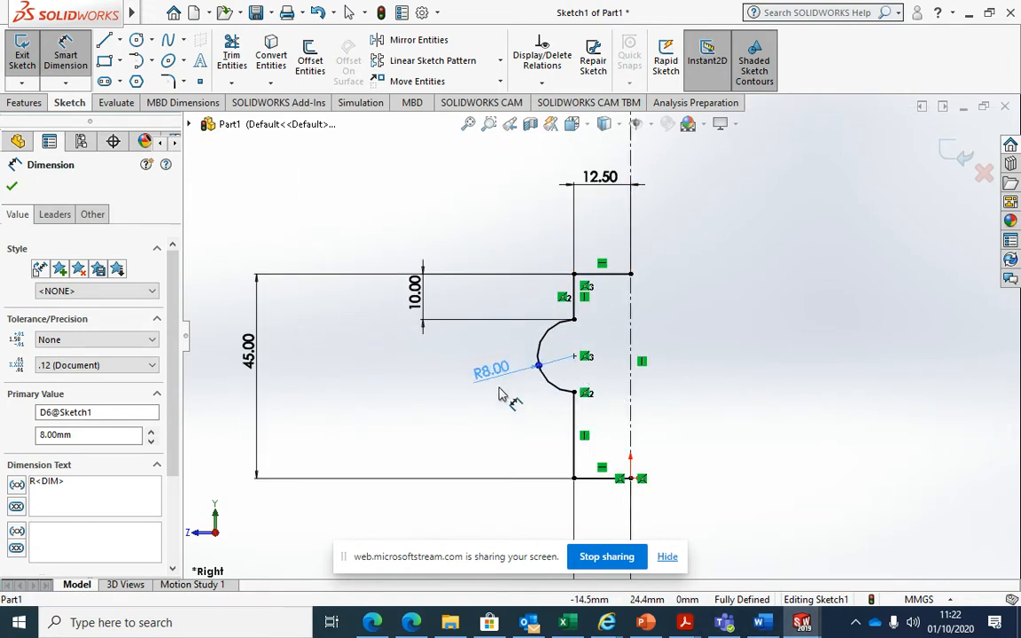
scroll(671, 373, "up", 2)
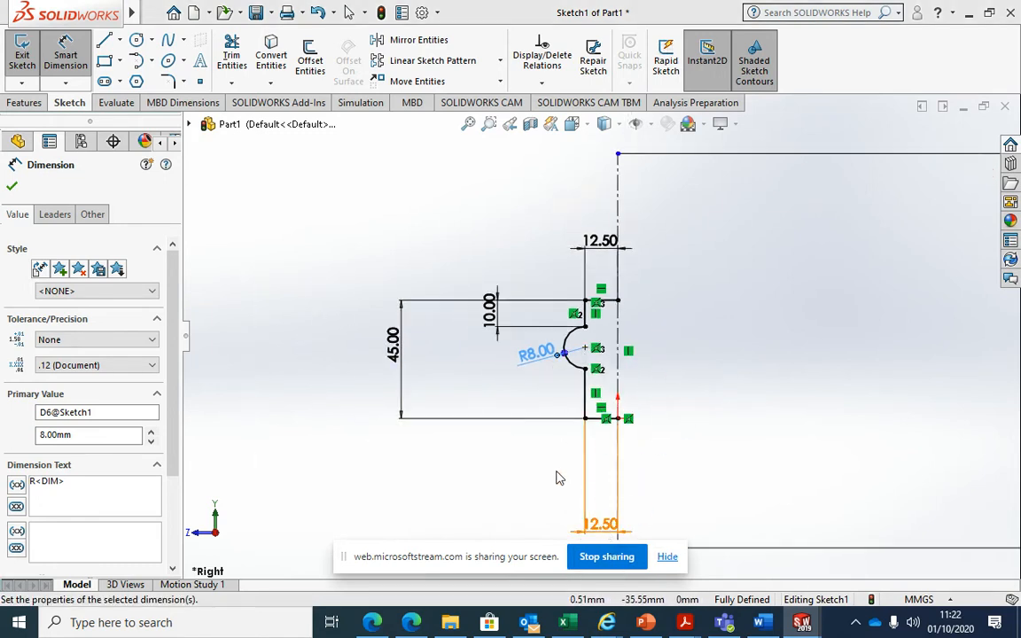
mouse_move(601, 524)
left_mouse_down()
mouse_move(528, 521)
mouse_move(543, 441)
left_mouse_up()
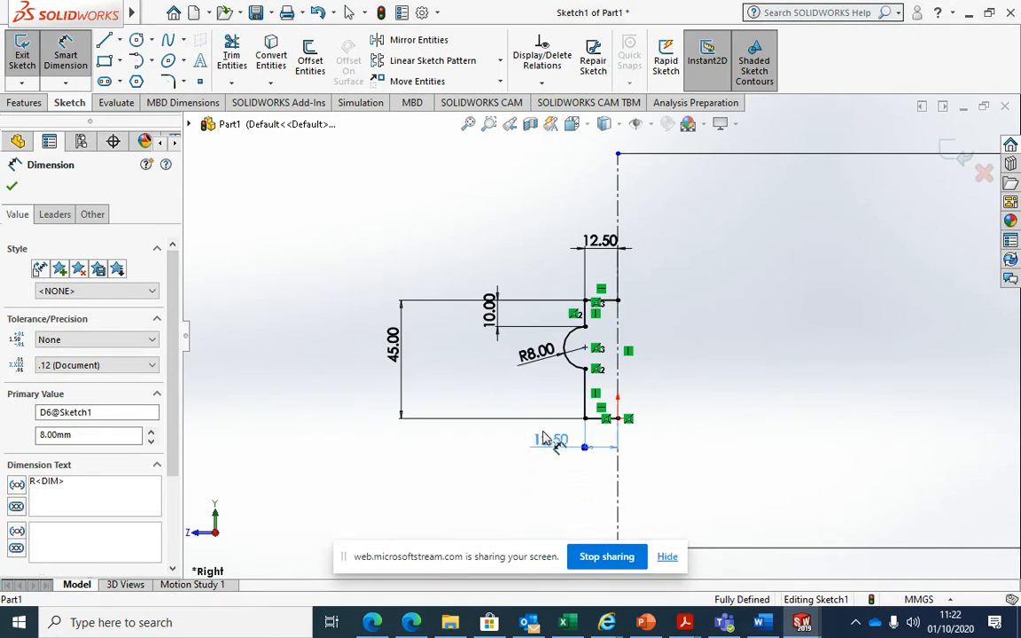
left_click_drag(542, 368, 544, 378)
mouse_move(493, 310)
left_mouse_down()
mouse_move(492, 344)
mouse_move(522, 338)
left_mouse_up()
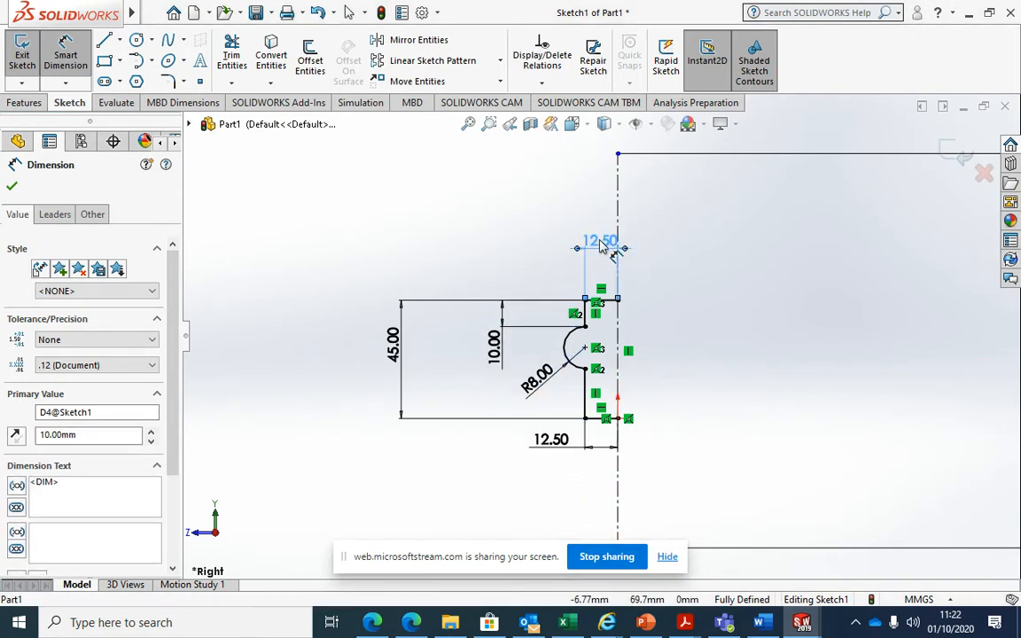
left_click_drag(393, 344, 458, 345)
scroll(720, 363, "up", 3)
scroll(612, 353, "down", 5)
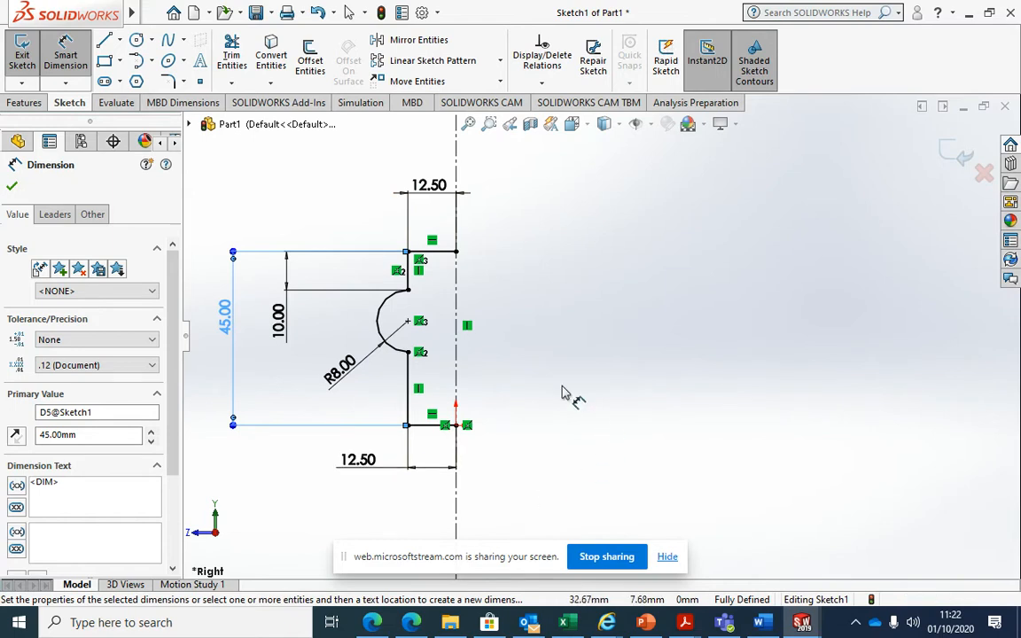
left_click(12, 187)
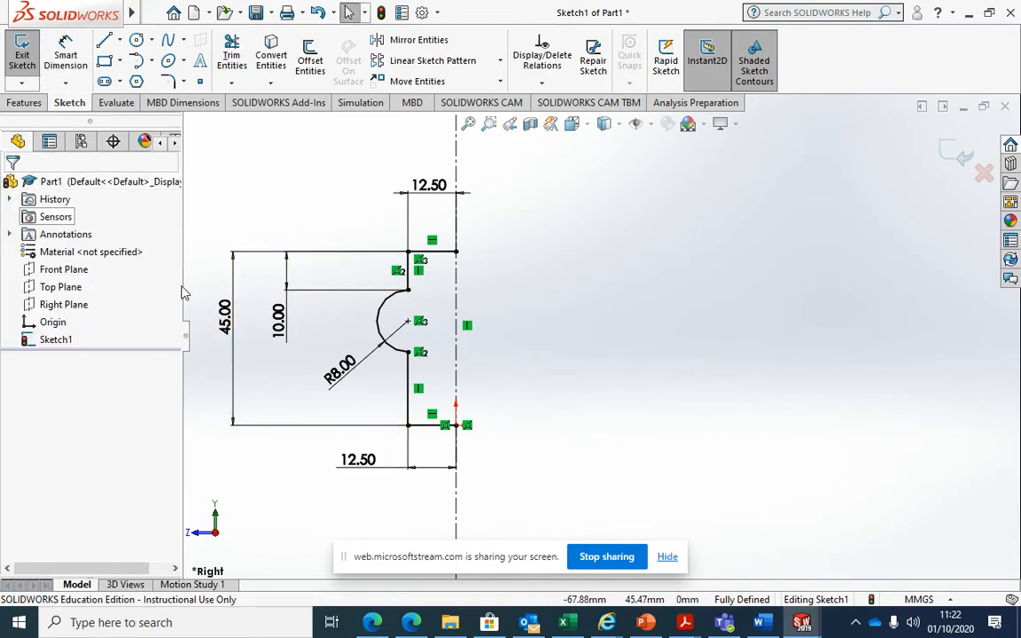
Switch to the finished HandWheel2.0 part and roll it back to before Sweep1 to examine the hub's revolved shape
mouse_move(796, 614)
left_click(905, 561)
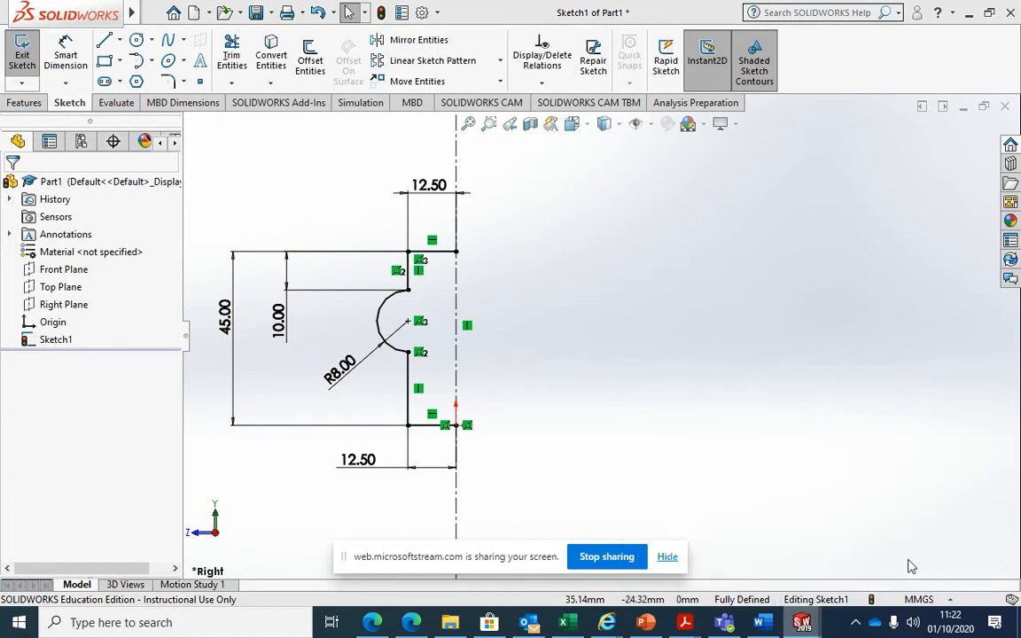
middle_click_drag(581, 323, 592, 356)
scroll(611, 369, "up", 3)
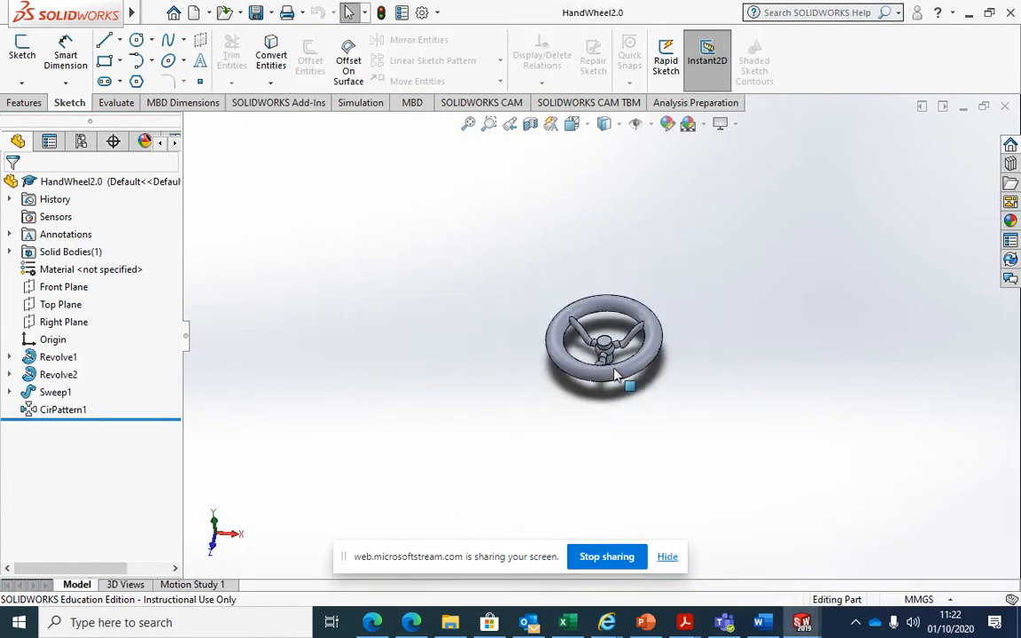
scroll(592, 344, "down", 8)
scroll(638, 303, "down", 2)
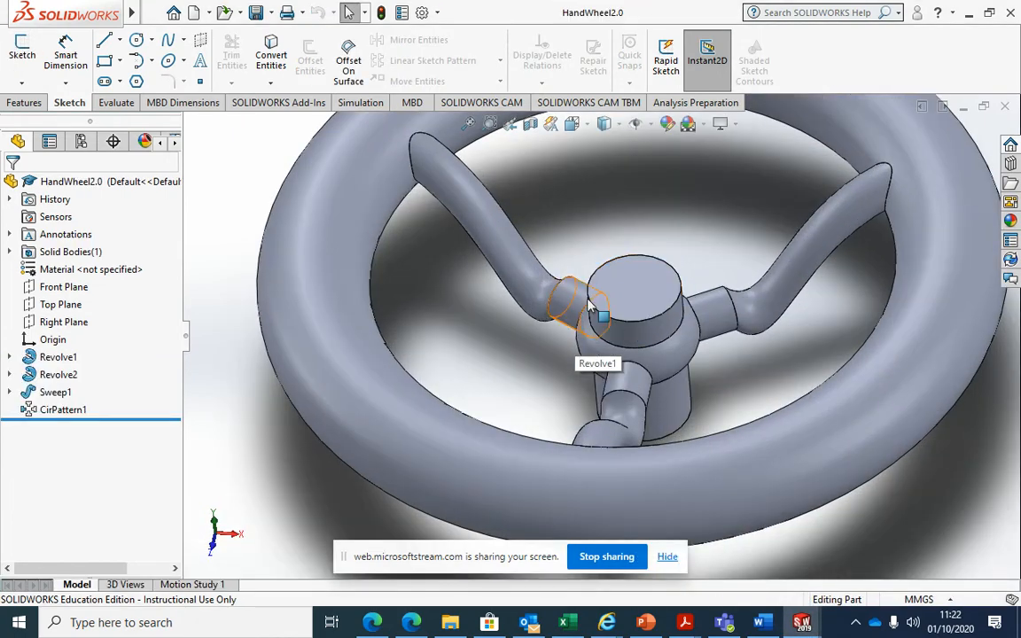
scroll(589, 305, "down", 3)
left_click_drag(128, 416, 111, 384)
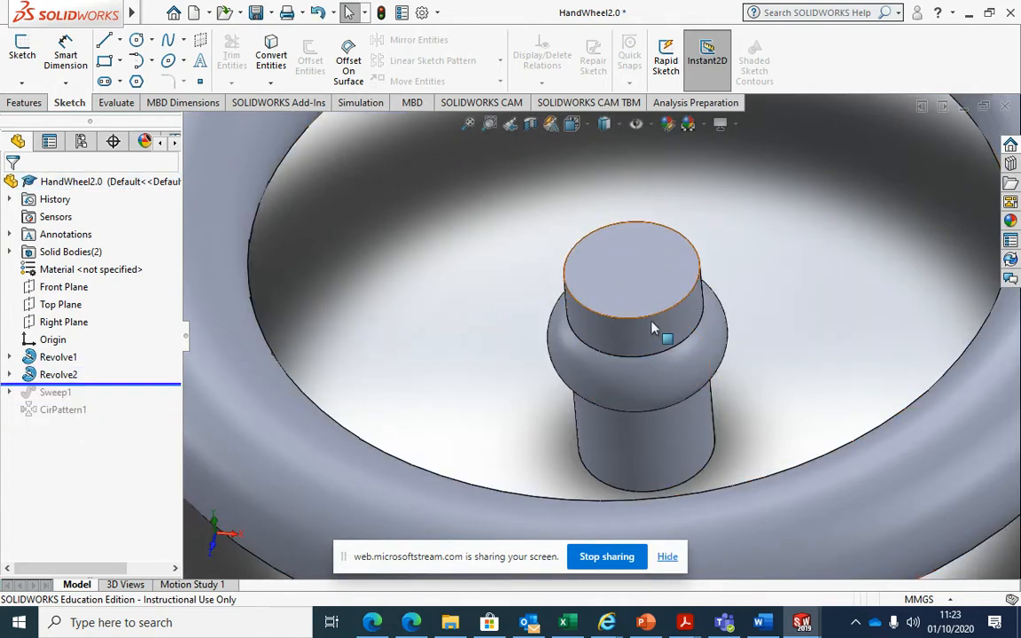
middle_click_drag(640, 347, 709, 461)
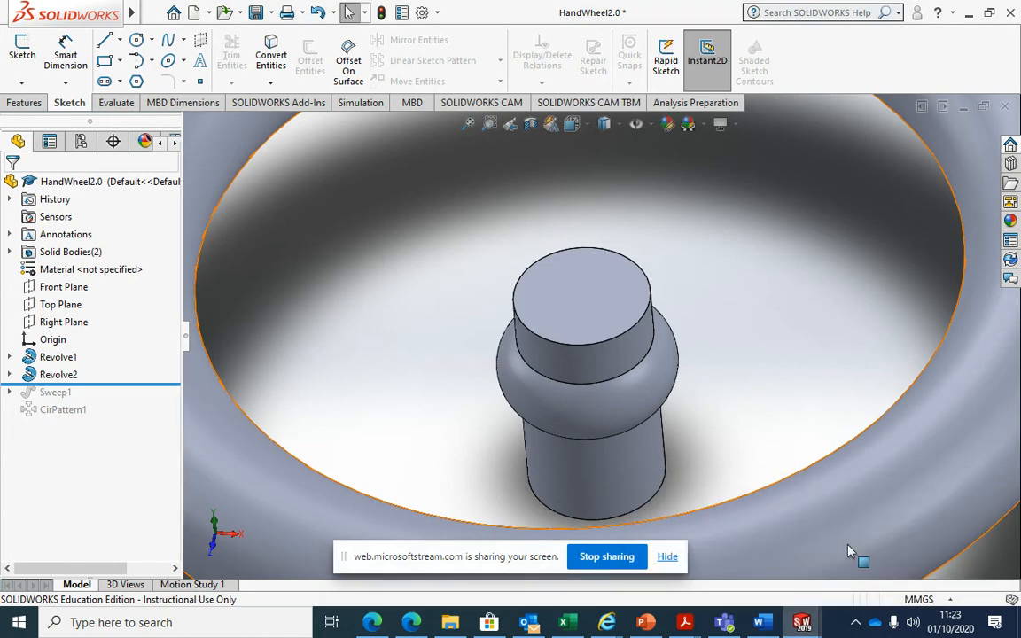
Switch back to Part1 and set up a 360-degree revolved boss of the hub profile about the centerline, letting the open sketch close automatically
left_click(710, 568)
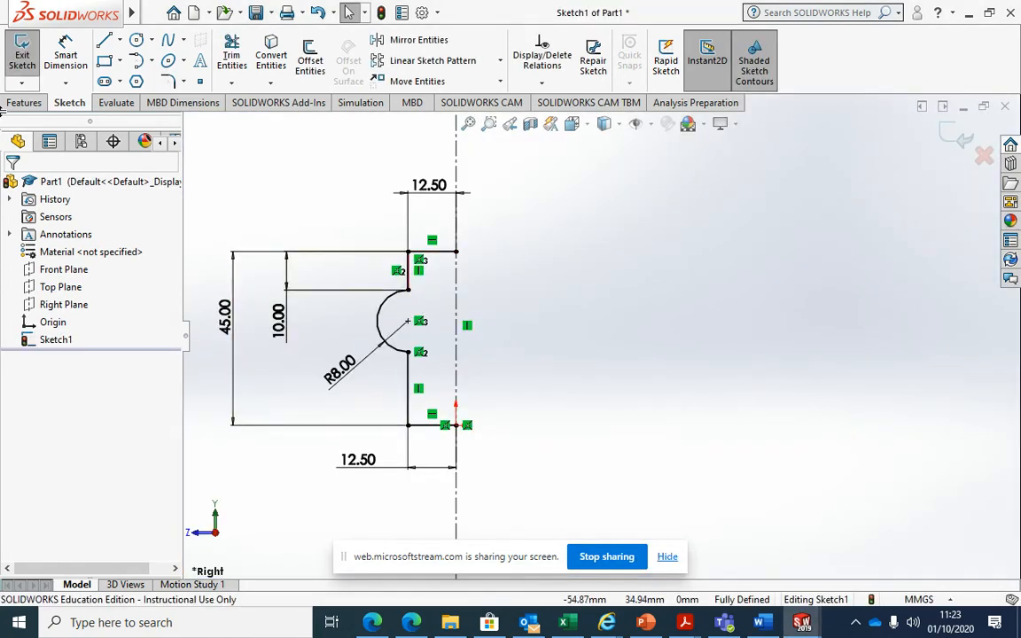
left_click(24, 103)
left_click(76, 62)
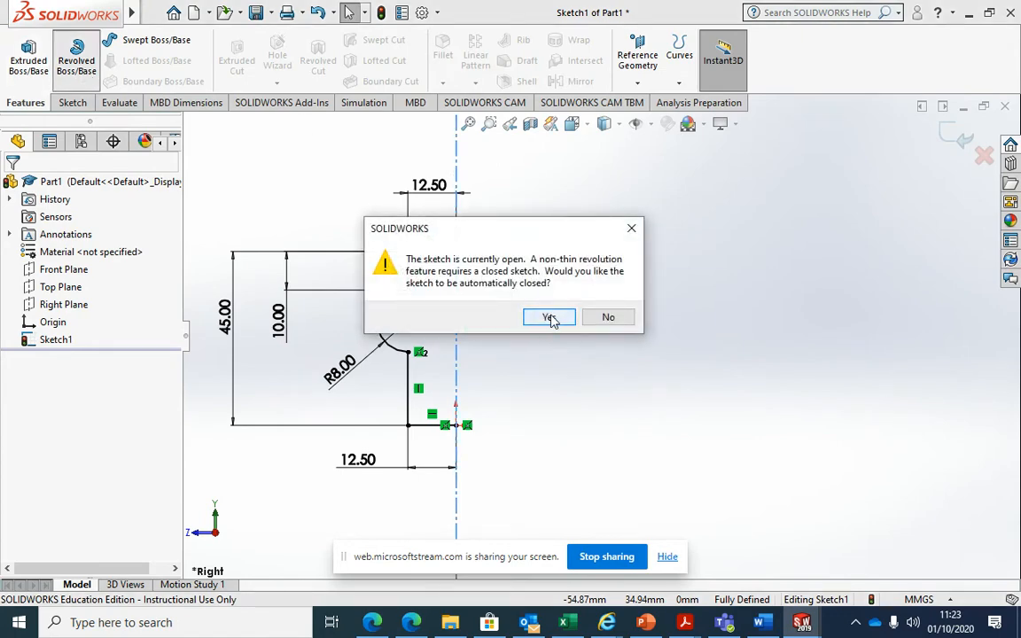
left_click(549, 317)
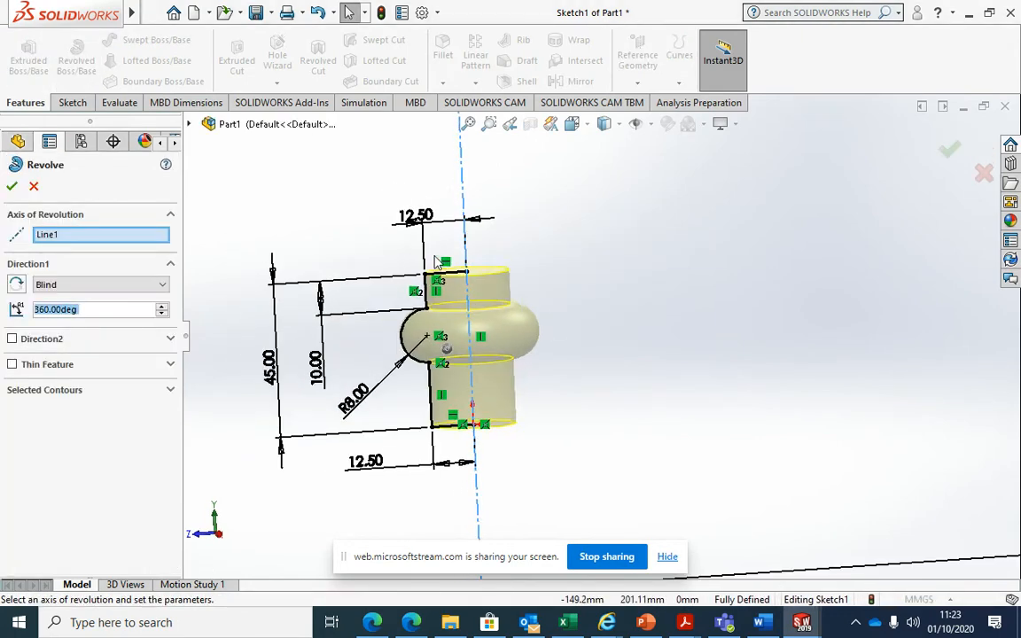
Examine the revolve preview and its vertical centerline axis from several angles
scroll(547, 377, "down", 2)
mouse_move(725, 424)
middle_mouse_down()
mouse_move(566, 410)
mouse_move(558, 421)
middle_mouse_up()
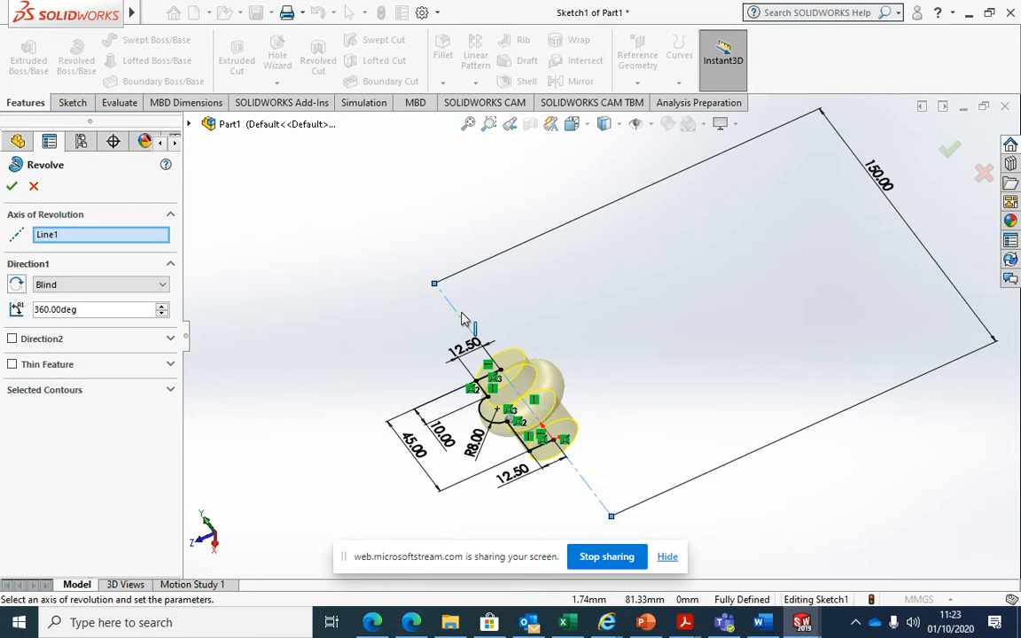
mouse_move(631, 376)
middle_mouse_down()
mouse_move(632, 246)
mouse_move(595, 347)
mouse_move(654, 303)
mouse_move(597, 251)
mouse_move(531, 247)
mouse_move(559, 306)
mouse_move(645, 240)
mouse_move(522, 278)
mouse_move(515, 160)
mouse_move(559, 343)
middle_mouse_up()
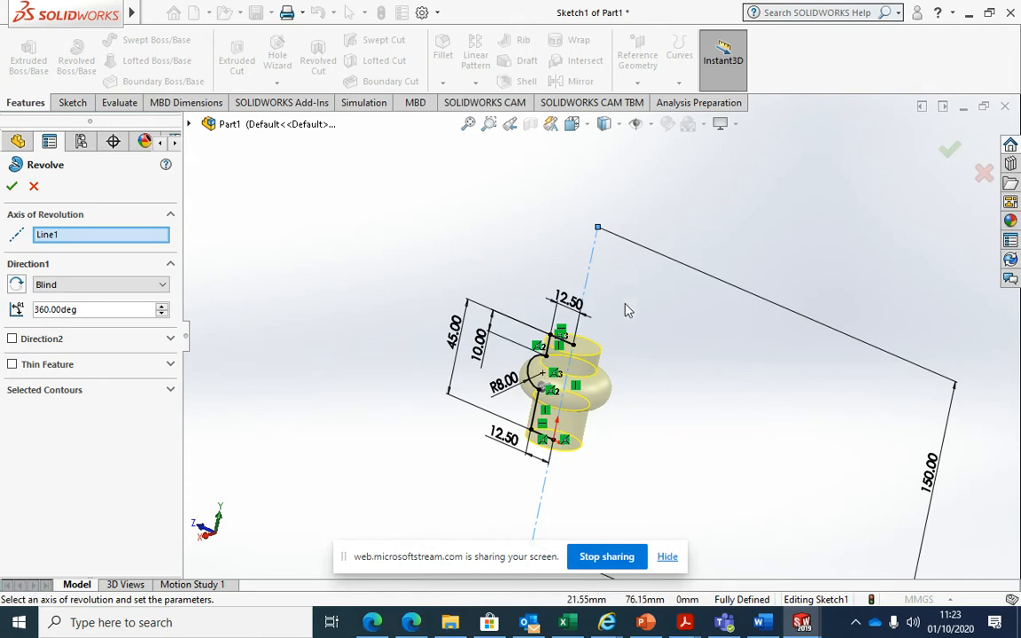
scroll(628, 293, "down", 5)
scroll(682, 354, "up", 5)
middle_click_drag(677, 467, 752, 386)
scroll(600, 291, "down", 3)
mouse_move(599, 290)
middle_mouse_down()
mouse_move(650, 347)
mouse_move(798, 322)
mouse_move(652, 321)
mouse_move(465, 286)
middle_mouse_up()
scroll(589, 345, "up", 5)
scroll(599, 399, "down", 3)
middle_click_drag(651, 282, 586, 342)
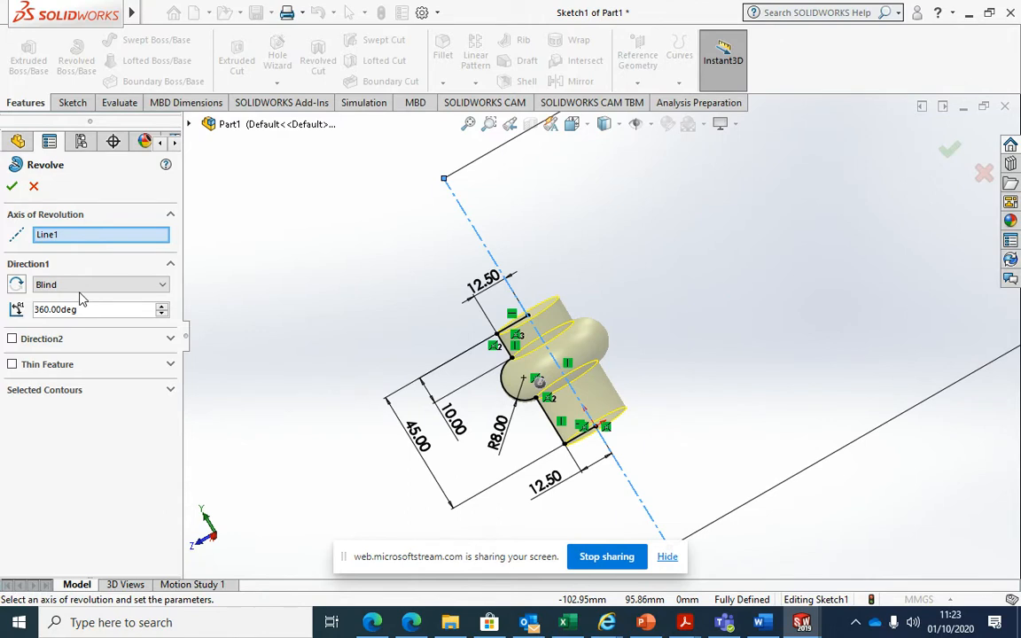
Accept the hub revolve and show the resulting solid in isometric view
left_click(12, 187)
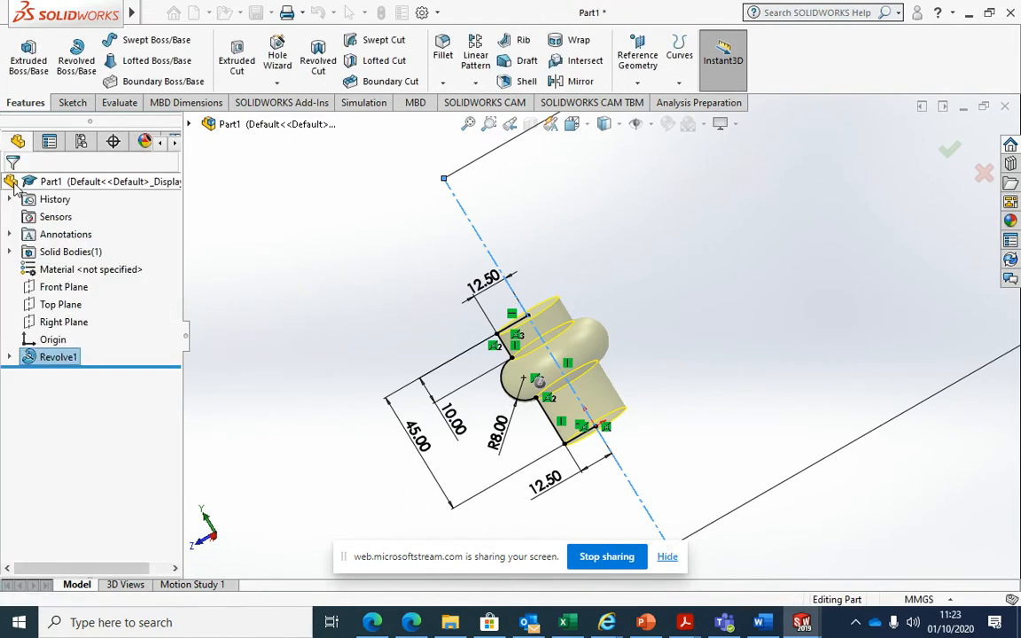
key("space")
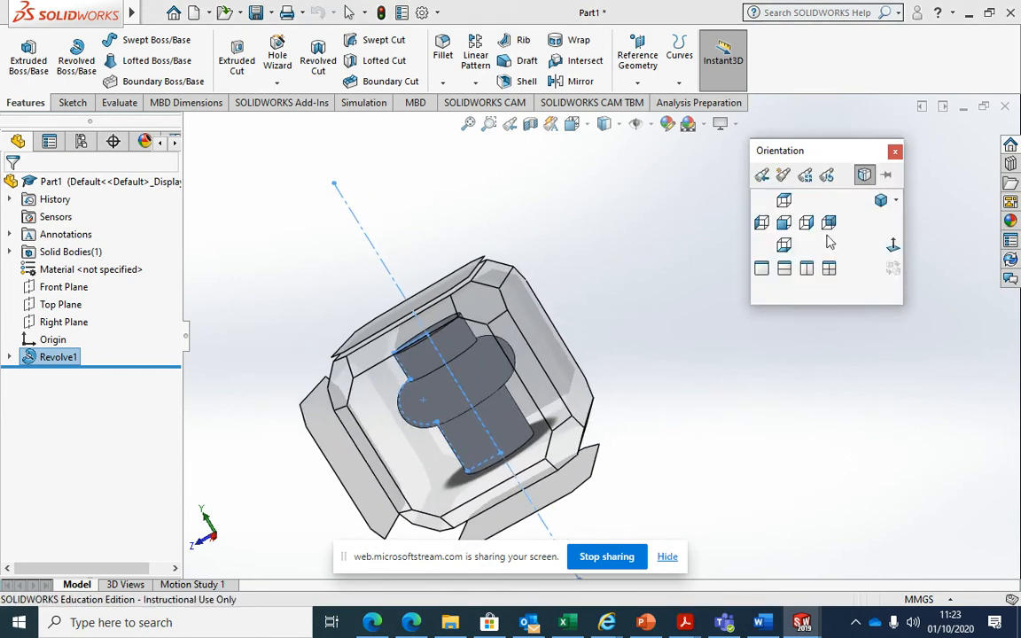
left_click(882, 203)
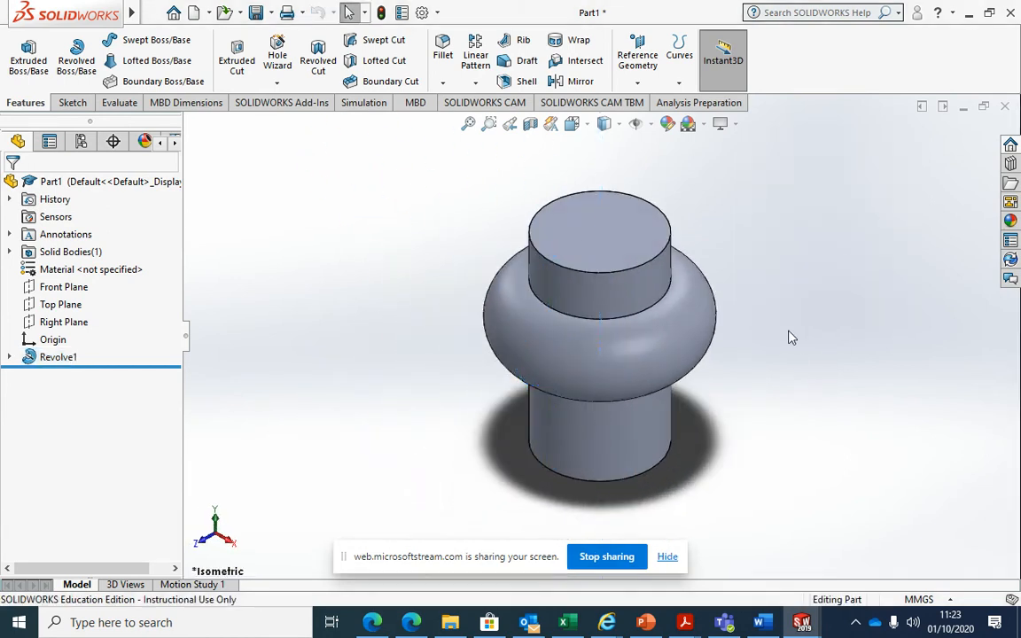
scroll(767, 327, "down", 2)
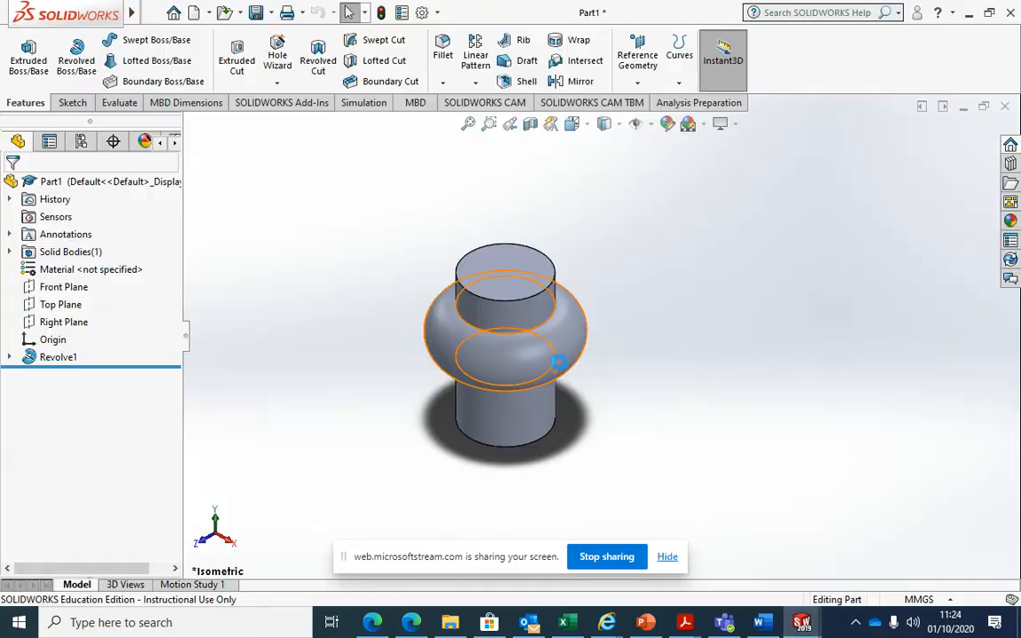
Orient the view normal to the Right Plane and enlarge the plane's displayed border well beyond the hub, ready for sketching
left_click(76, 324)
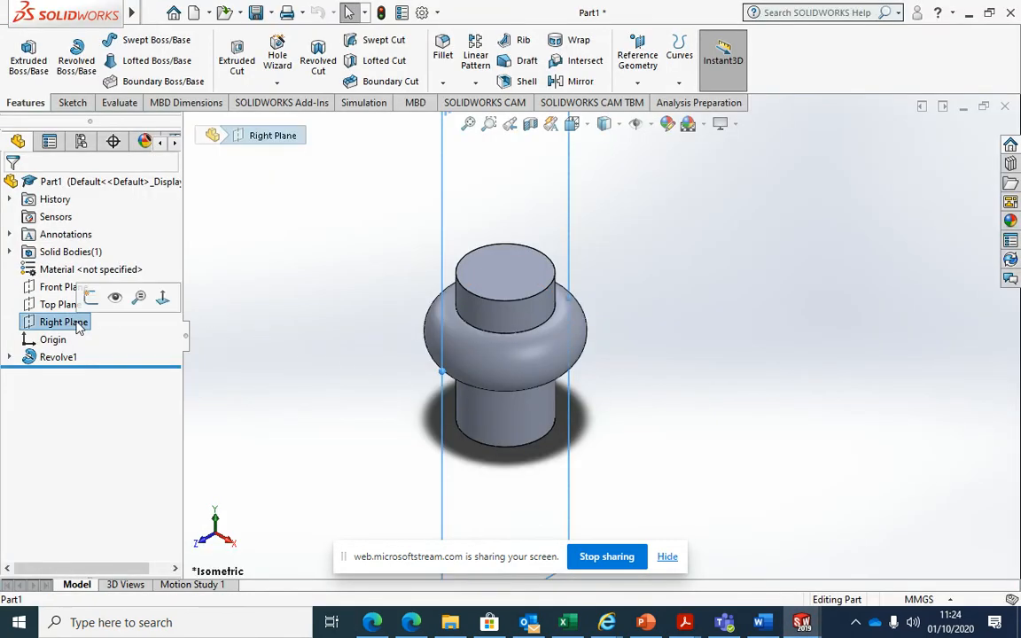
left_click(164, 299)
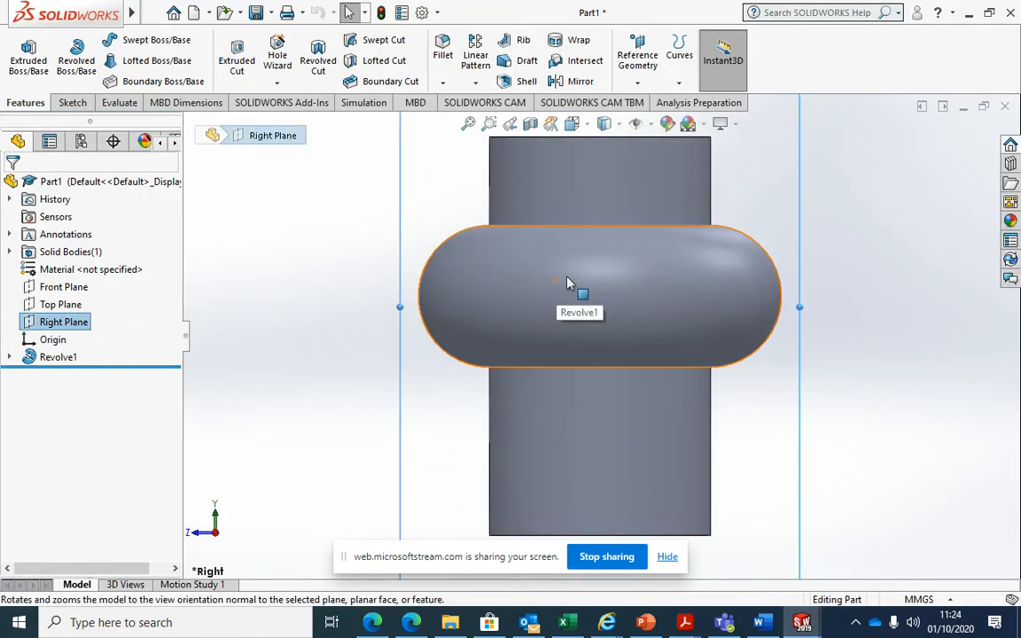
scroll(570, 283, "up", 5)
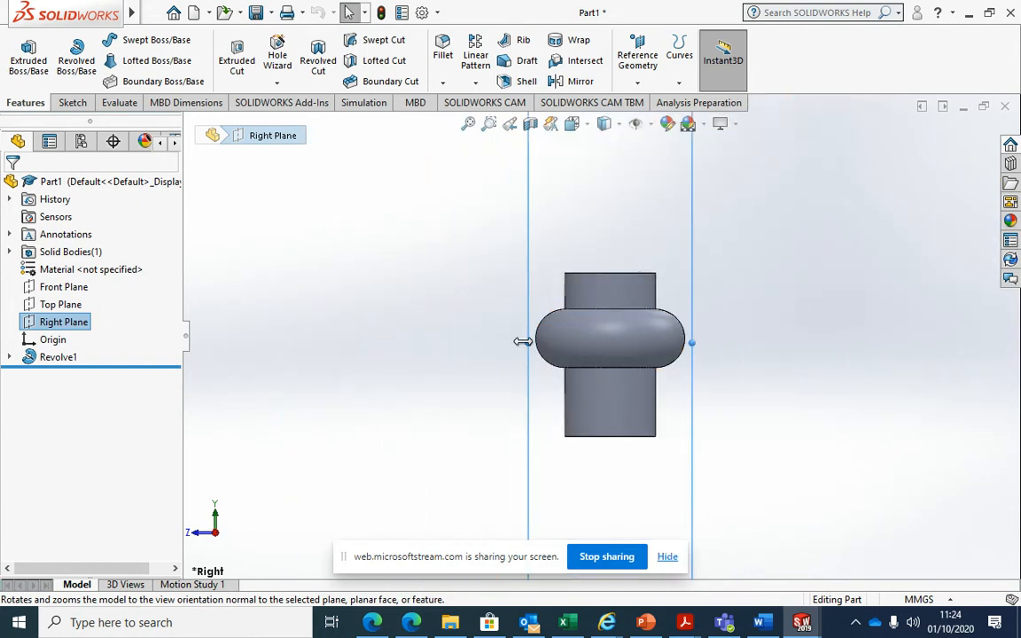
left_click_drag(363, 342, 216, 343)
left_click_drag(694, 342, 946, 343)
scroll(532, 332, "up", 4)
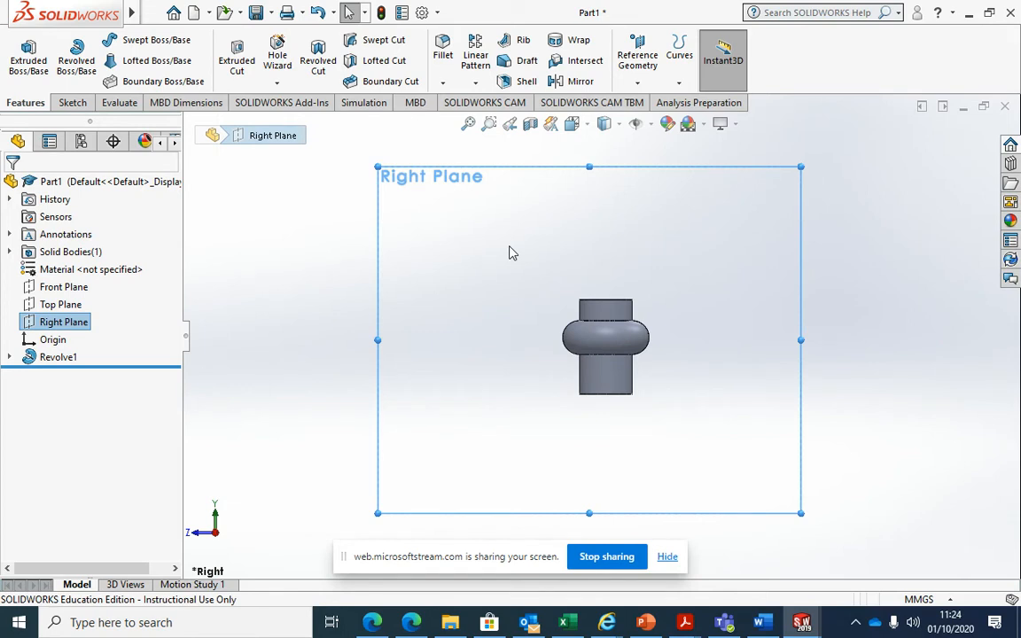
left_click(71, 102)
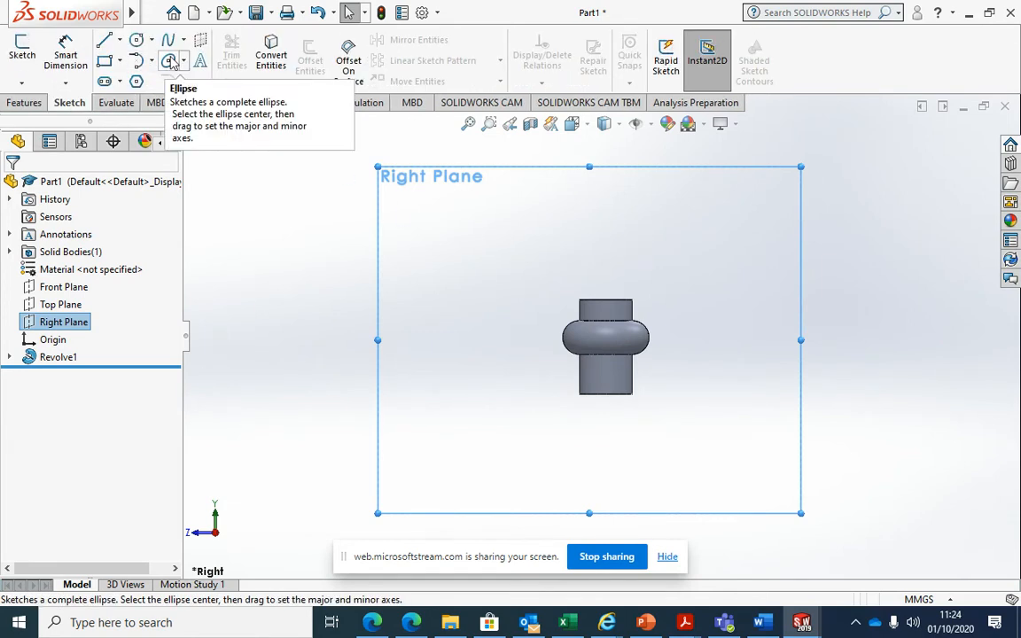
Start a sketch on the Right Plane and draw a wide ellipse above and to one side of the hub, radii about 27 and 18 mm
left_click(171, 62)
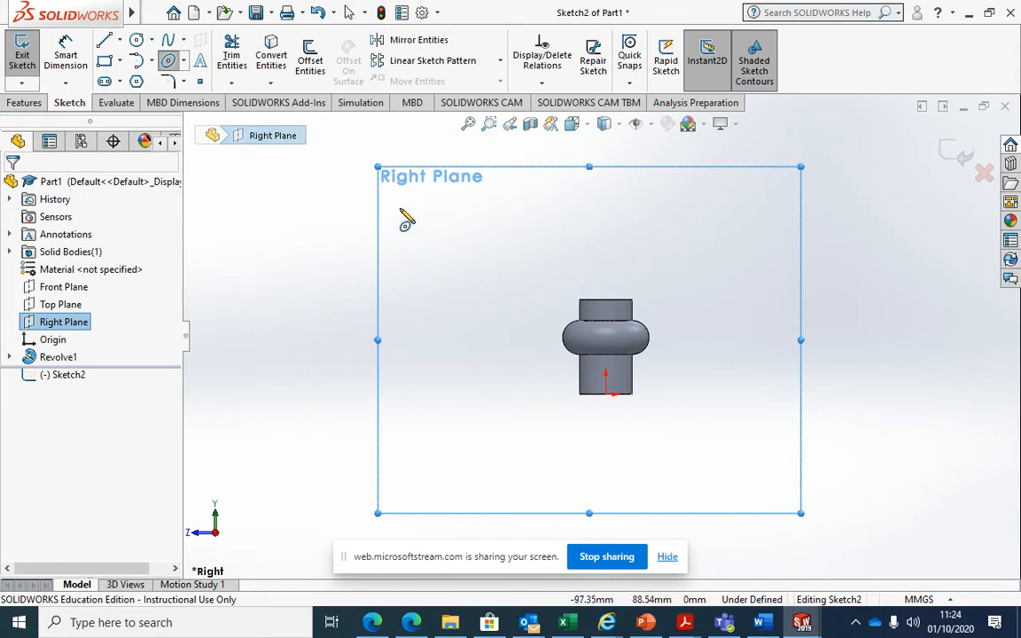
left_click(403, 217)
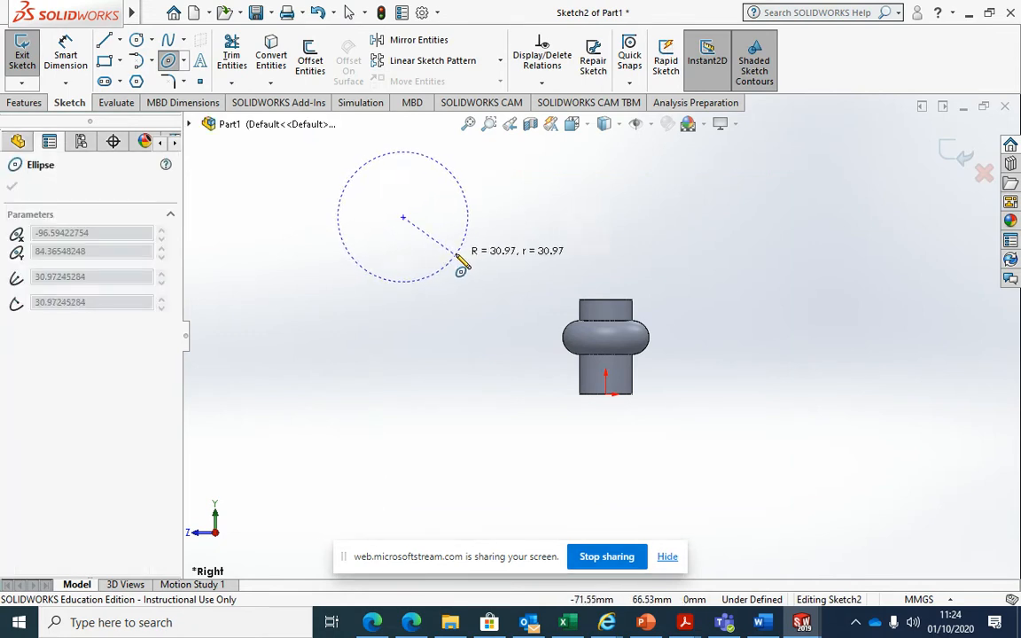
left_click(461, 217)
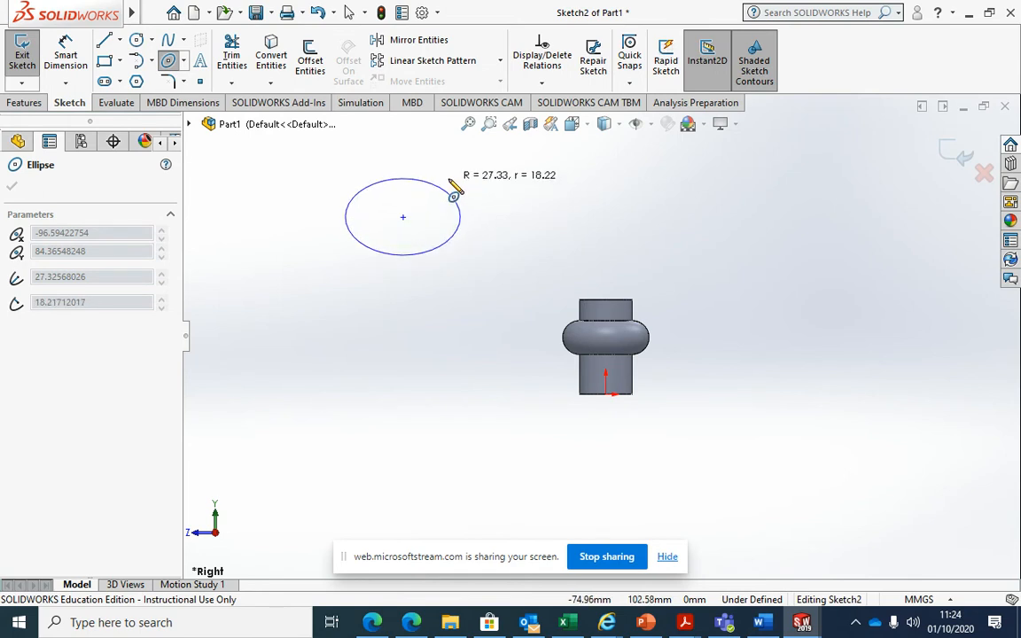
left_click(454, 194)
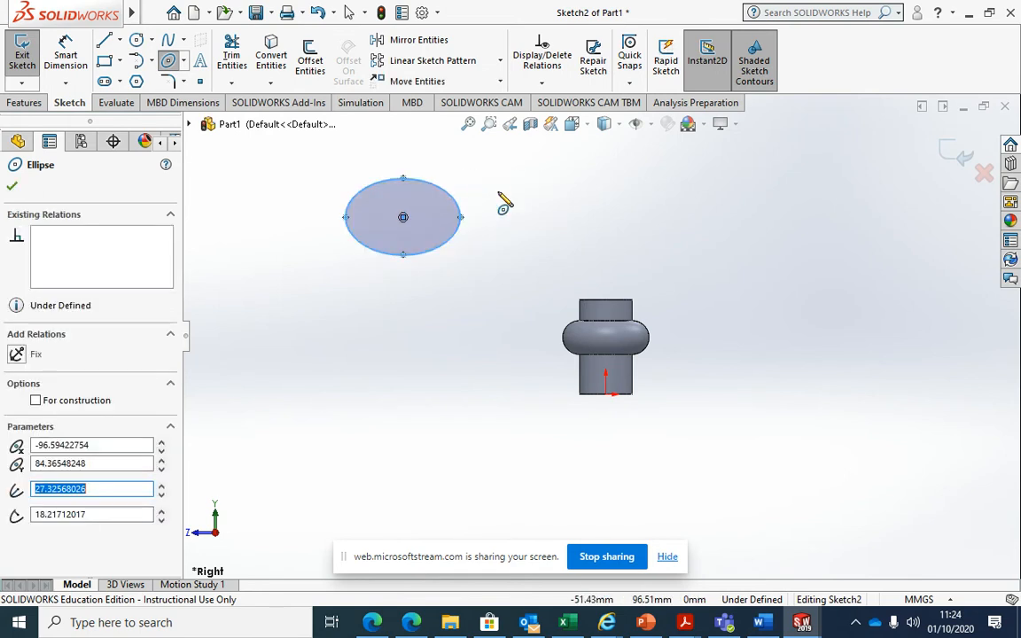
Place a sketch point at the midpoint of the hub's top edge
left_click(65, 55)
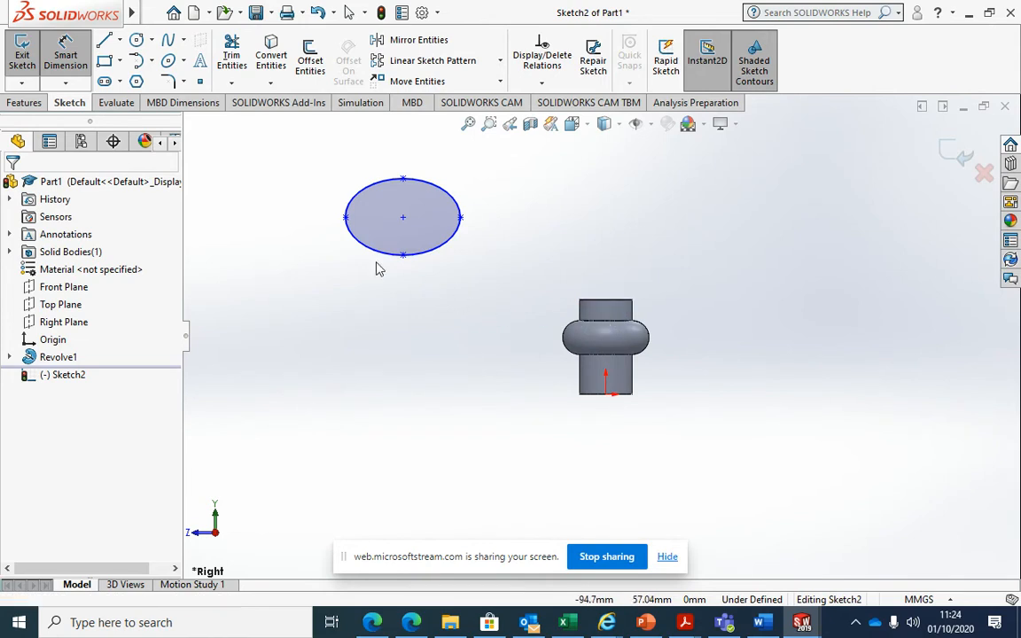
key("Escape")
left_click(204, 89)
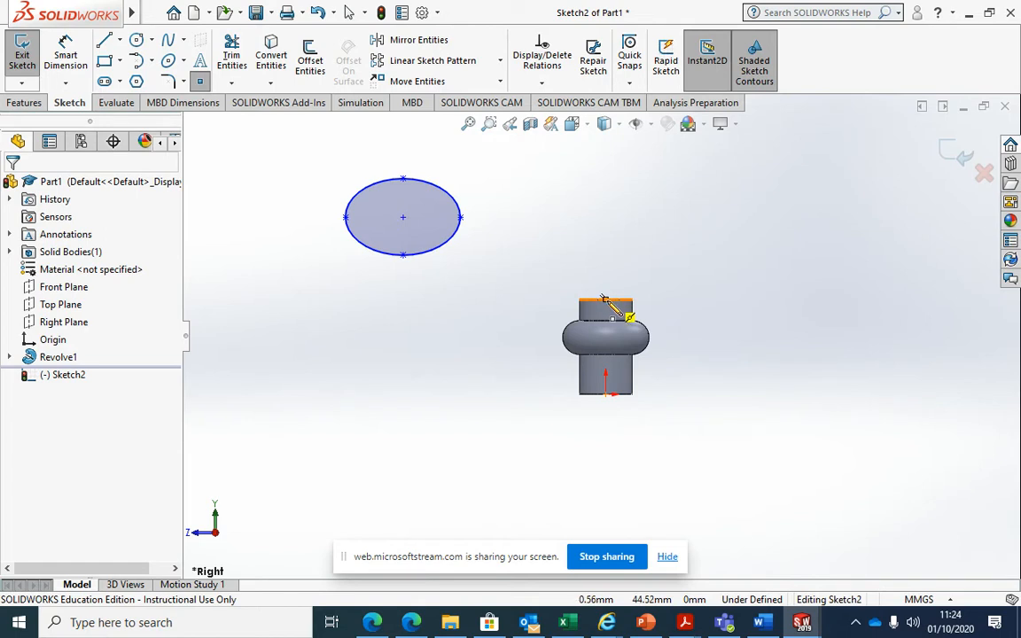
left_click(605, 300)
key("Escape")
Dimension the vertical distance between the ellipse centre and the point on the hub's top edge as 6 mm
left_click(65, 55)
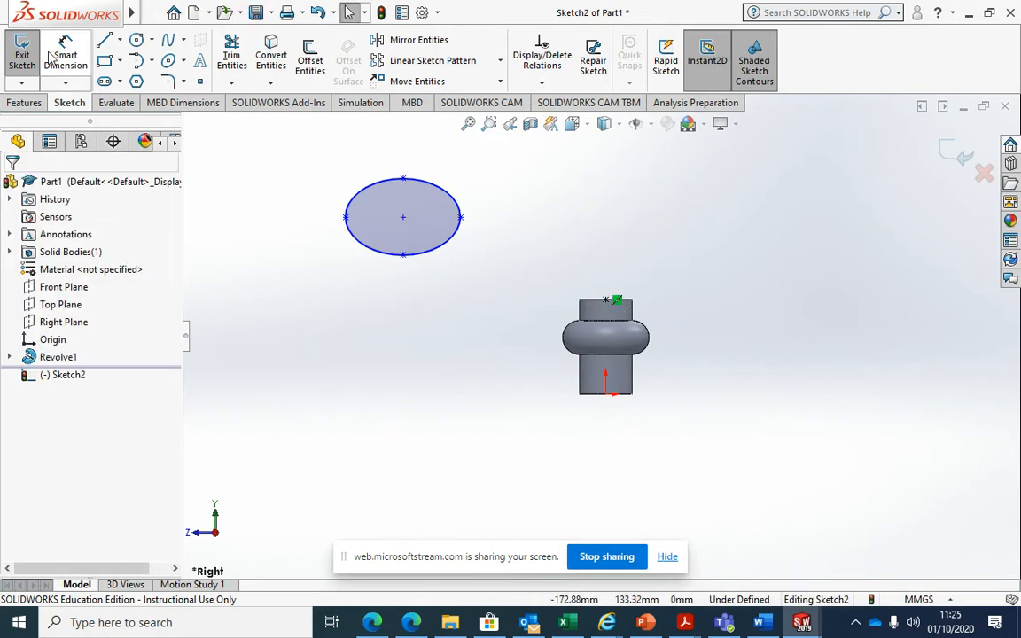
left_click(403, 218)
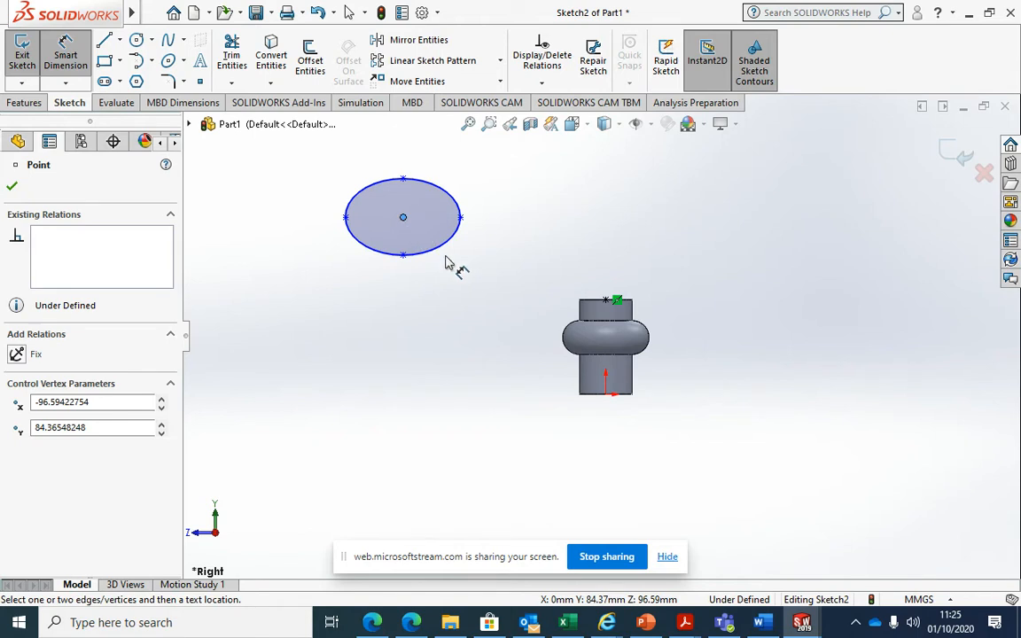
left_click(606, 301)
left_click(709, 265)
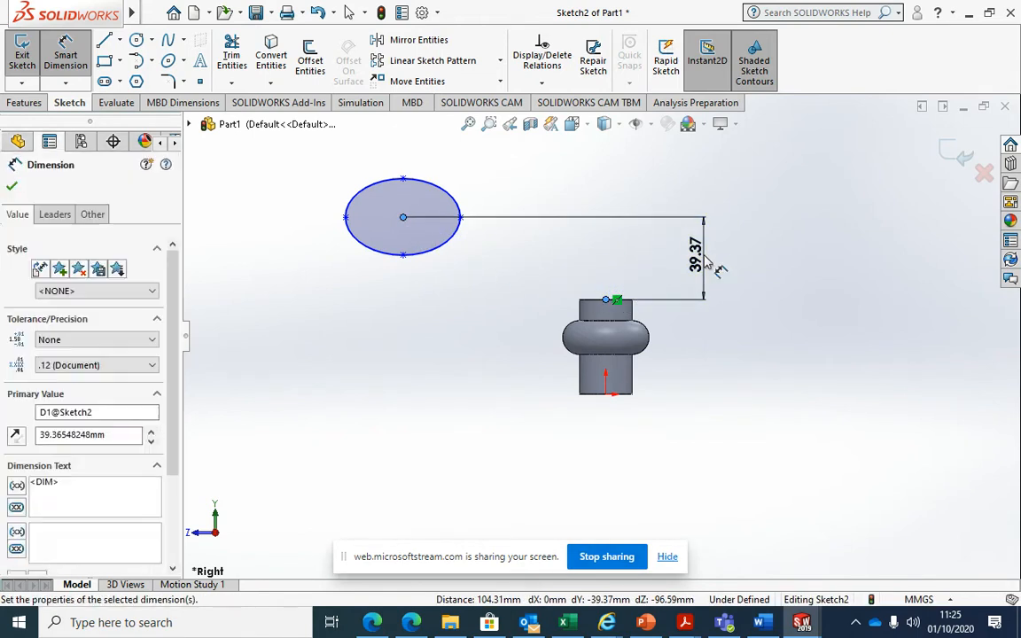
type("6")
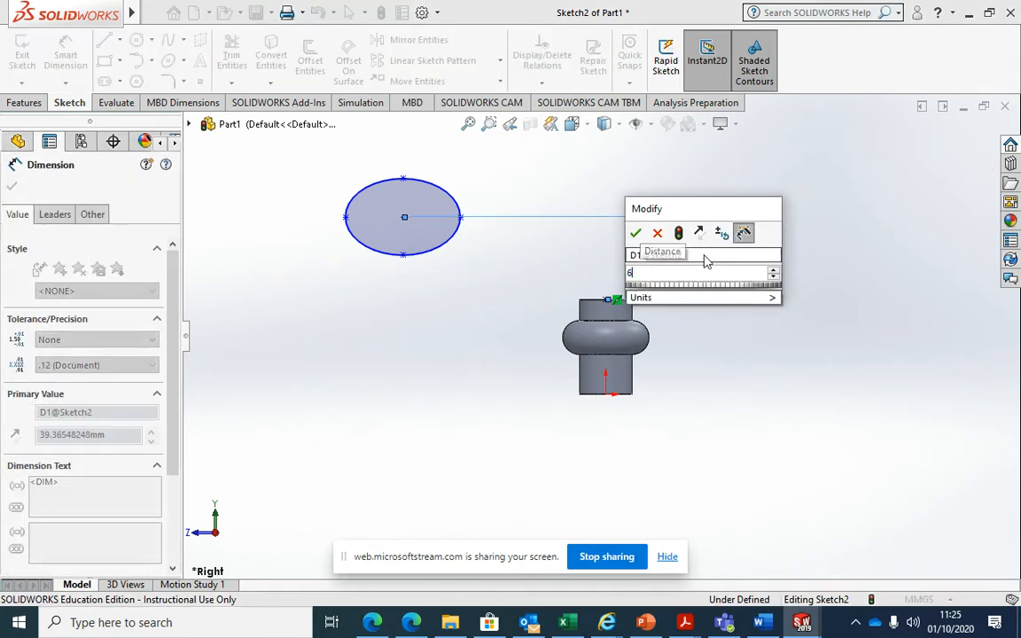
left_click(637, 233)
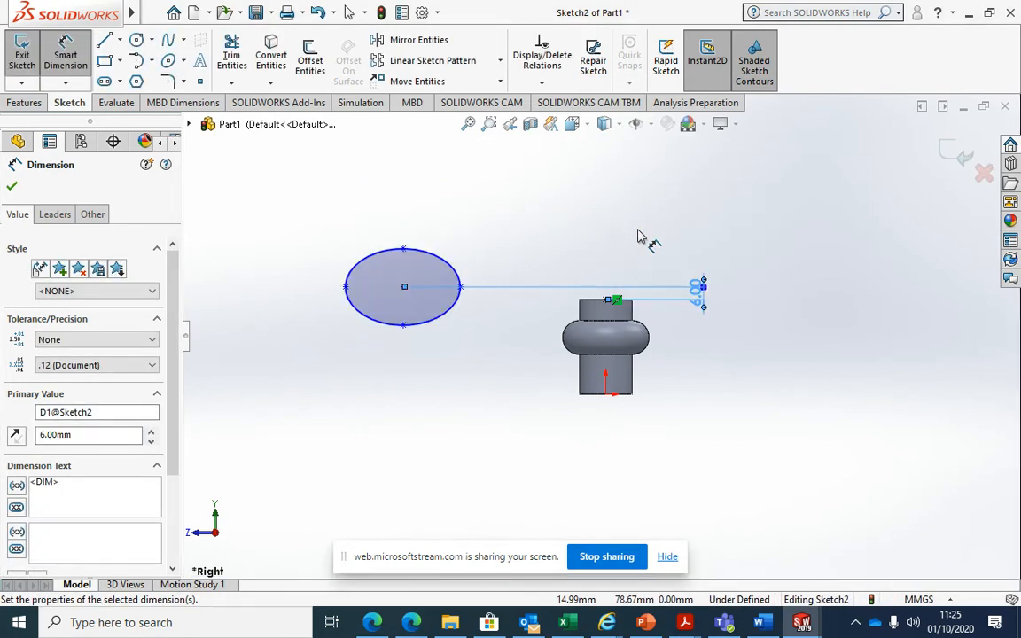
Dimension the horizontal distance between the ellipse centre and the hub's top-edge point as 85 mm
left_click(403, 288)
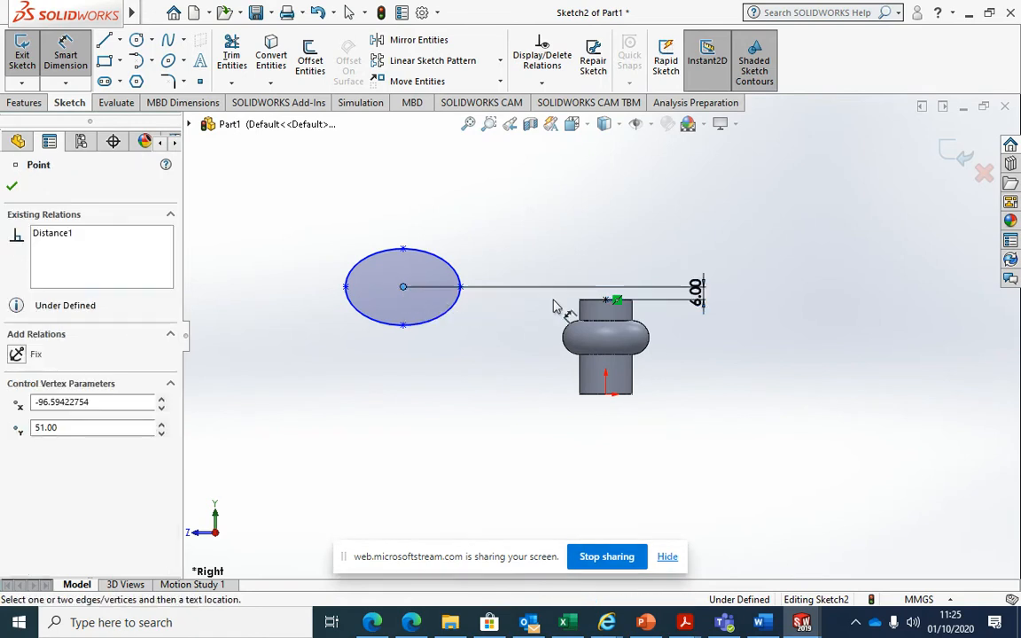
left_click(609, 303)
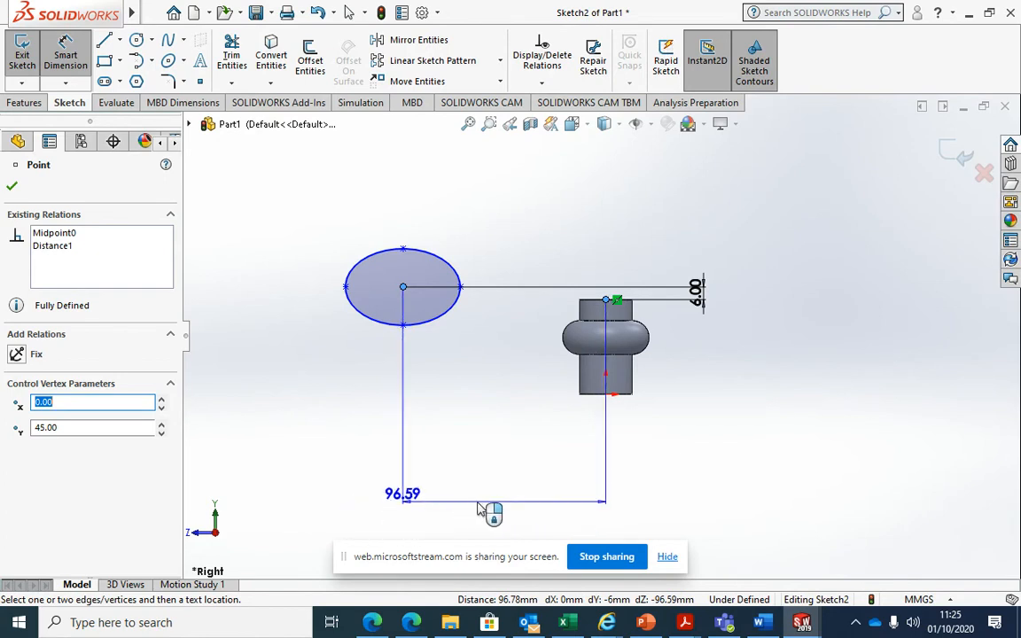
left_click(519, 494)
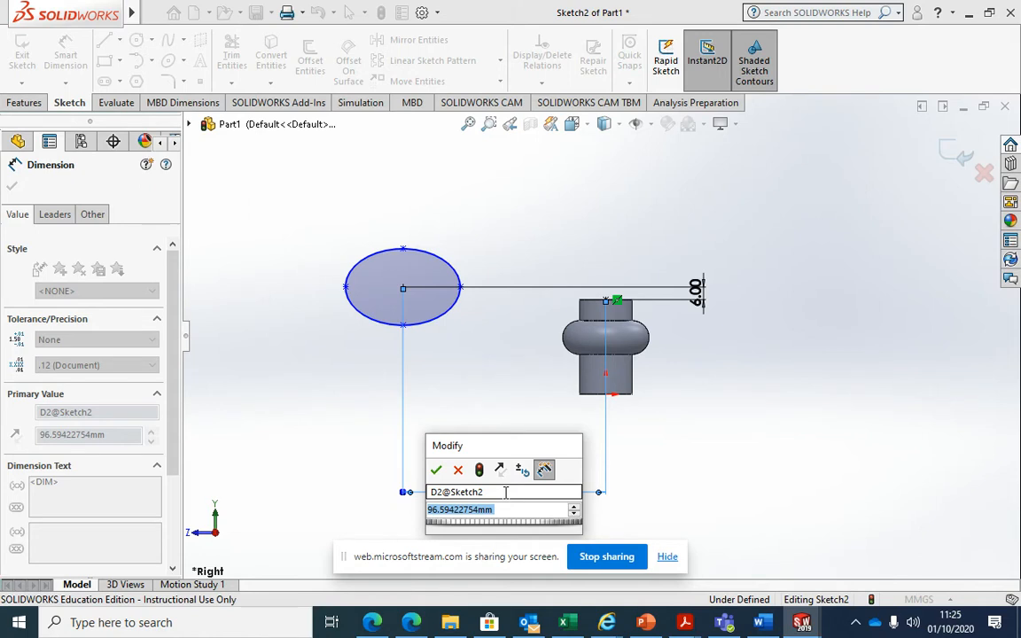
type("85")
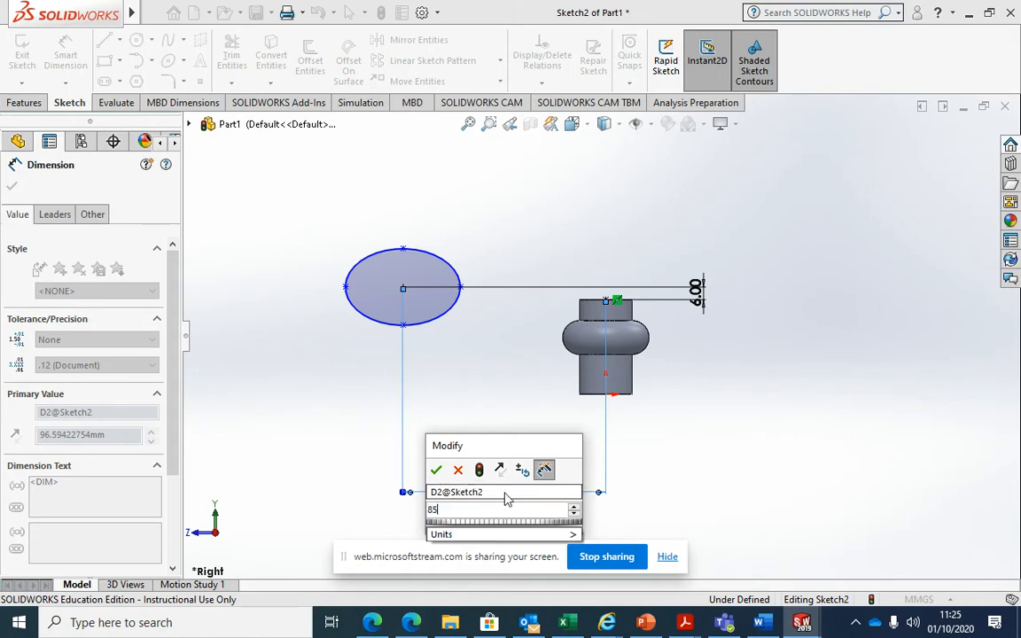
left_click(437, 471)
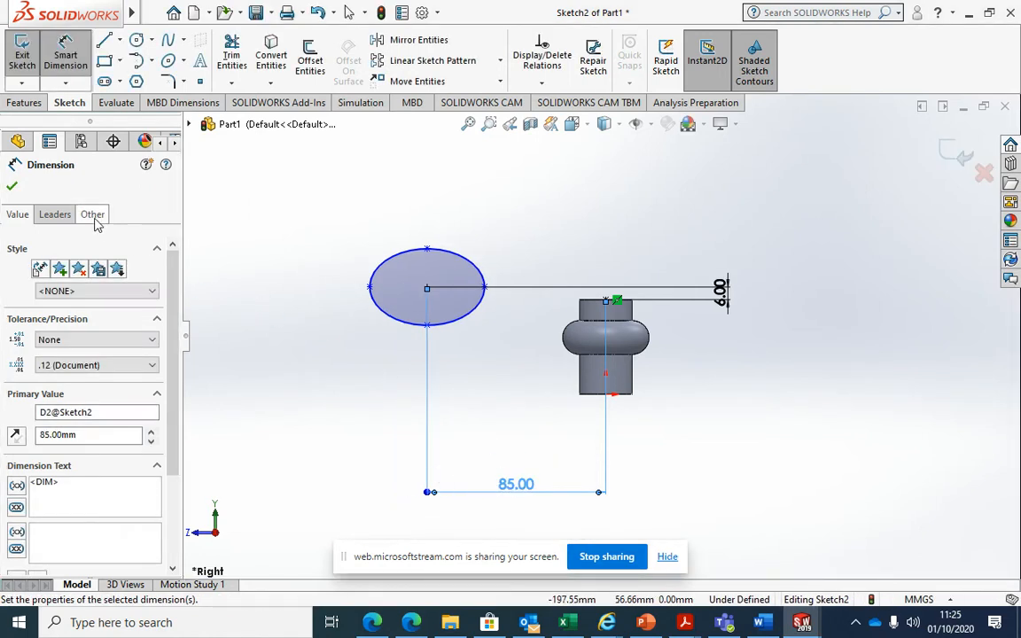
left_click(11, 188)
Set the ellipse's Radius 1 to 30 mm and its second radius to 25 mm
left_click(65, 55)
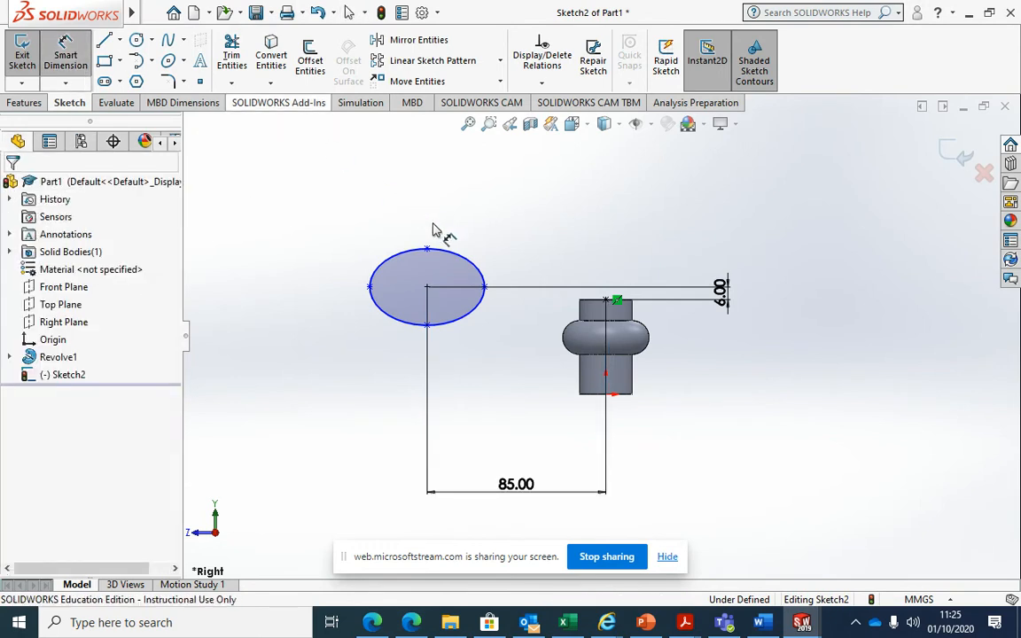
left_click(411, 252)
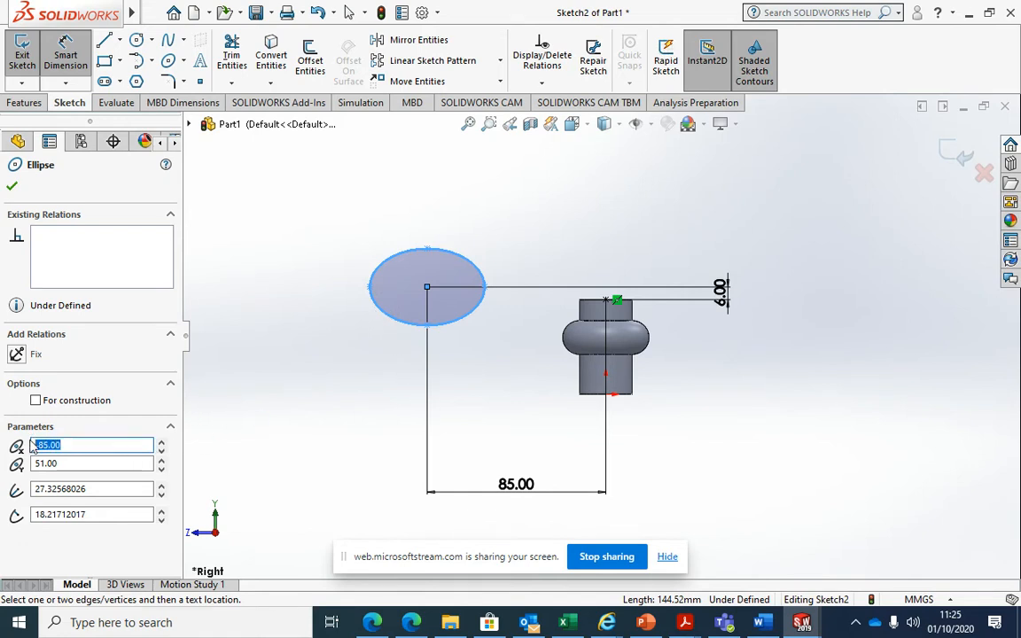
key("Return")
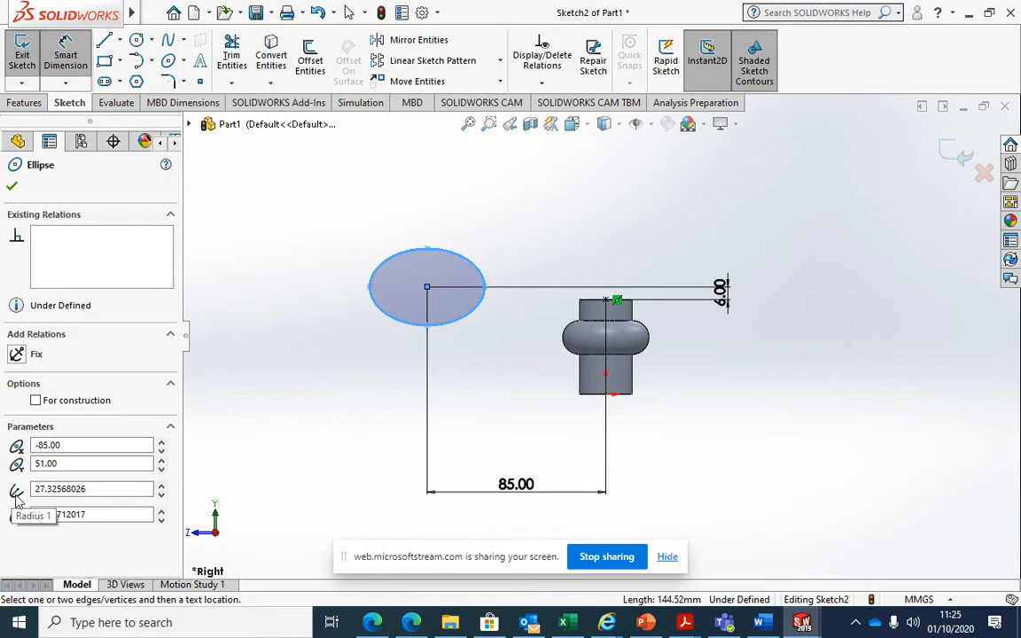
left_click_drag(105, 489, 22, 490)
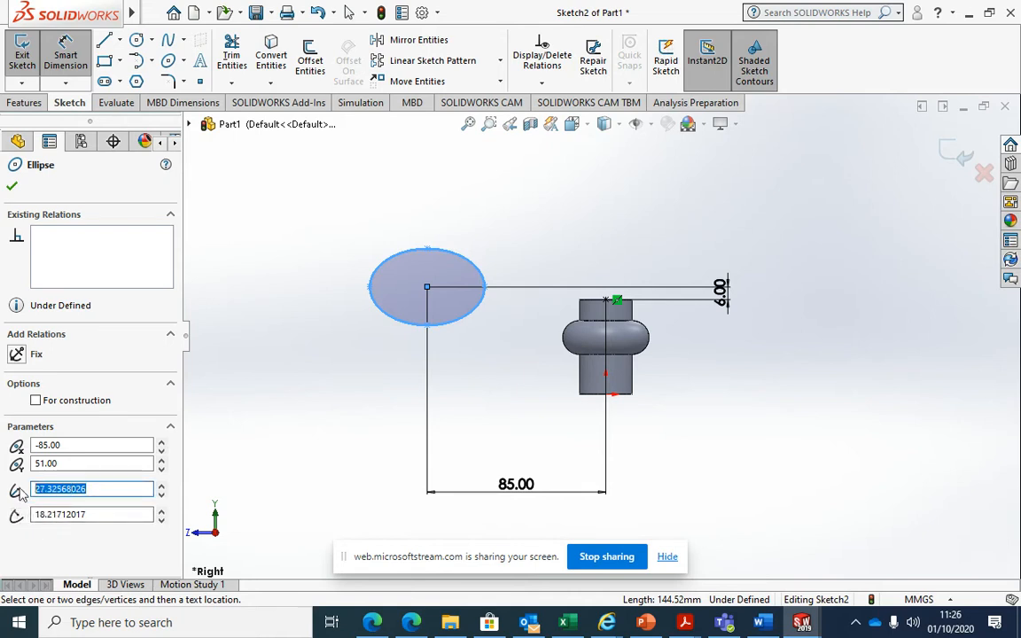
type("30")
key("Return")
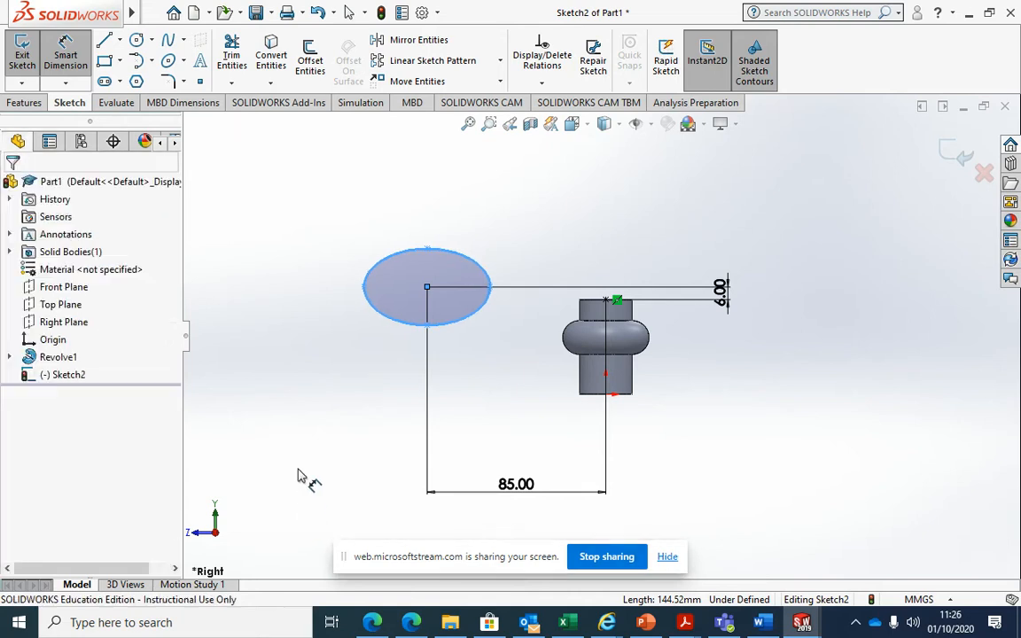
left_click_drag(124, 514, 23, 512)
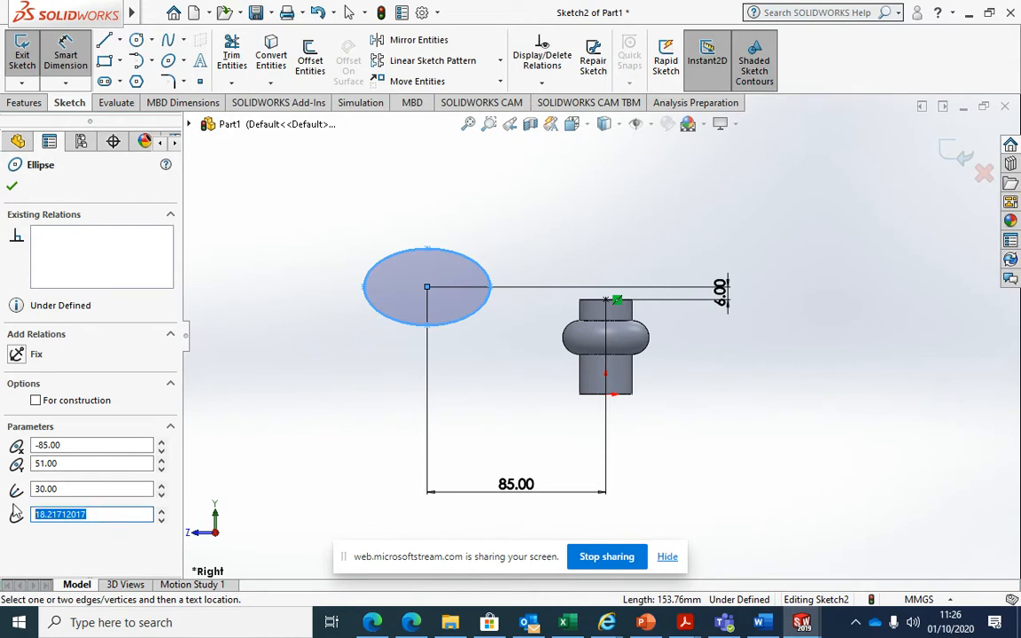
type("25")
key("Return")
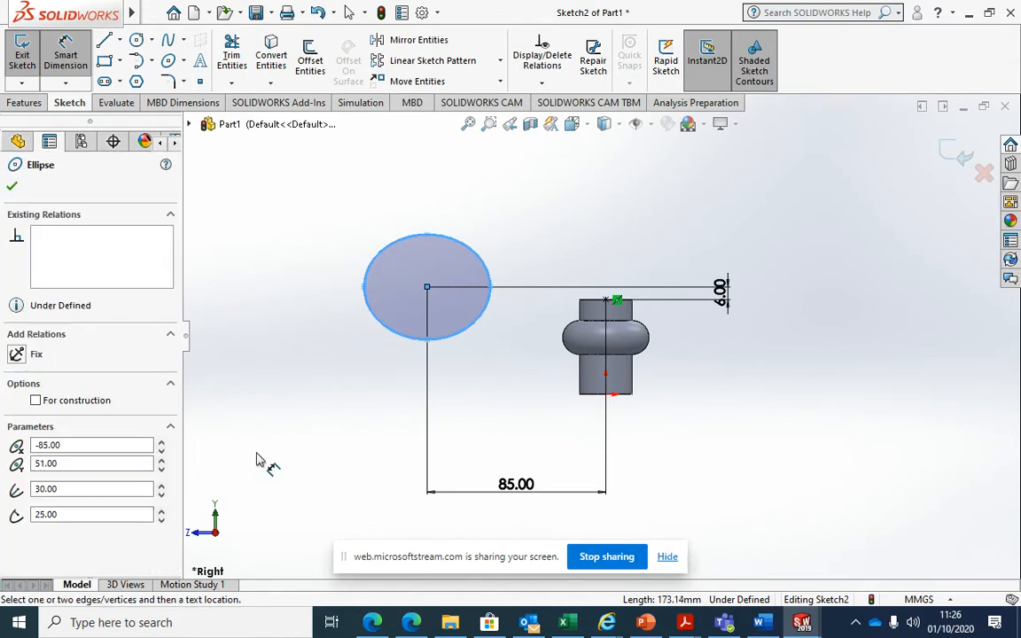
left_click(13, 187)
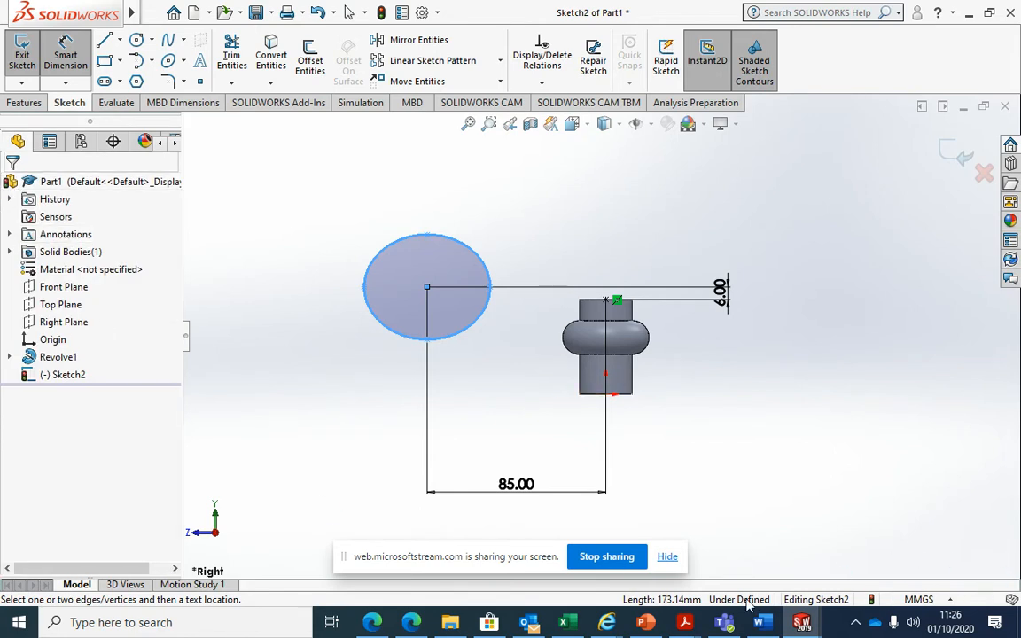
Fully define the sketch for all its entities, adding the missing relations and dimensions automatically
left_click(532, 84)
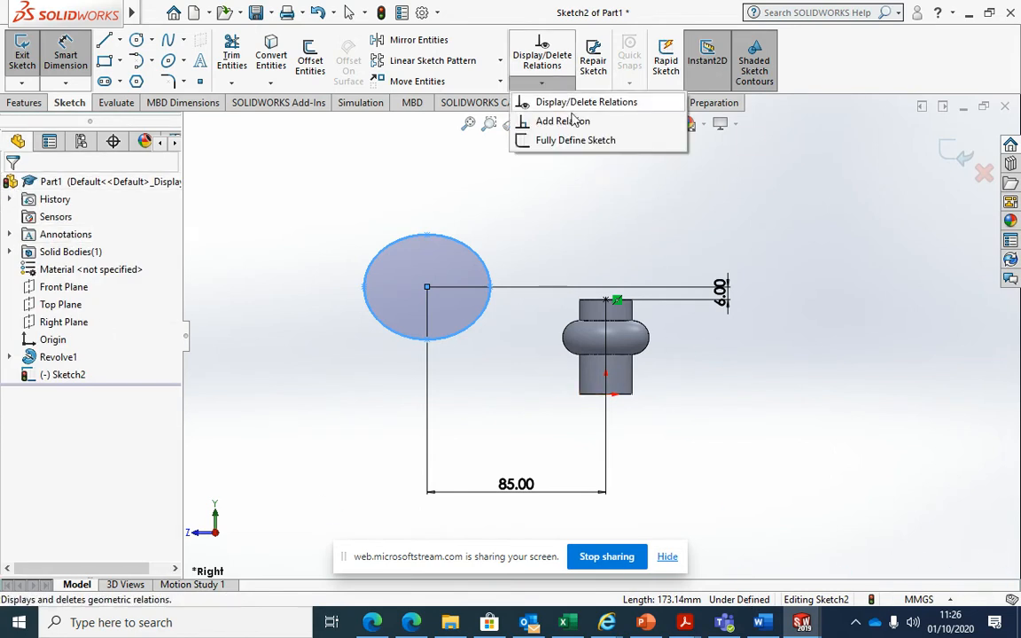
left_click(635, 217)
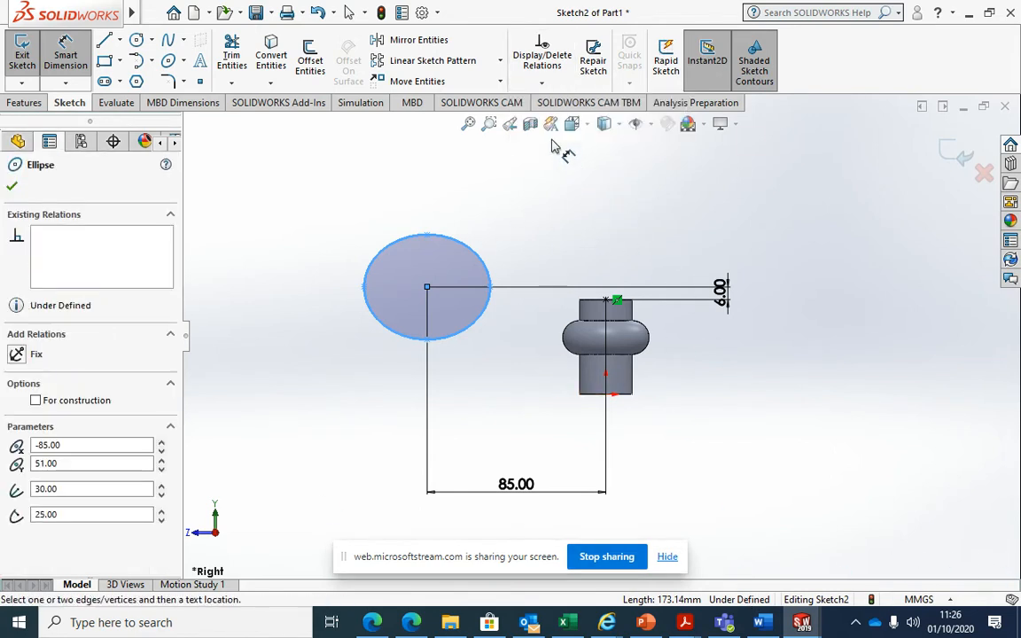
left_click(553, 87)
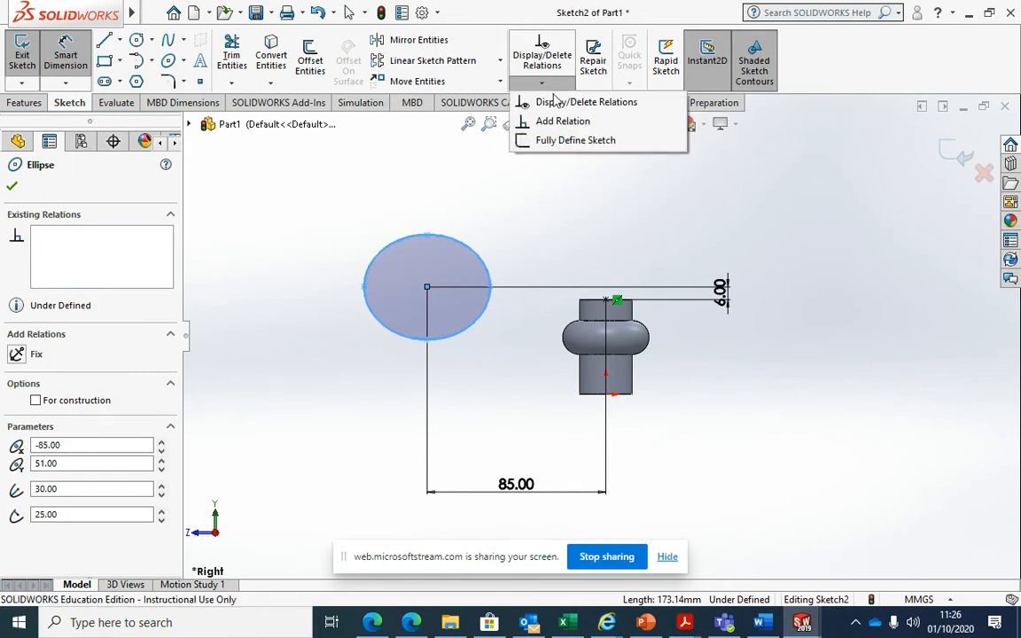
left_click(551, 141)
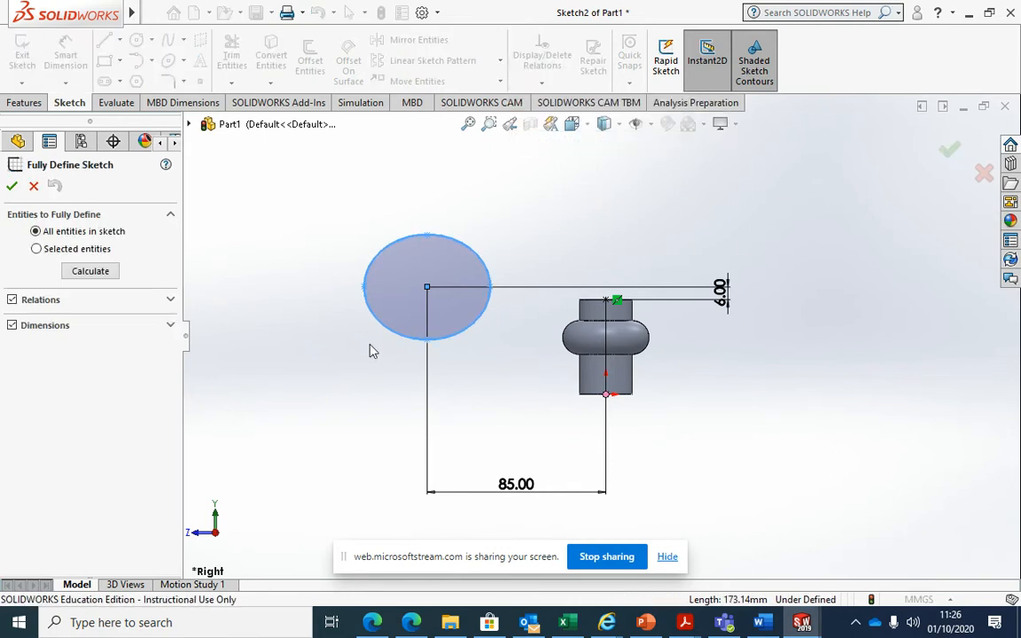
left_click(11, 187)
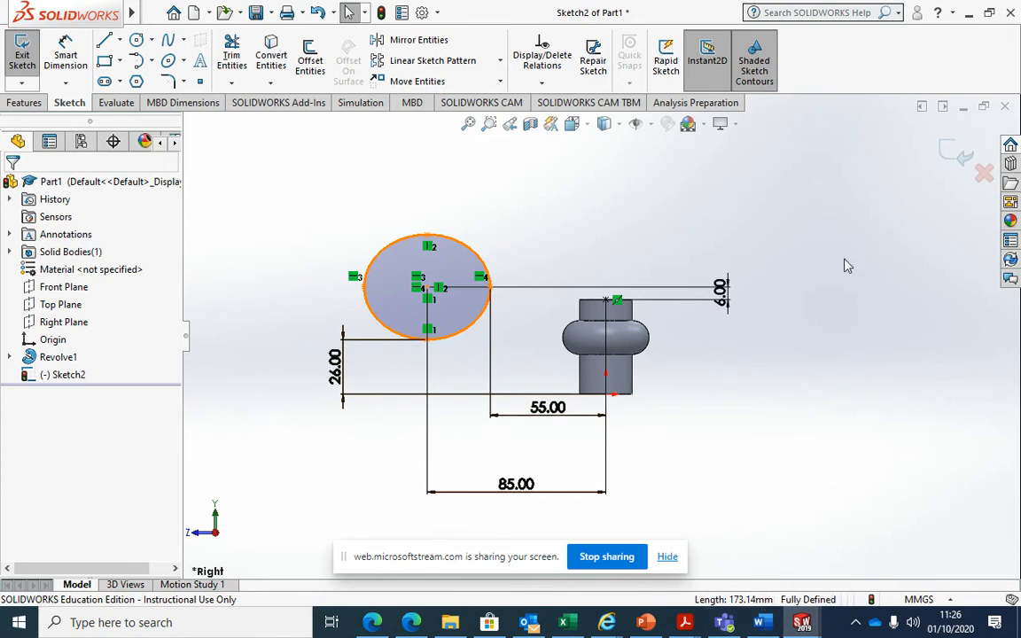
left_click(19, 104)
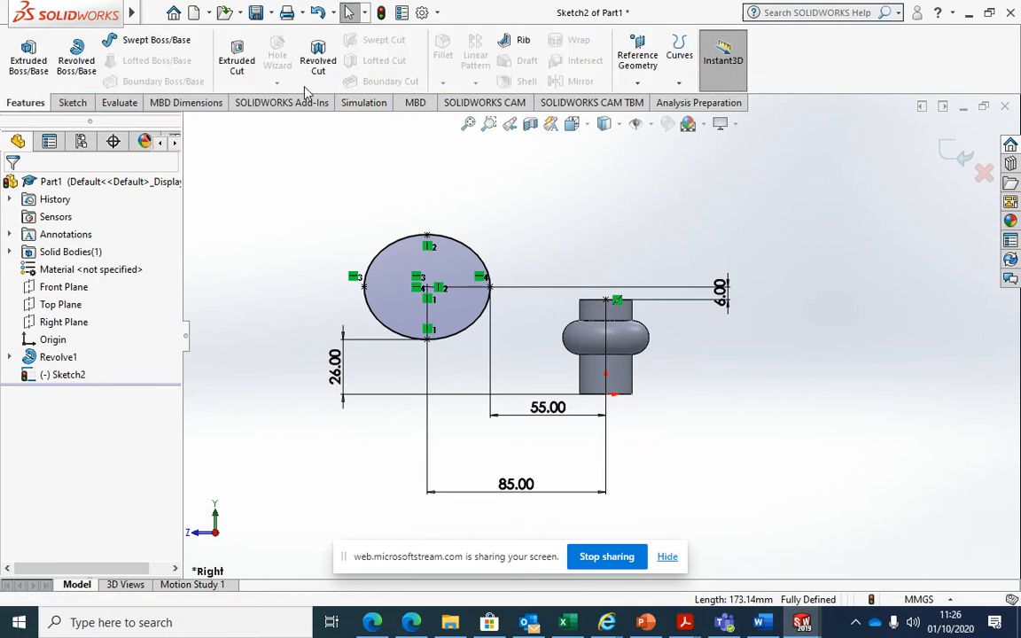
left_click(78, 62)
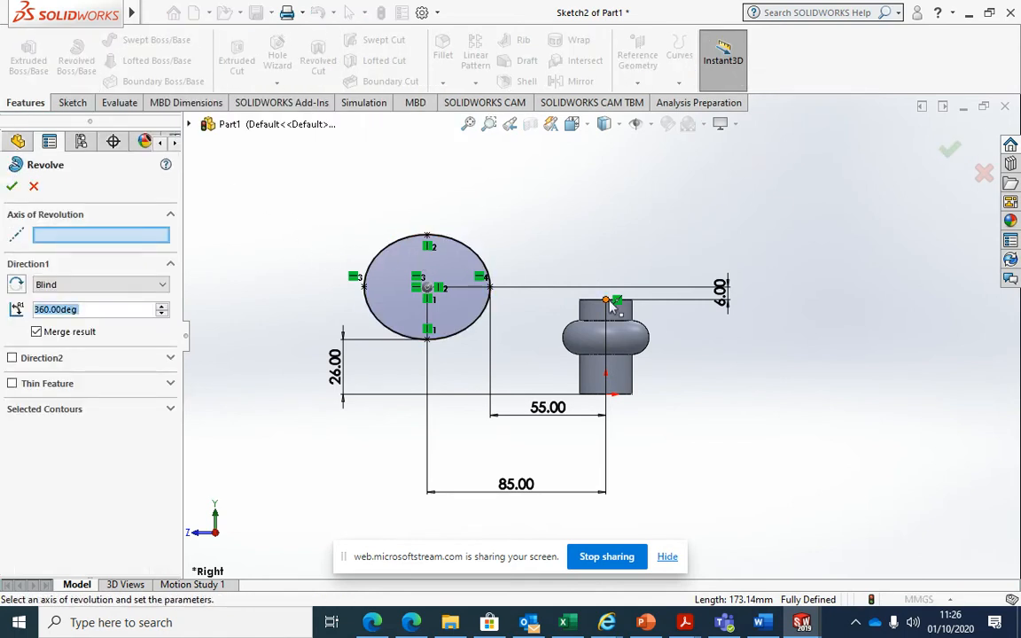
left_click(80, 104)
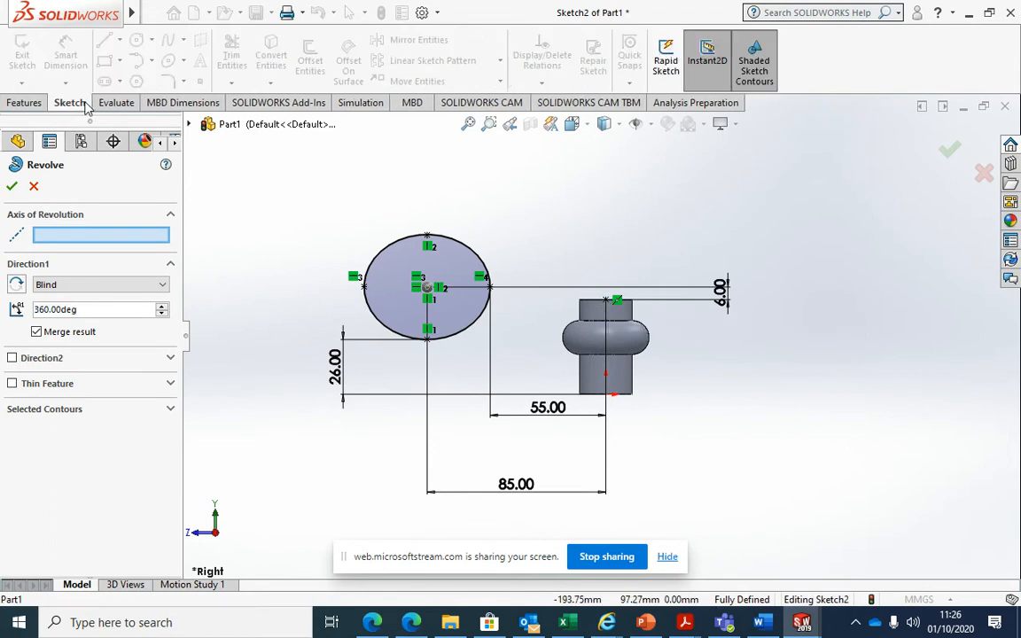
left_click(33, 187)
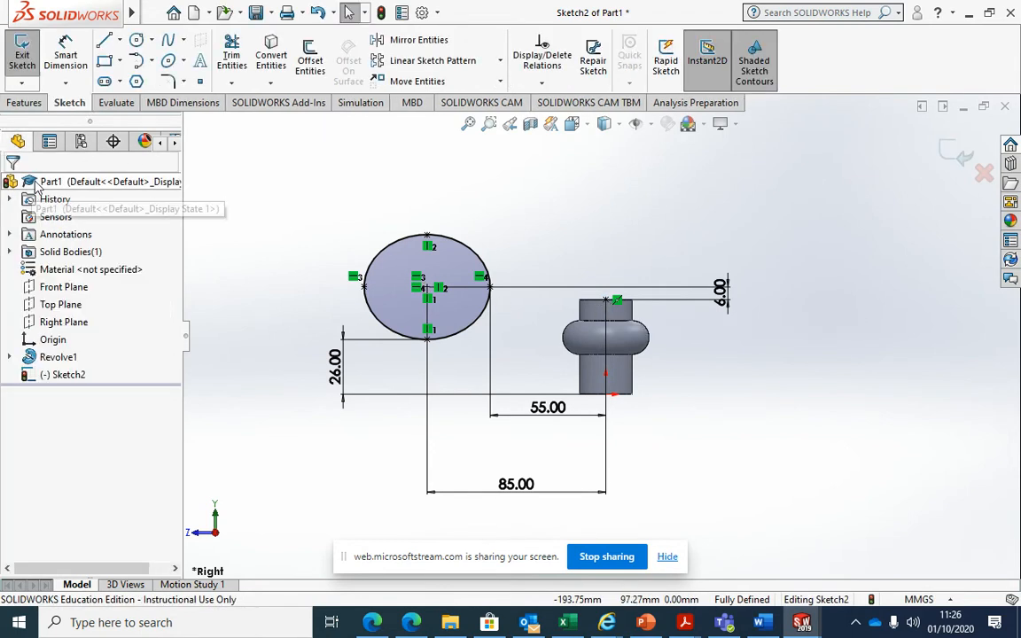
Sketch a vertical centerline about 130 mm long through the hub's axis, extending above and below the hub
left_click(119, 42)
left_click(142, 81)
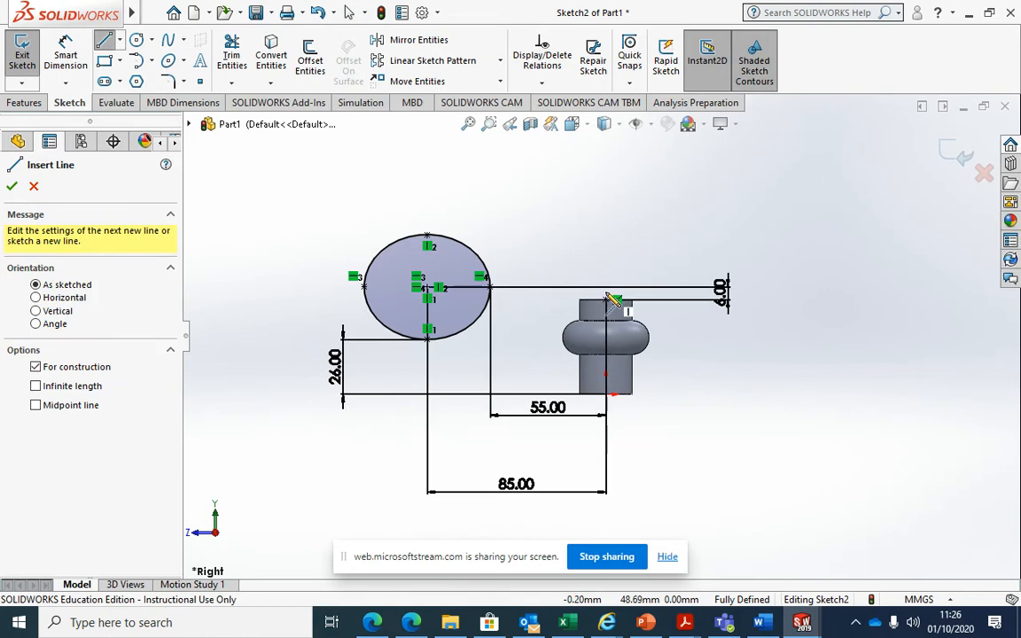
left_click(607, 256)
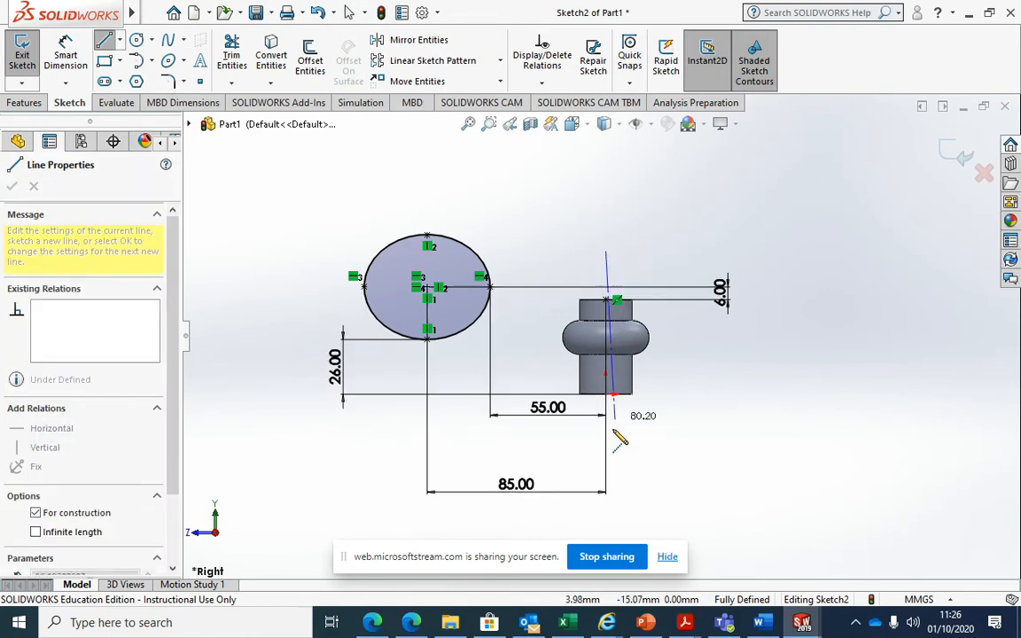
left_click(605, 524)
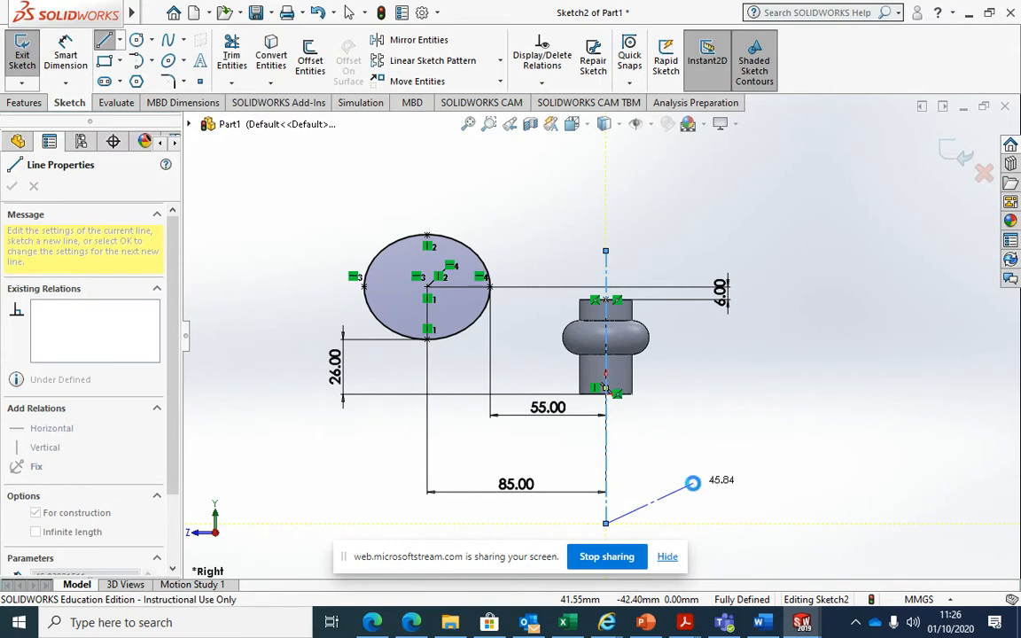
key("Escape")
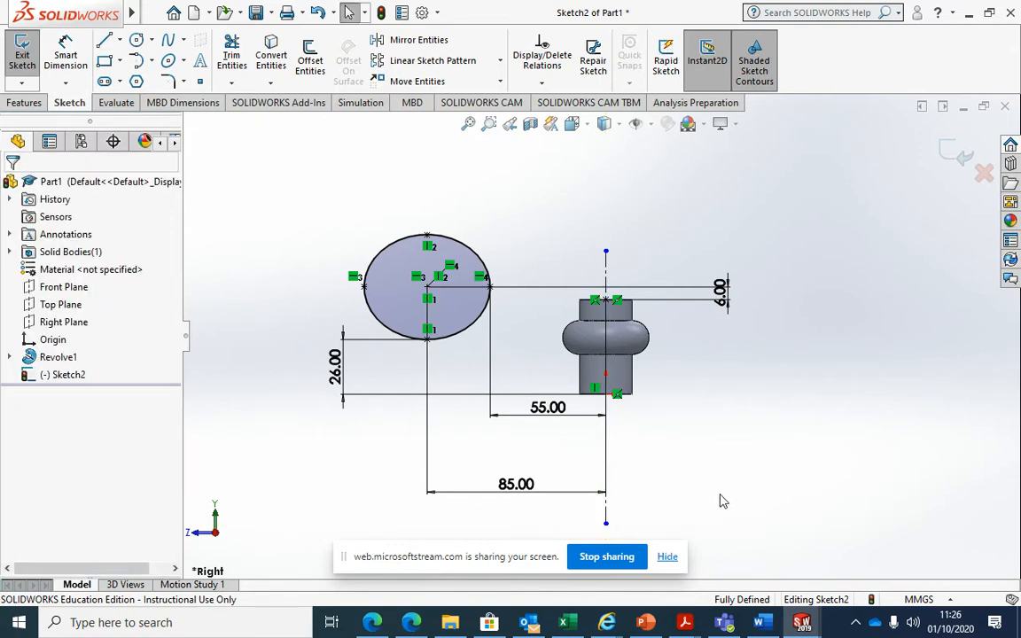
Revolve the ellipse 360° about the vertical centerline to create the rim, with Merge result enabled
left_click(25, 102)
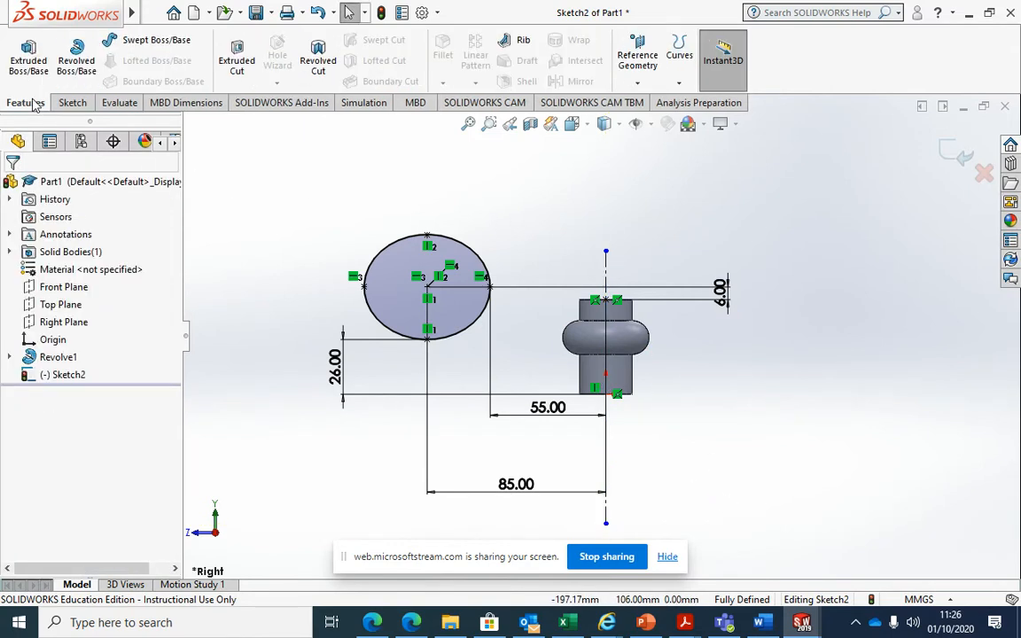
left_click(77, 60)
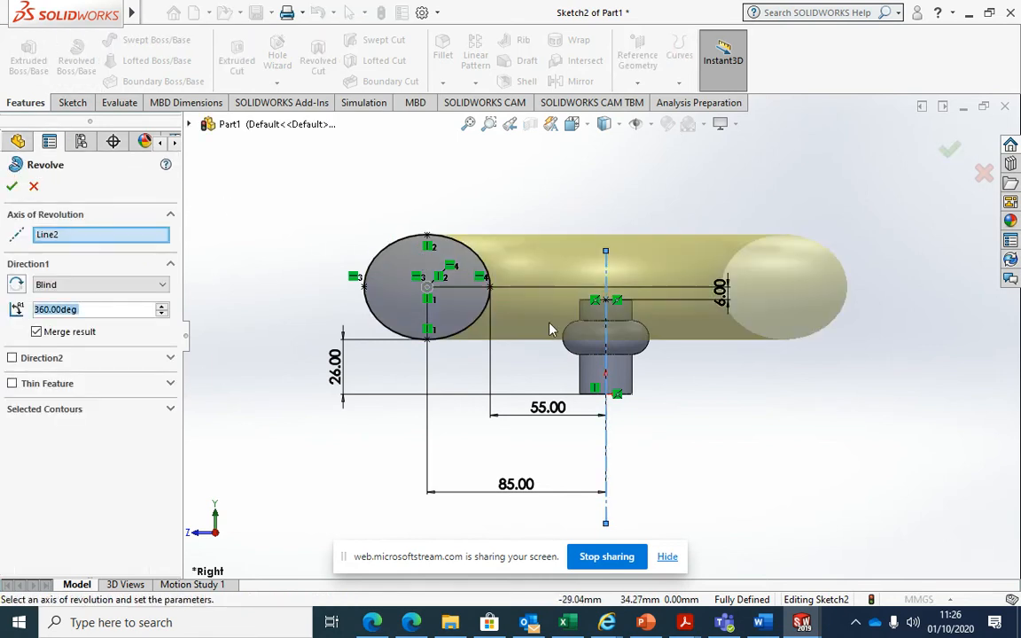
left_click(607, 414)
left_click(608, 415)
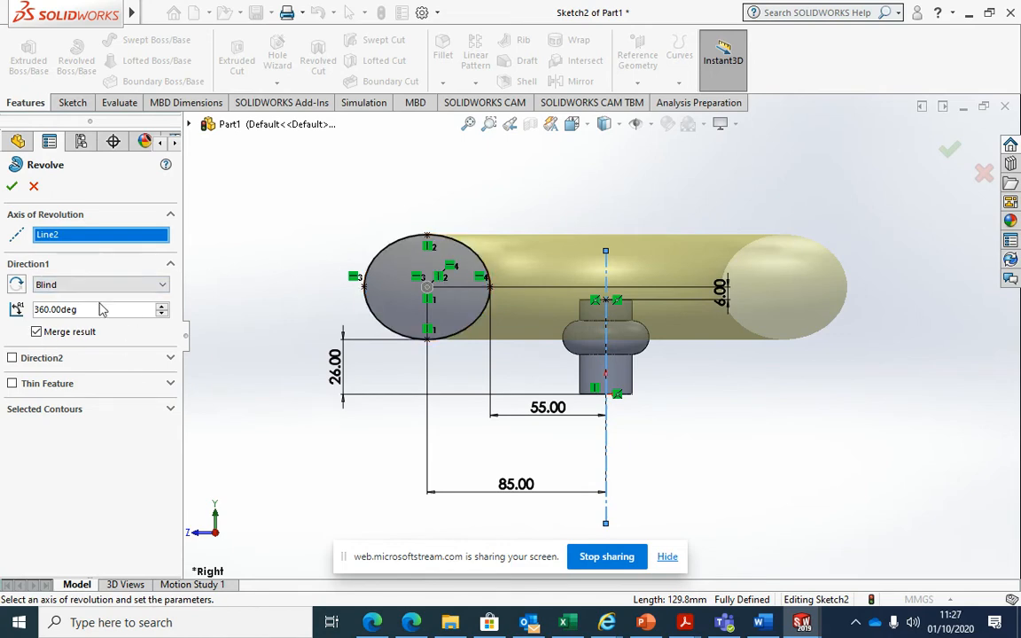
middle_click_drag(323, 228, 342, 251)
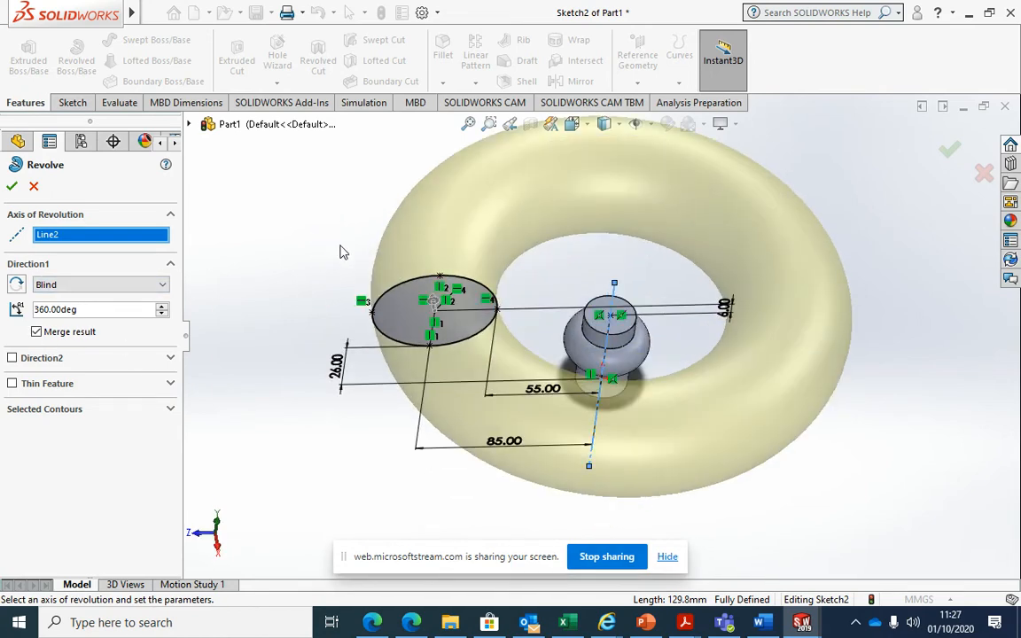
left_click(12, 187)
middle_click_drag(819, 308, 806, 248)
middle_click_drag(606, 376, 639, 262)
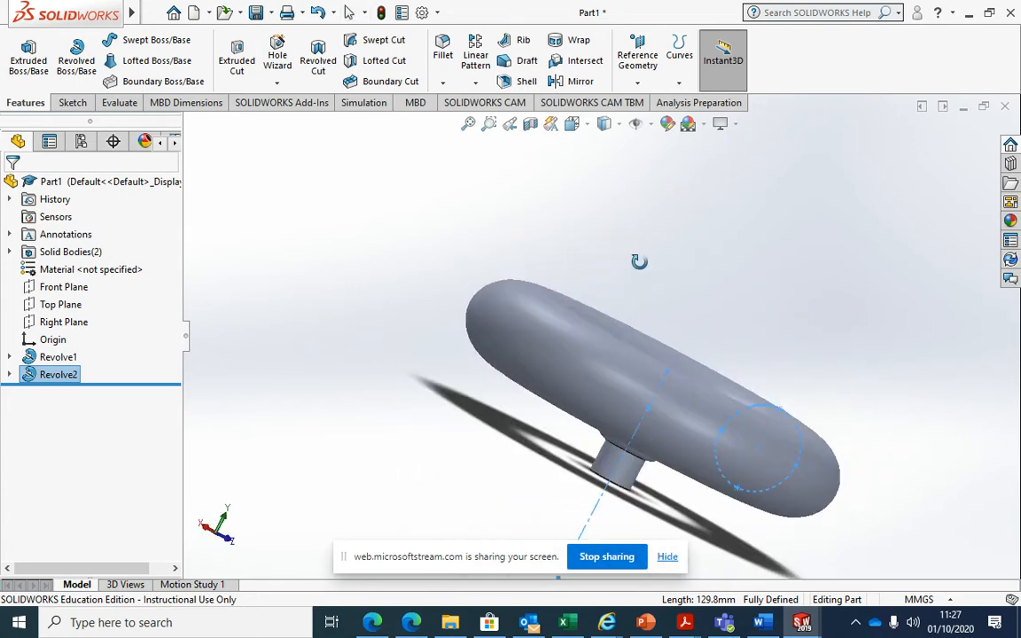
key("space")
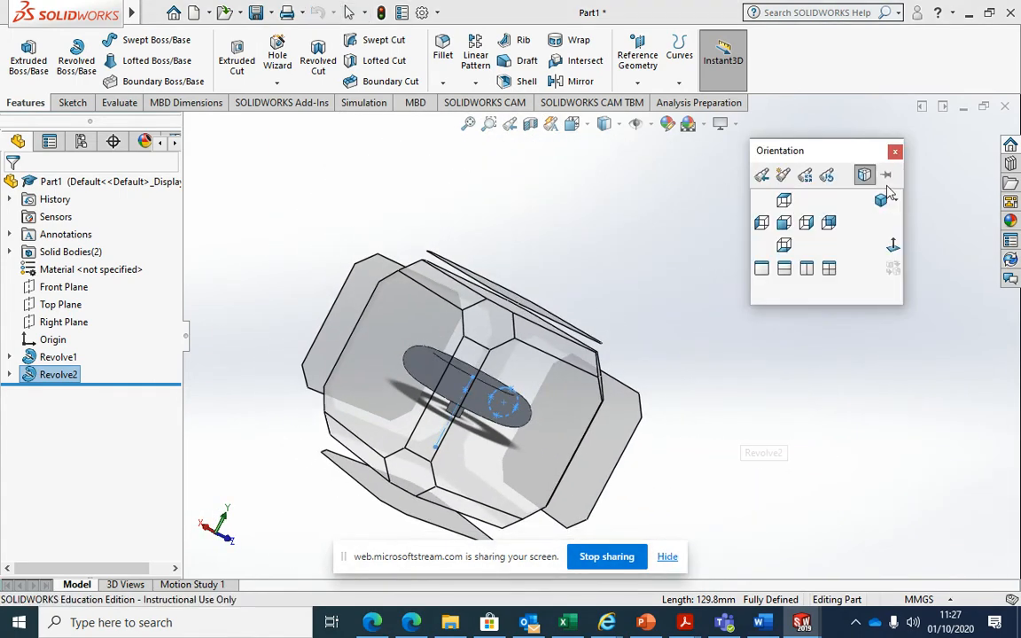
left_click(882, 198)
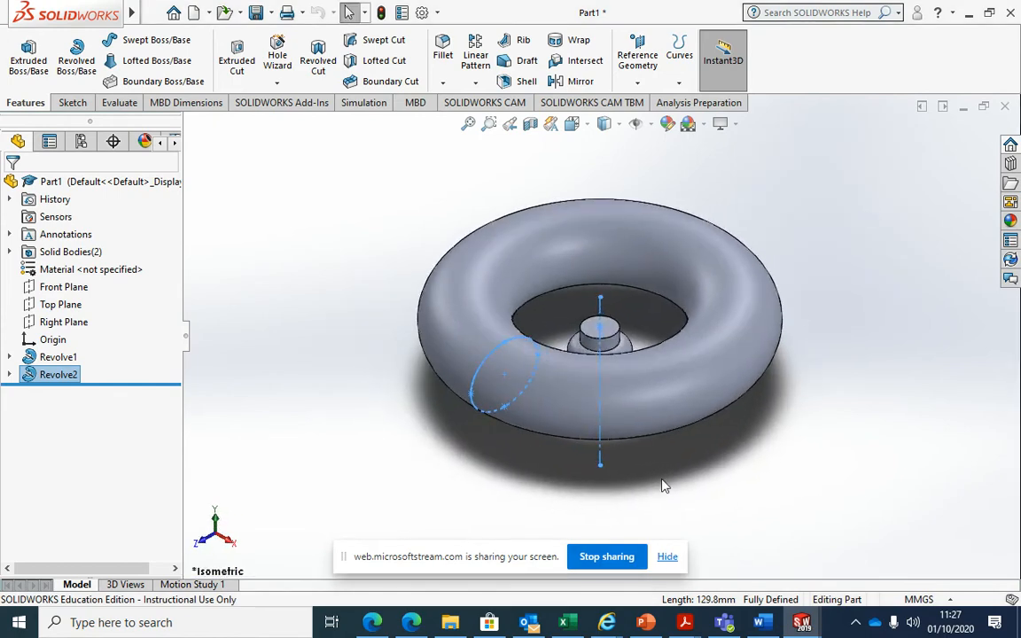
left_click(819, 468)
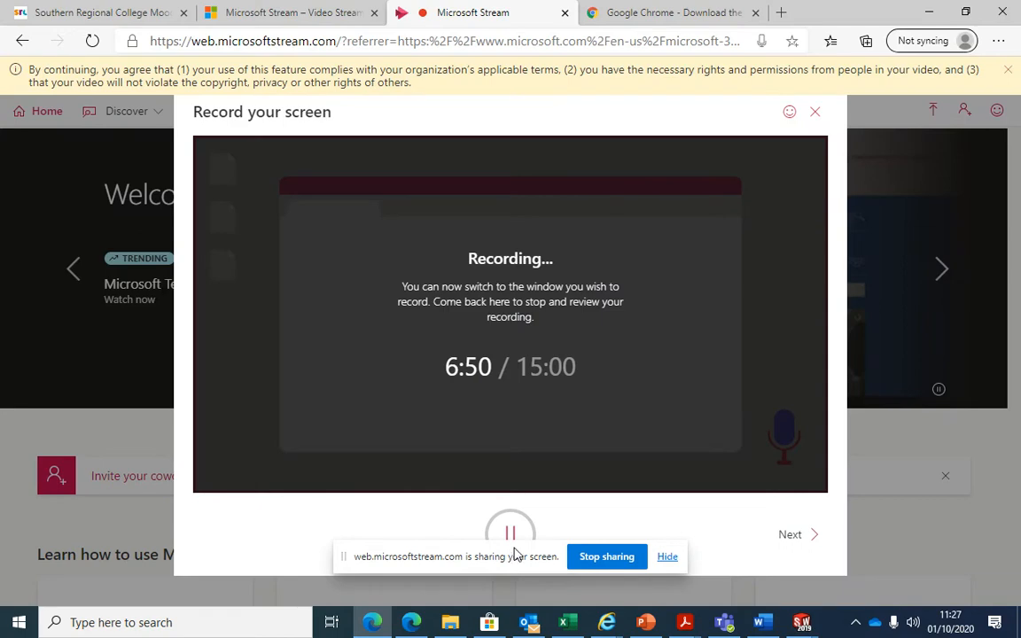
mouse_move(803, 622)
left_click(709, 546)
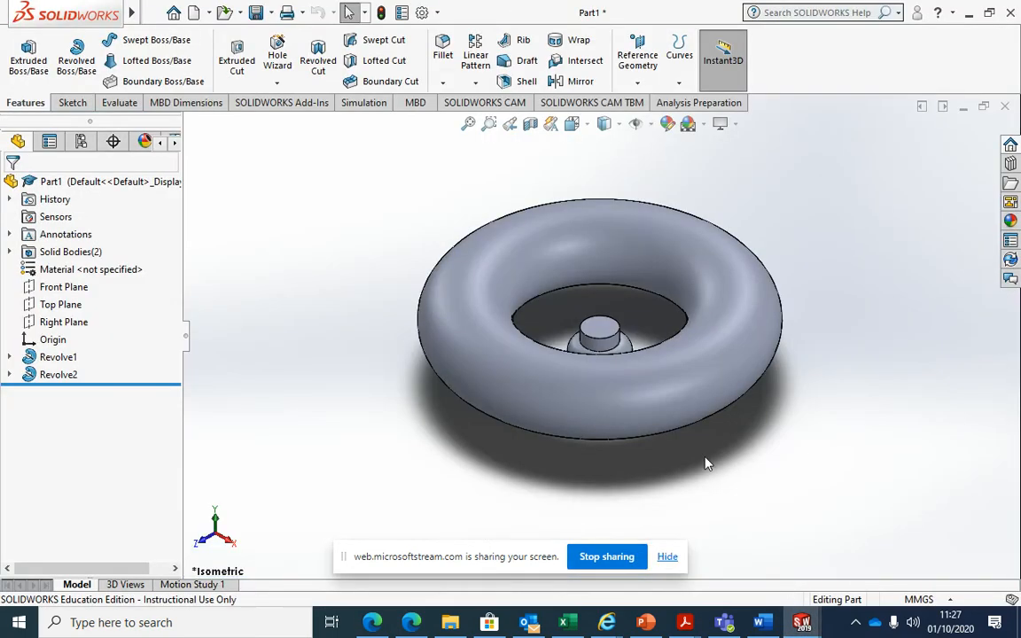
middle_click_drag(743, 349, 783, 315)
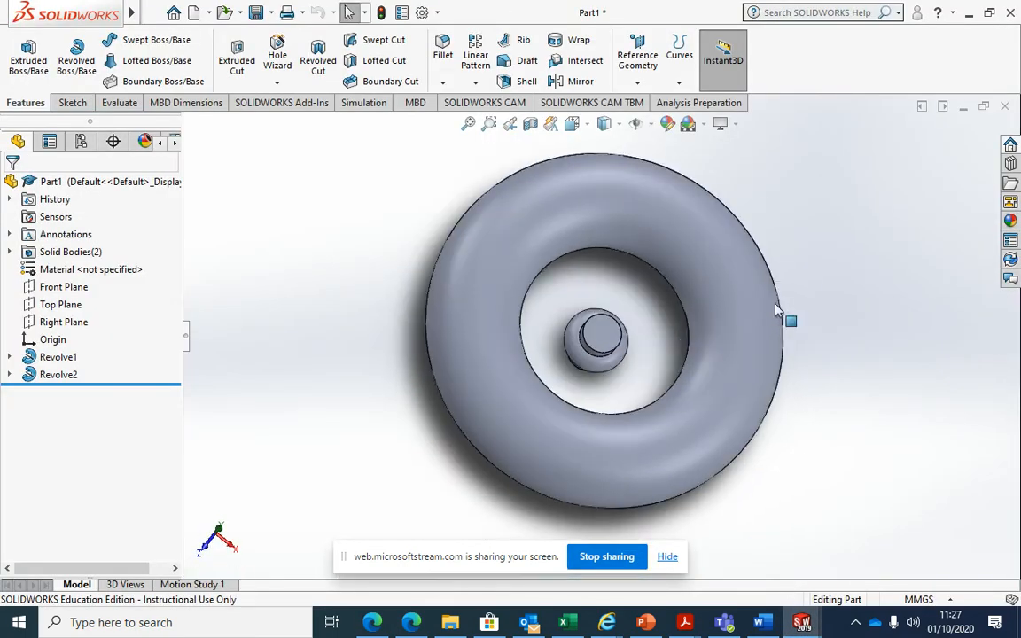
middle_click_drag(629, 373, 602, 346)
Edit the rim's sketch and set the vertical distance between the hub's base and the ellipse's lowest point to 37.5 mm
right_click(64, 373)
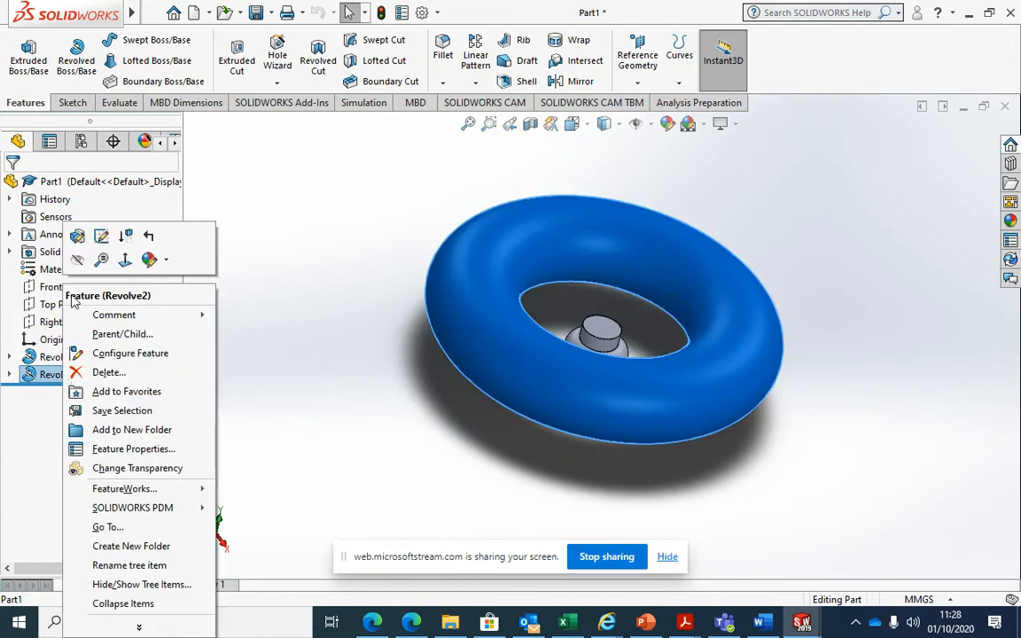
left_click(98, 238)
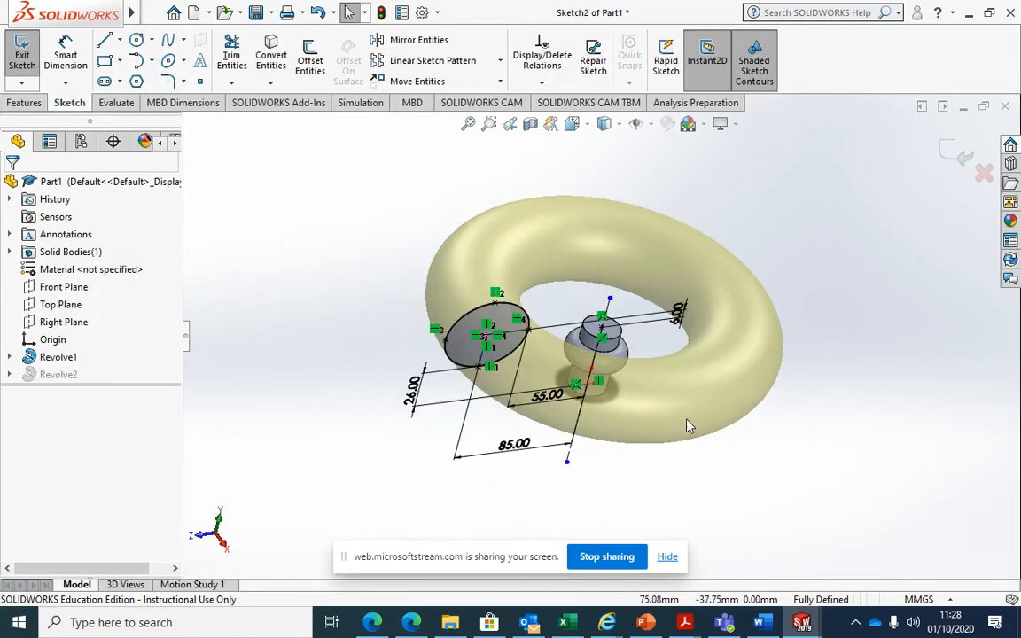
key("space")
left_click(785, 225)
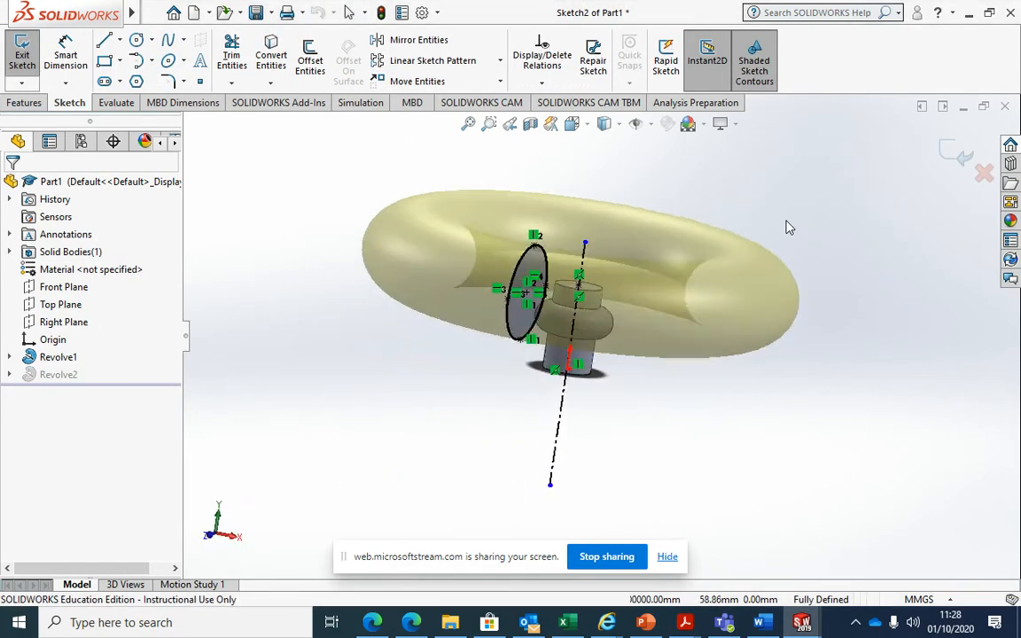
left_click(831, 223)
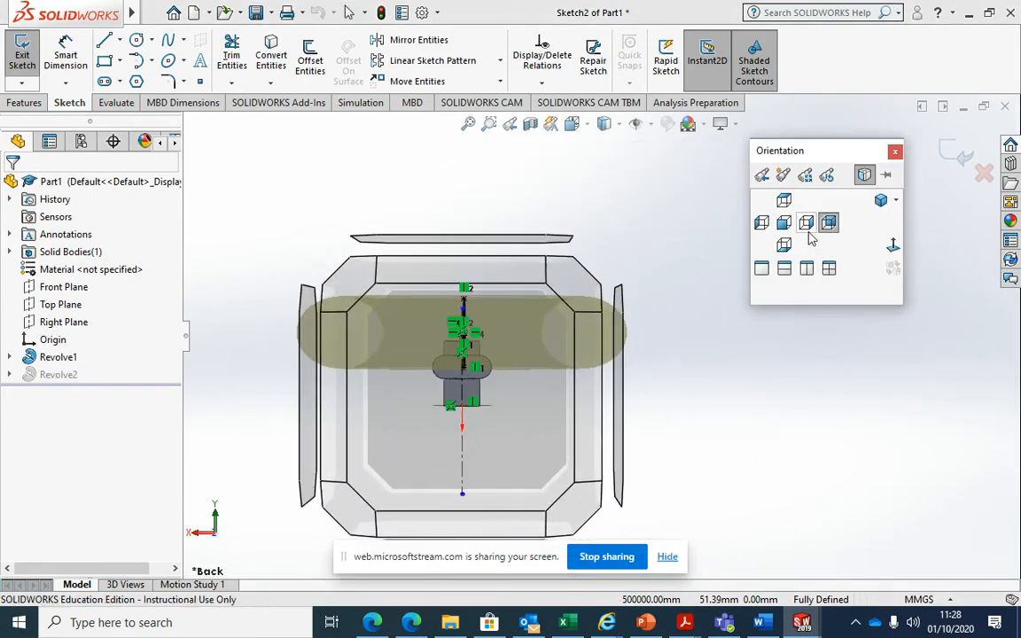
left_click(807, 224)
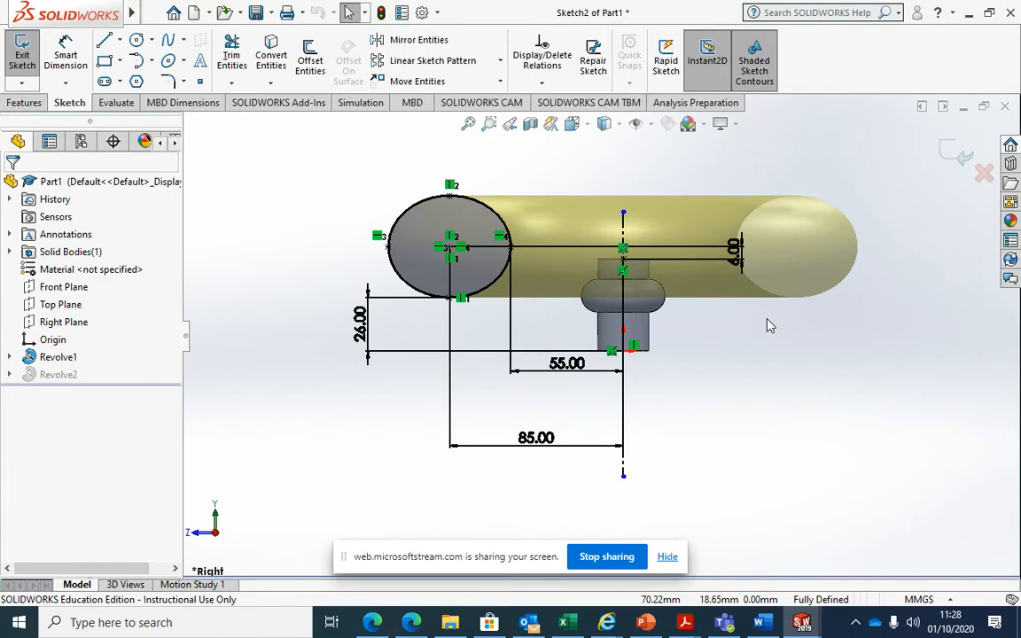
double_click(360, 324)
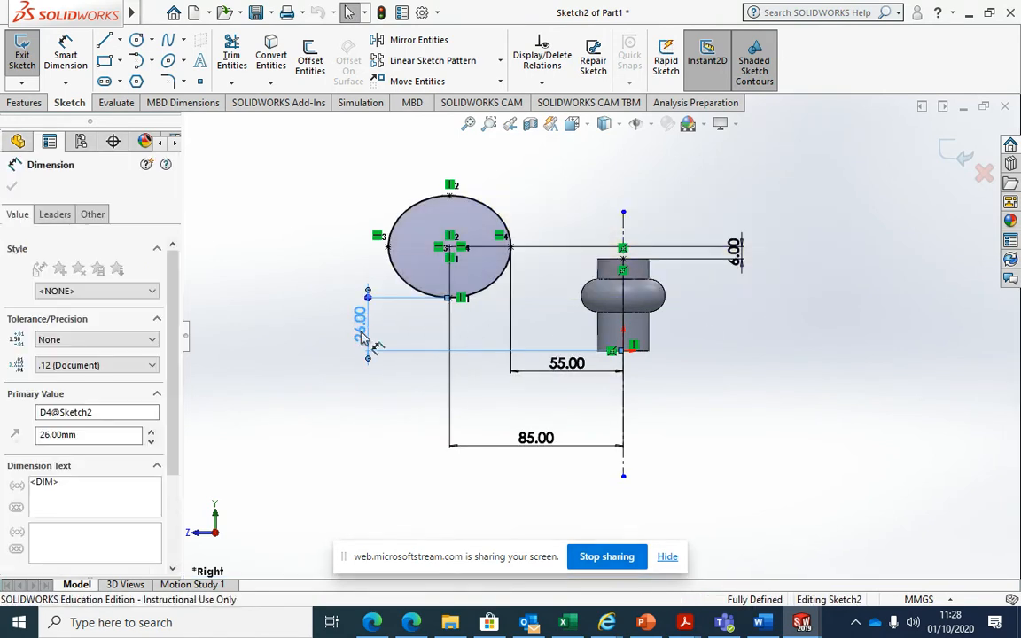
type("37.5")
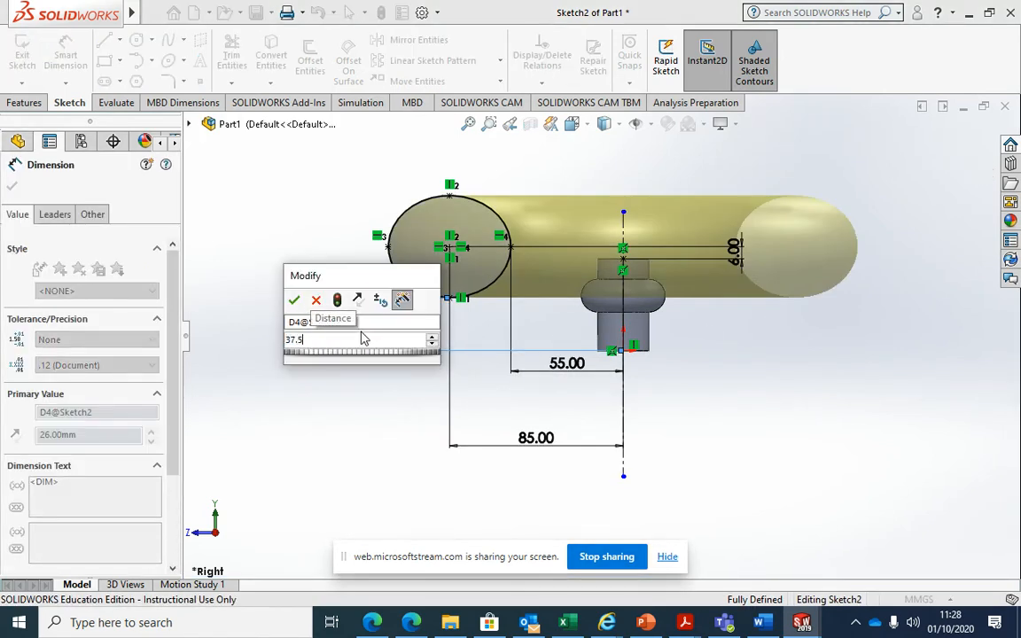
key("Return")
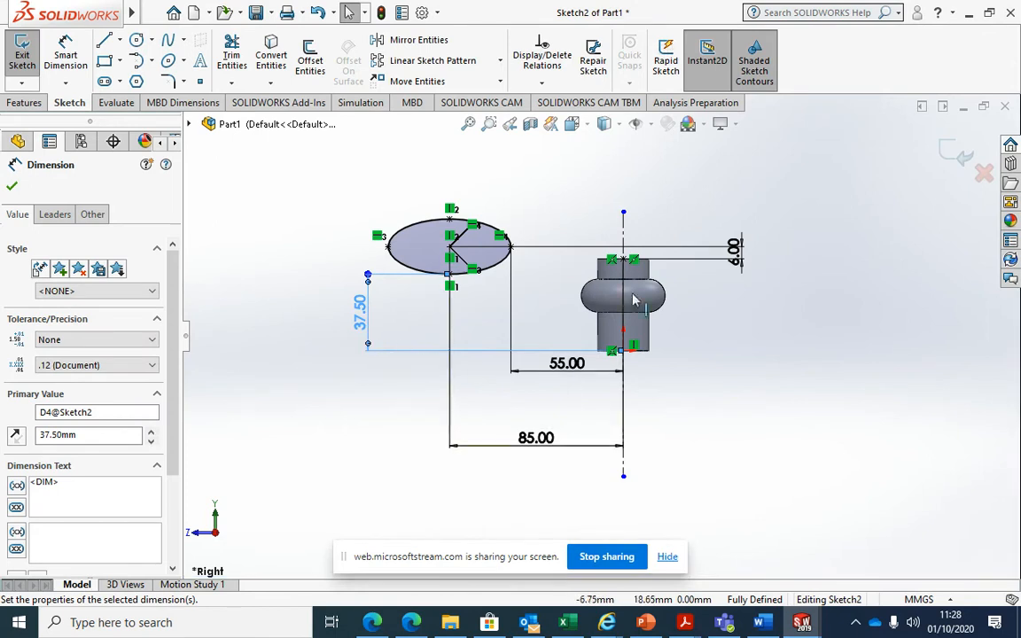
left_click(12, 186)
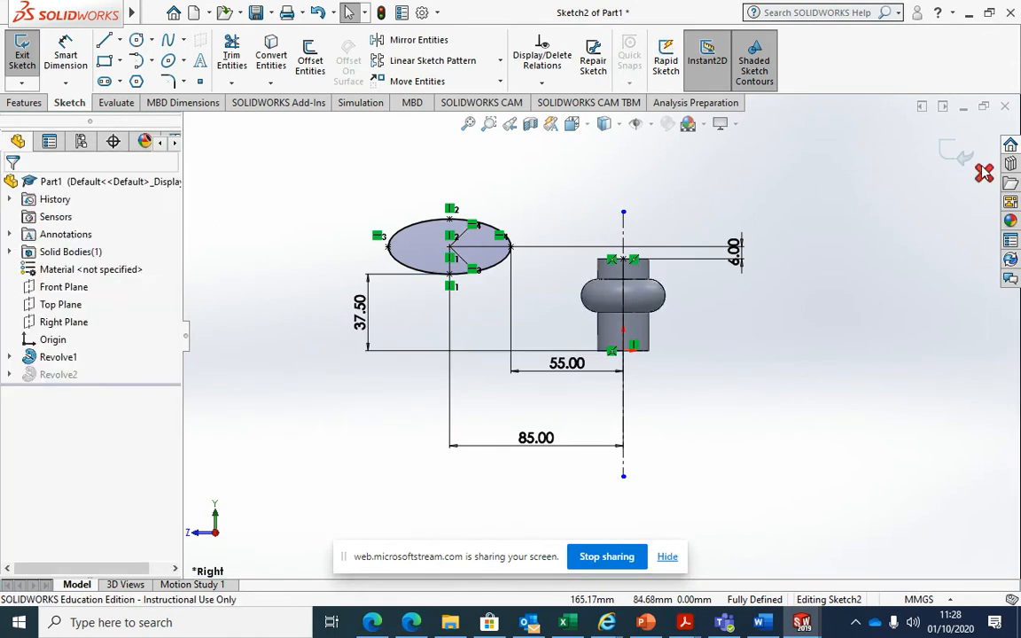
left_click(958, 153)
mouse_move(844, 239)
middle_mouse_down()
mouse_move(798, 331)
mouse_move(802, 372)
mouse_move(809, 304)
mouse_move(820, 306)
middle_mouse_up()
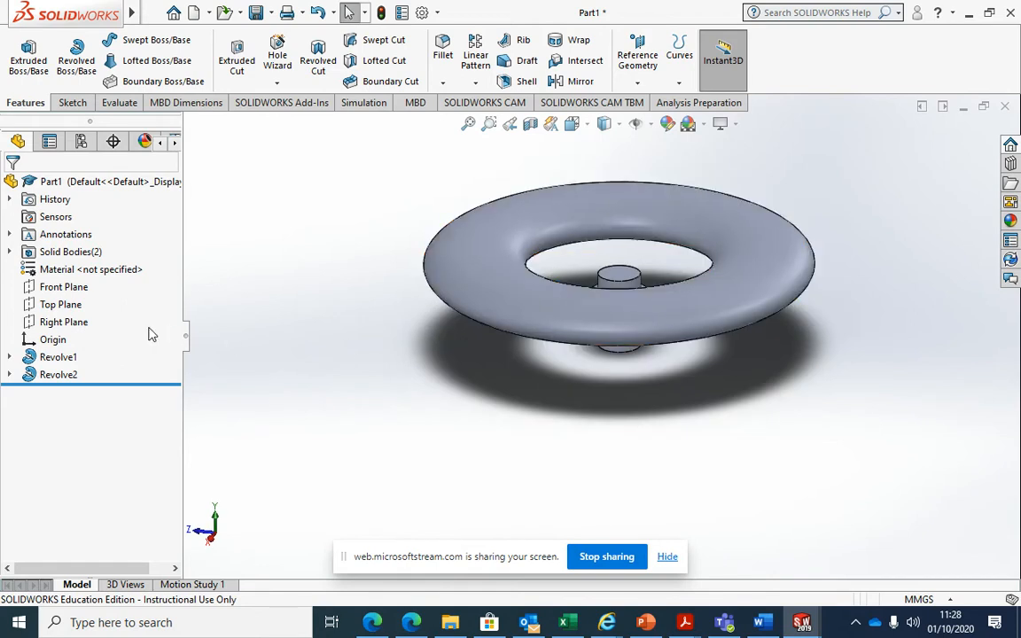
middle_click_drag(746, 402, 630, 358)
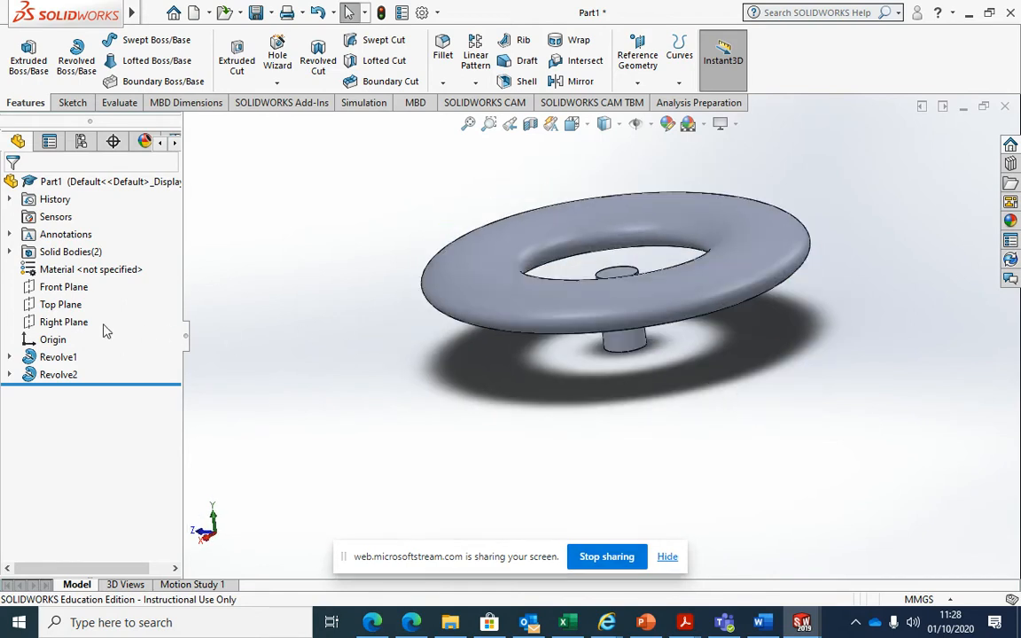
right_click(62, 375)
left_click(83, 238)
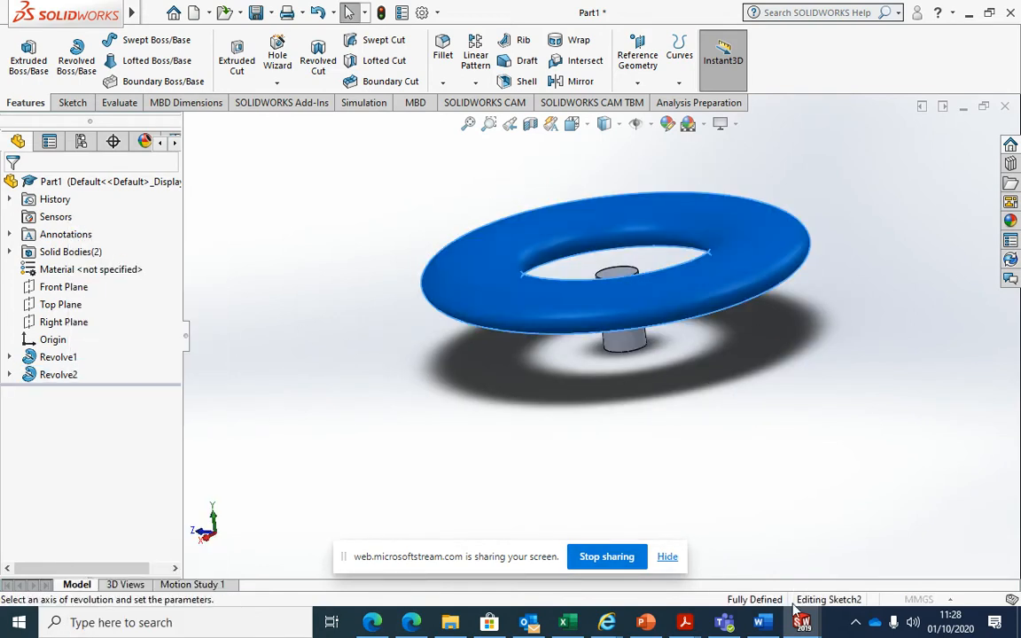
left_click(371, 625)
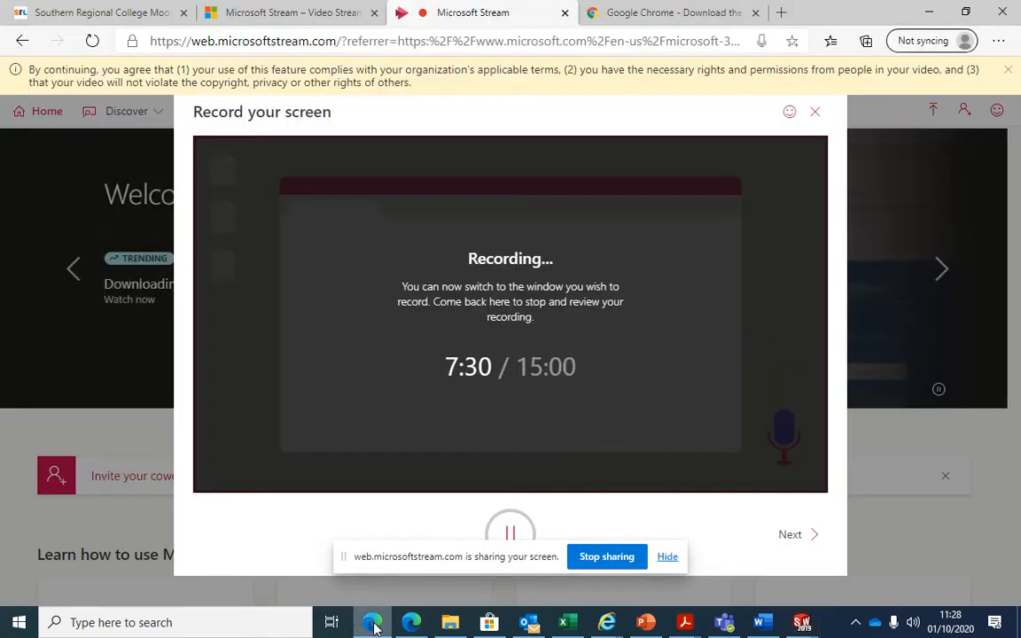
left_click(514, 529)
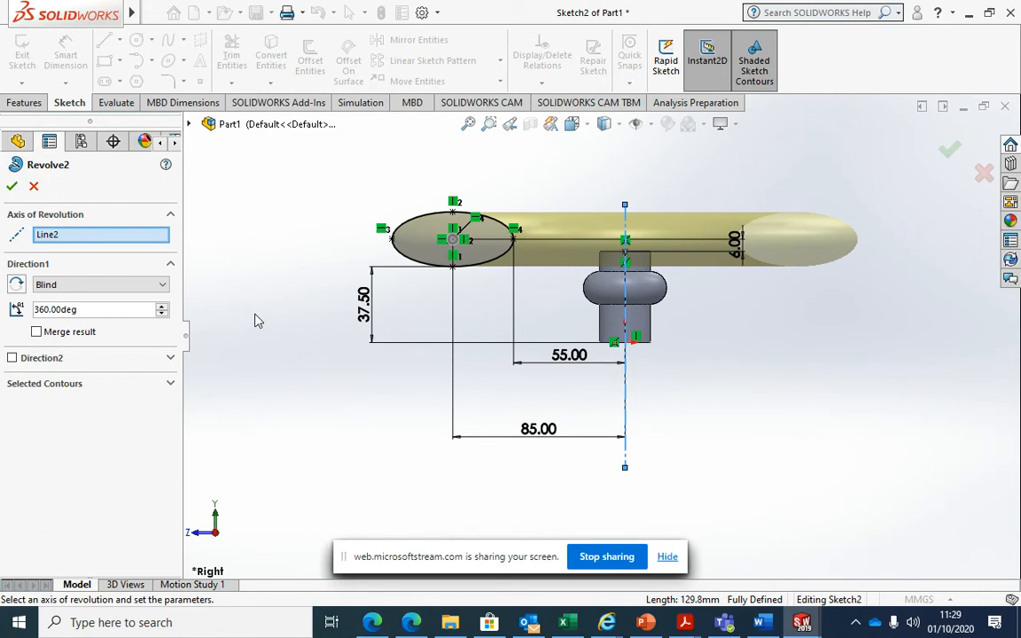
key("Return")
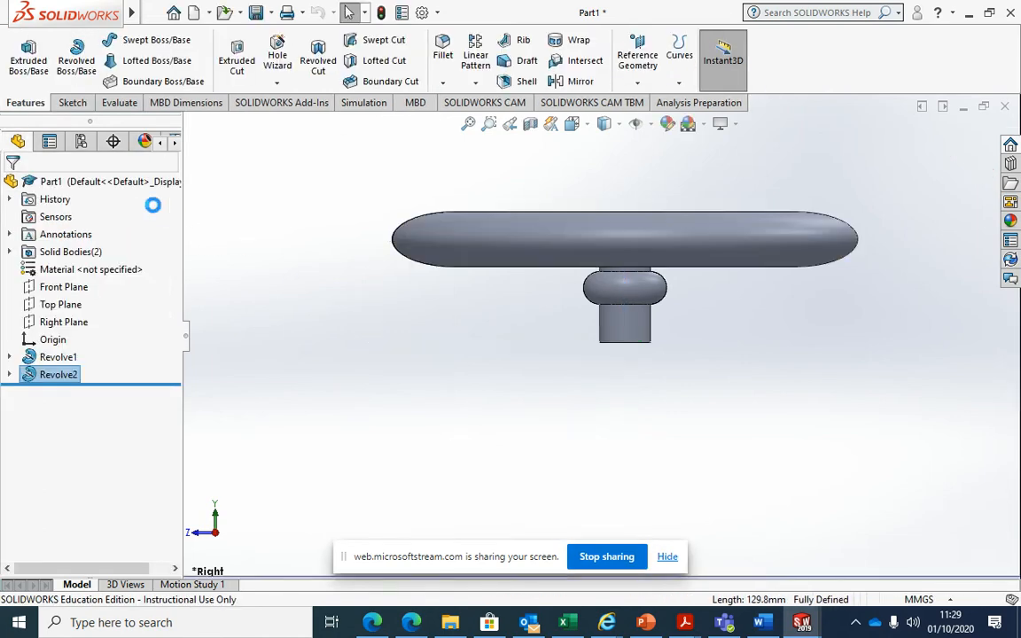
Edit the rim's sketch and set the horizontal distance between the hub's axis and the ellipse's inner point to 75 mm
right_click(55, 375)
left_click(90, 238)
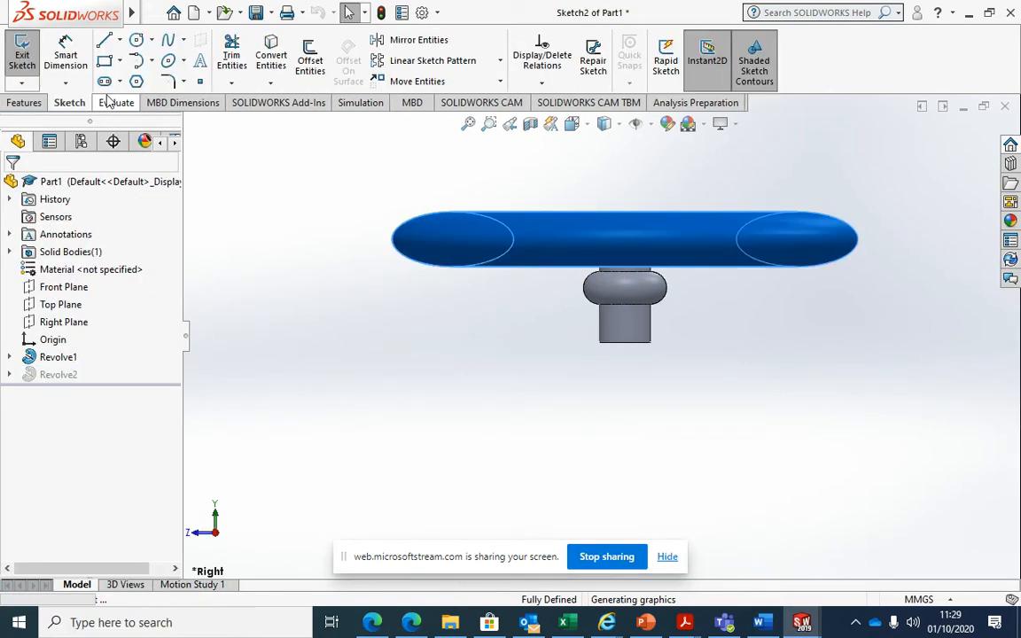
double_click(572, 362)
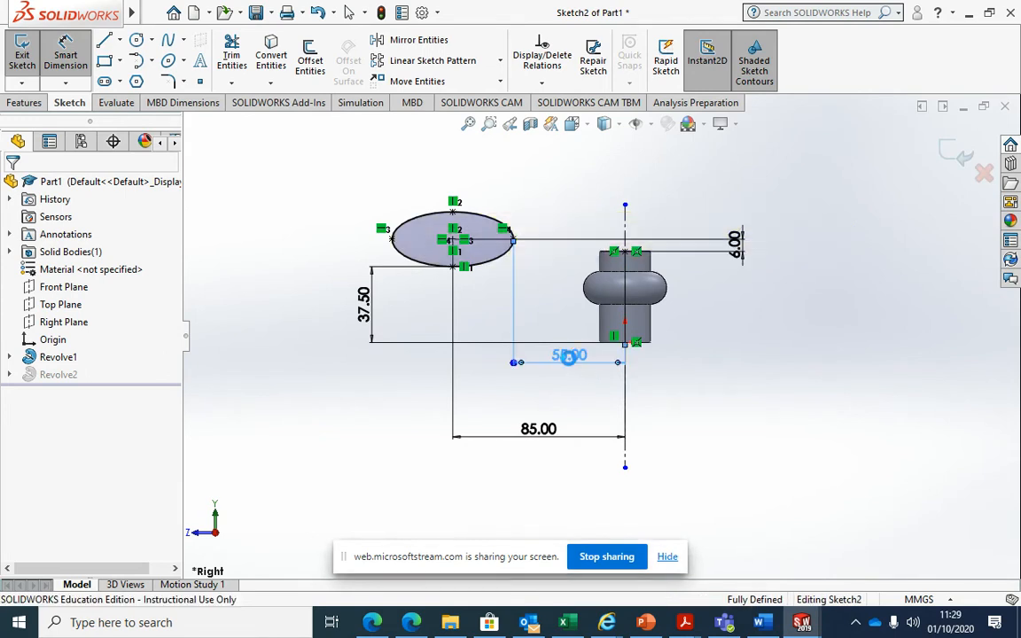
type("75")
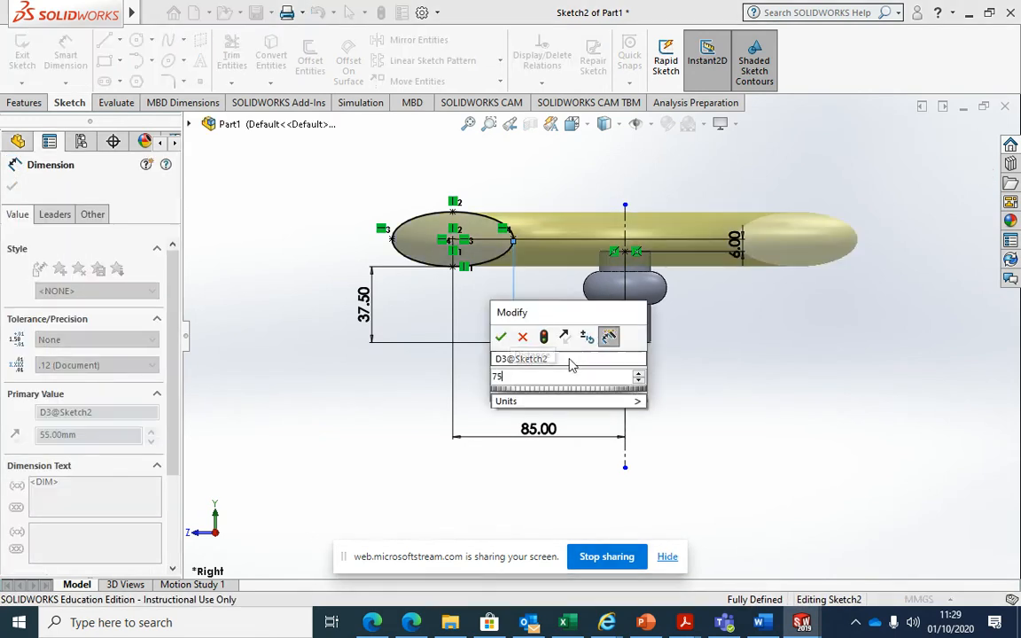
left_click(501, 337)
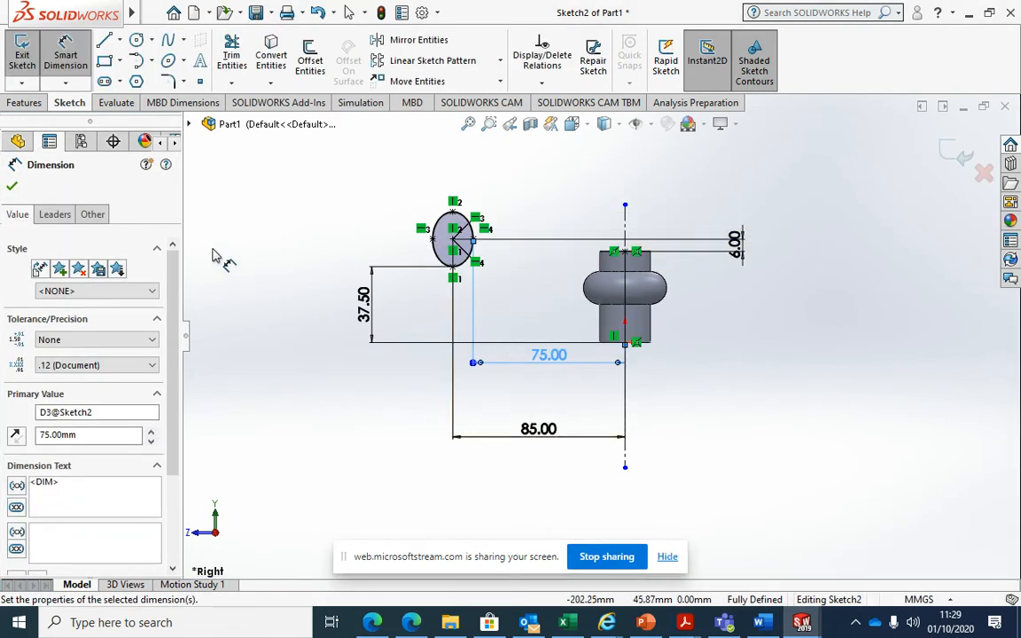
left_click(12, 187)
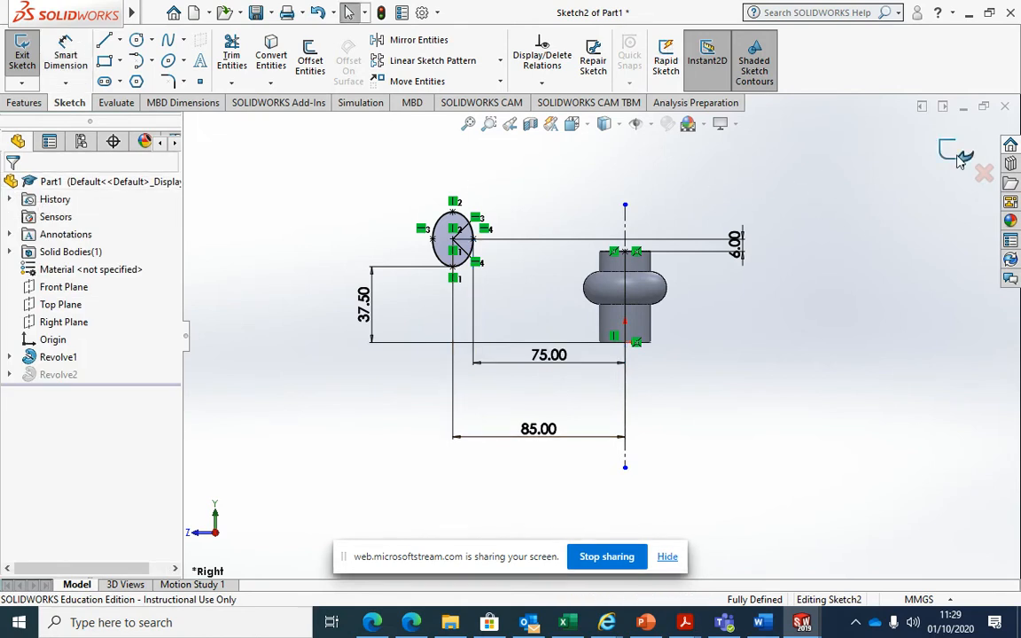
mouse_move(825, 347)
middle_mouse_down()
mouse_move(814, 315)
mouse_move(821, 395)
mouse_move(679, 446)
mouse_move(552, 338)
mouse_move(700, 406)
mouse_move(799, 276)
mouse_move(588, 309)
mouse_move(603, 434)
mouse_move(714, 344)
mouse_move(816, 338)
mouse_move(776, 510)
middle_mouse_up()
middle_click_drag(568, 253, 618, 414)
key("space")
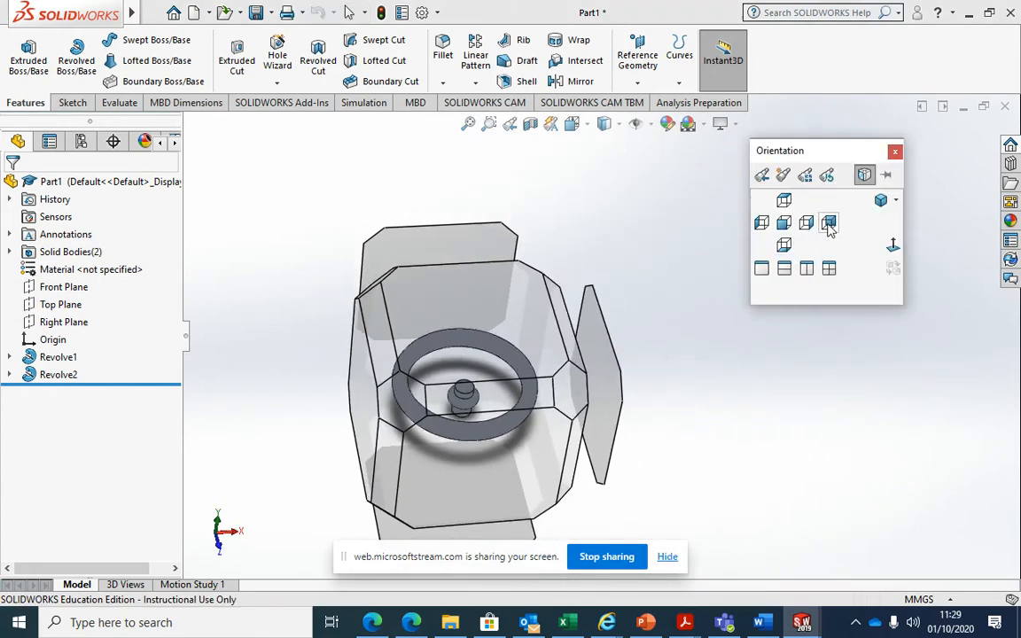
left_click(884, 200)
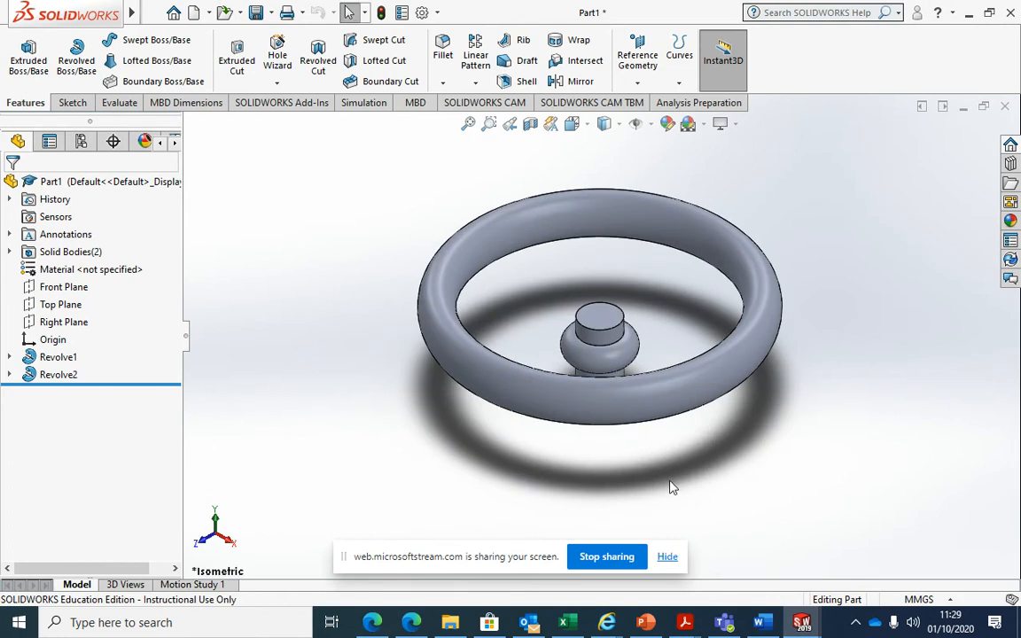
left_click(374, 624)
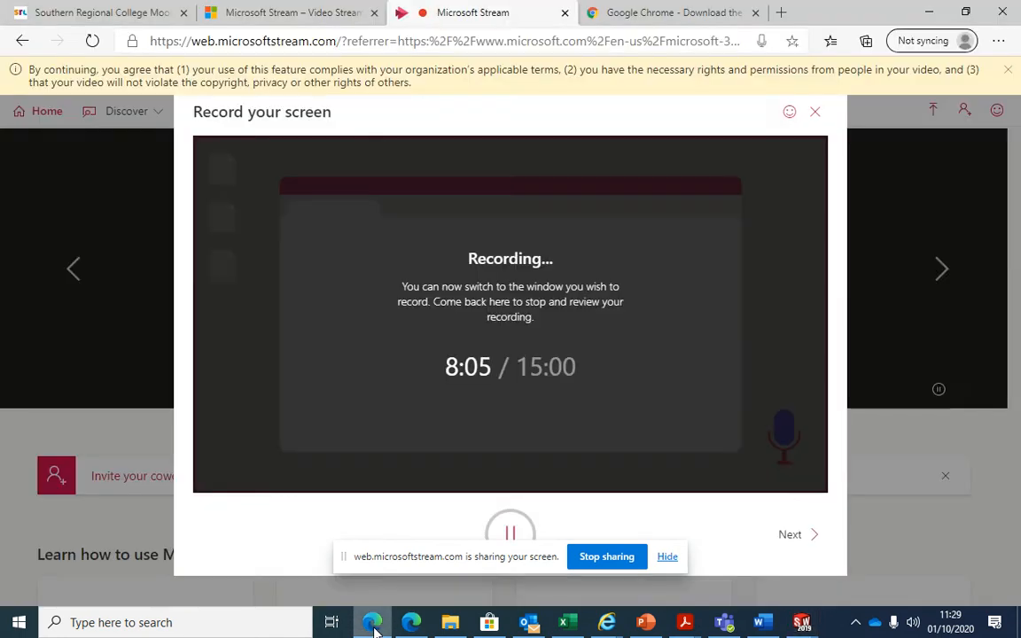
left_click(526, 531)
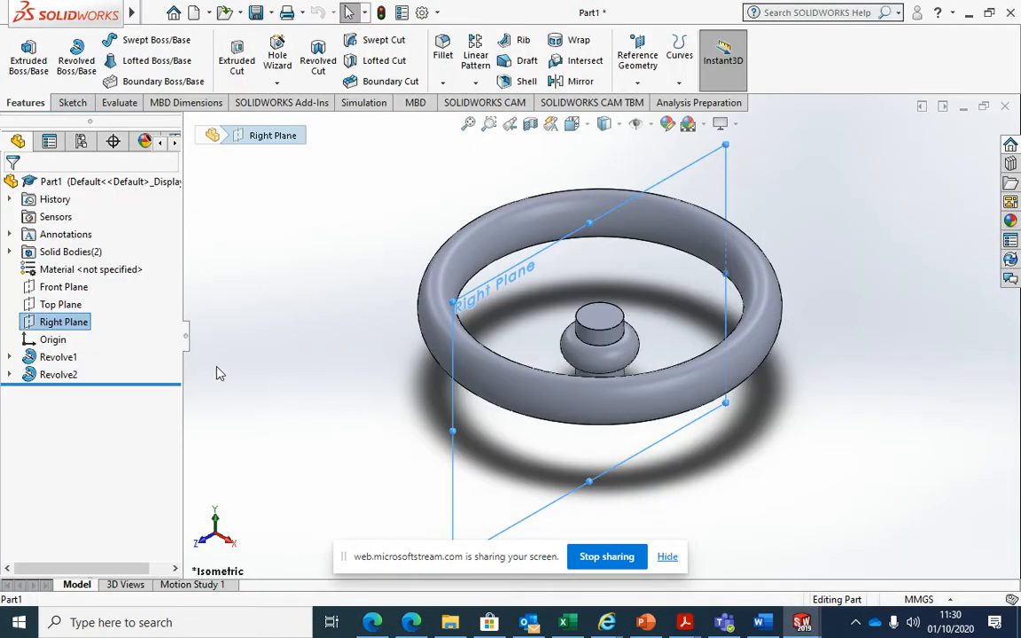
Sketch a three-point spline about 99 mm long on the Right Plane, from the hub's axis at the bulge out into the rim
left_click(64, 322)
key("Escape")
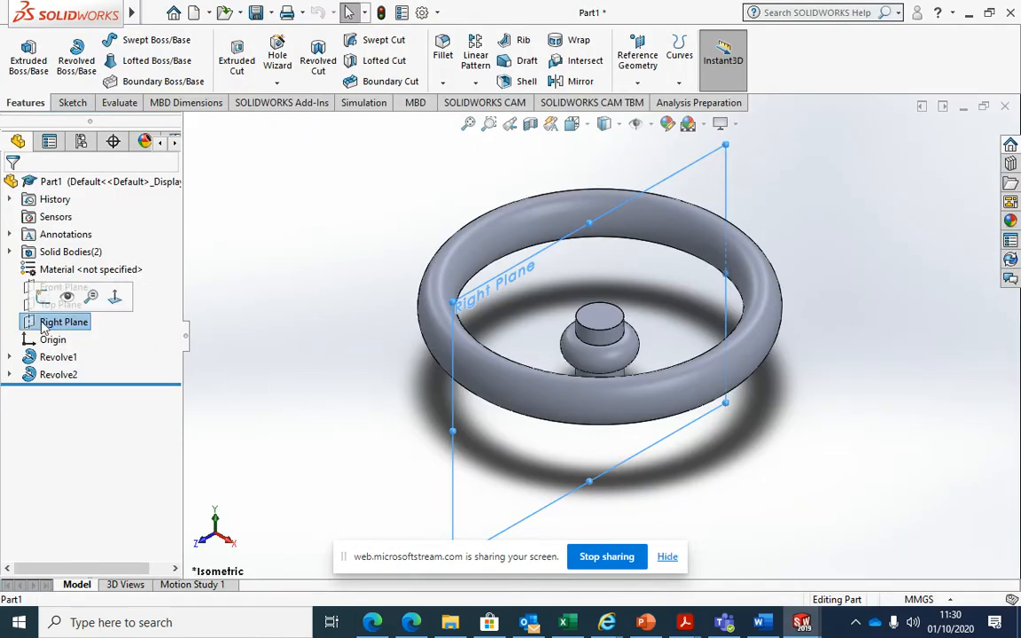
left_click(114, 296)
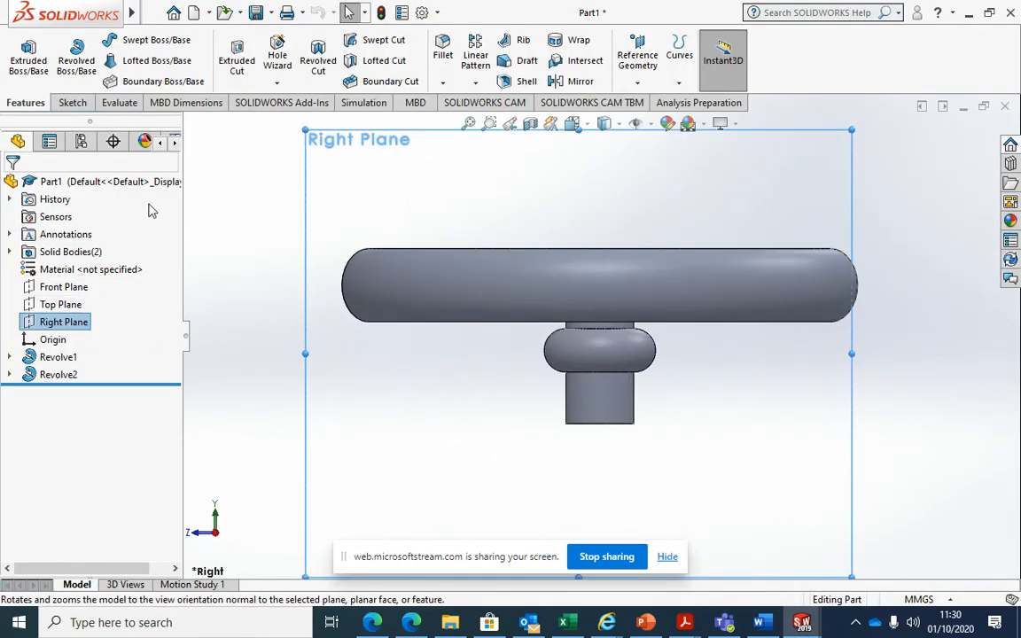
left_click(74, 105)
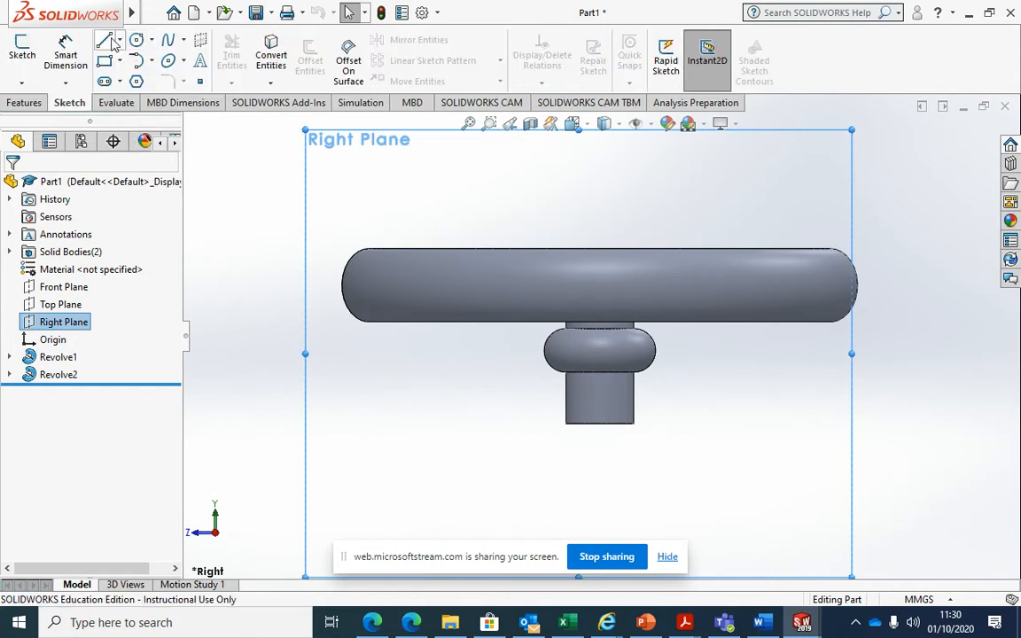
left_click(169, 41)
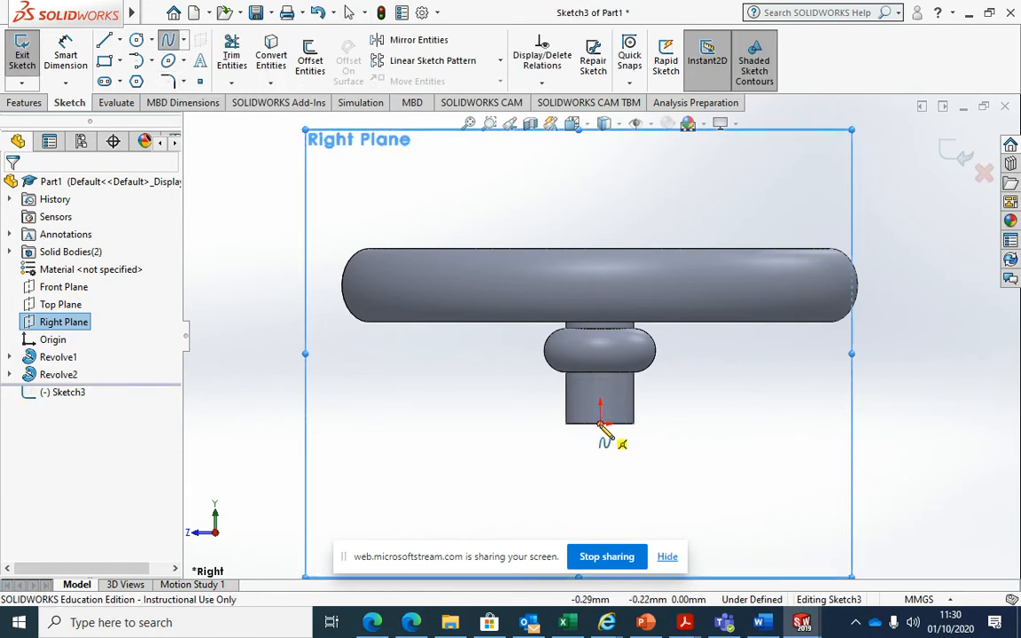
left_click(600, 354)
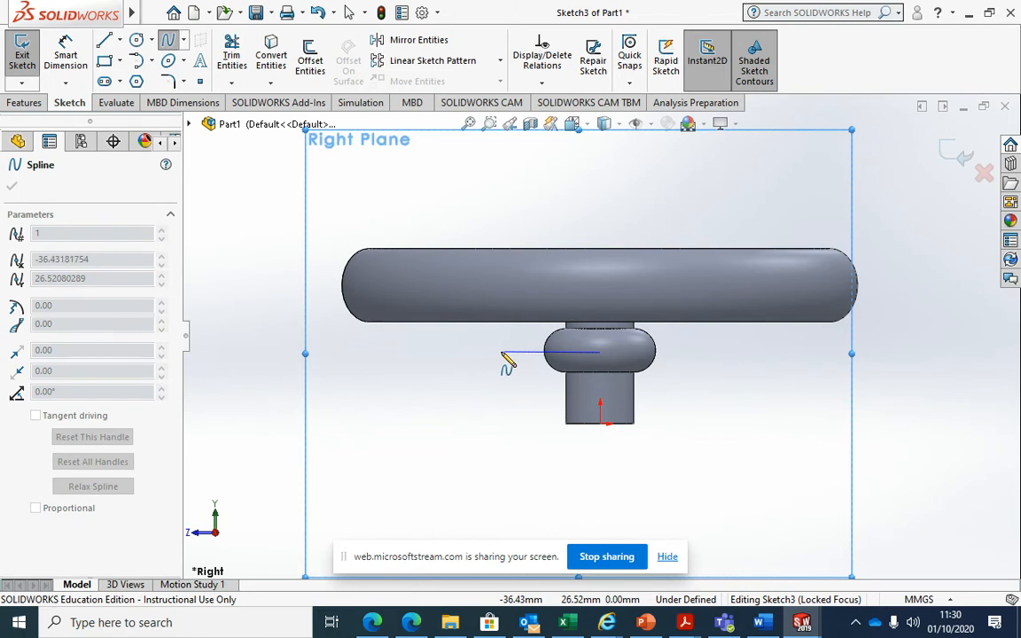
left_click(501, 353)
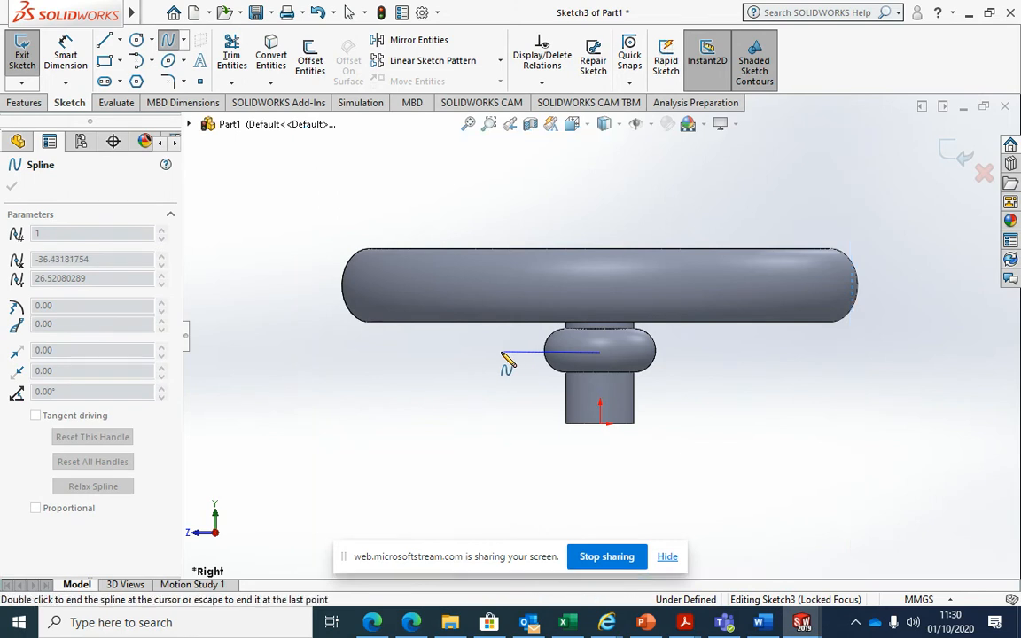
left_click(349, 283)
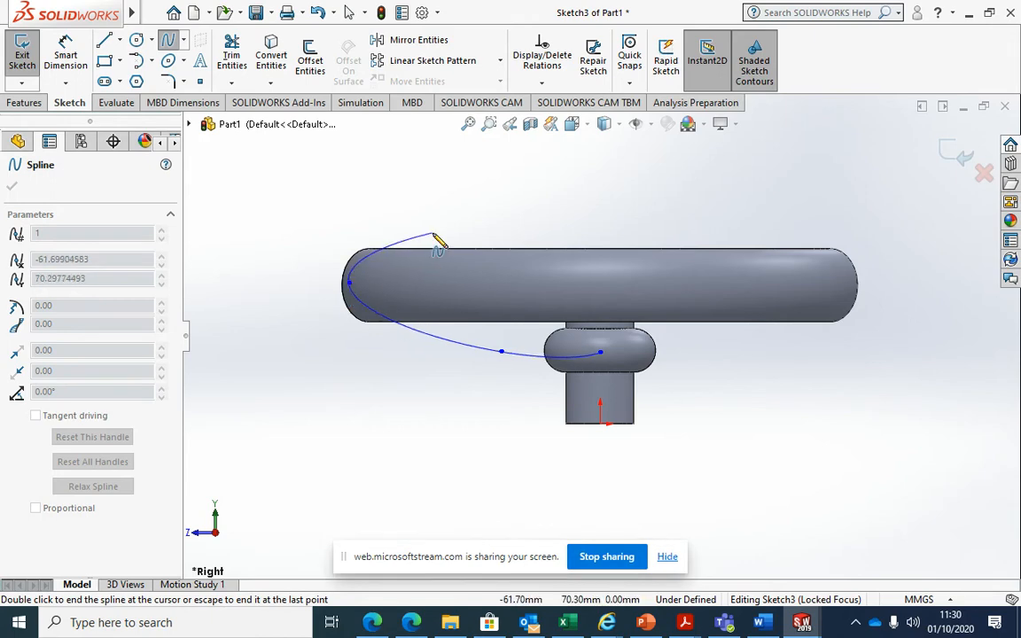
key("Escape")
left_click(181, 13)
mouse_move(153, 12)
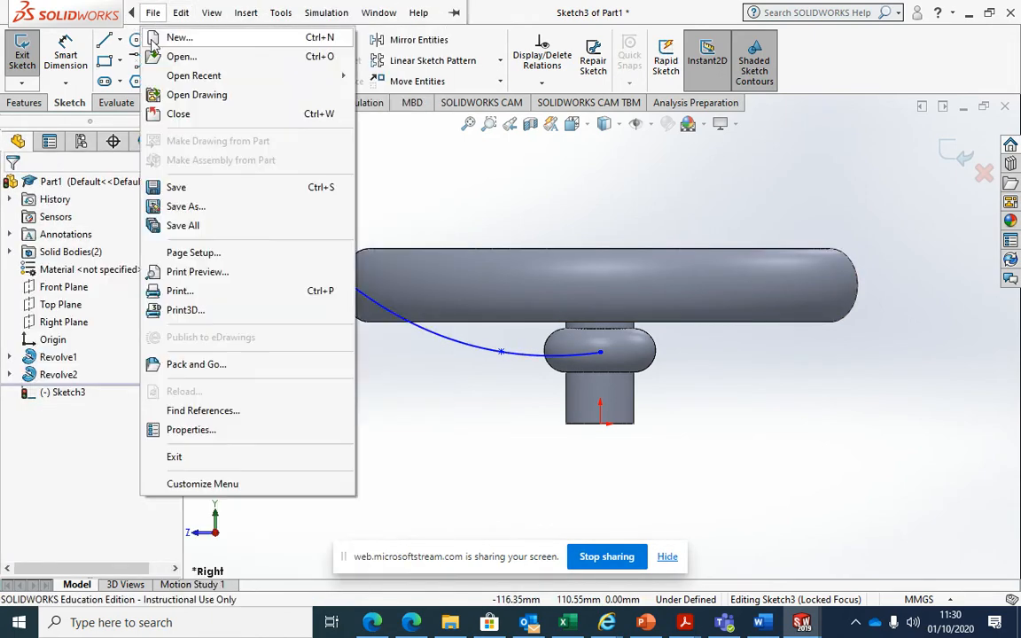
left_click(410, 189)
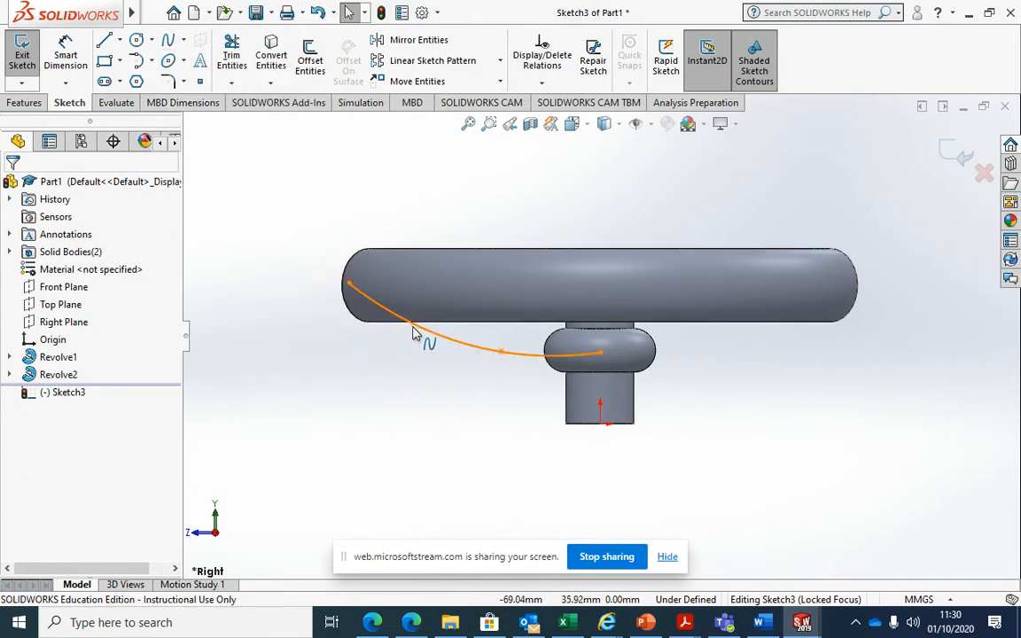
Reshape the spline into an S-curve between hub and rim by adjusting the tangent handles at its middle and rim-end points
mouse_move(415, 321)
left_mouse_down()
mouse_move(435, 308)
mouse_move(417, 327)
left_mouse_up()
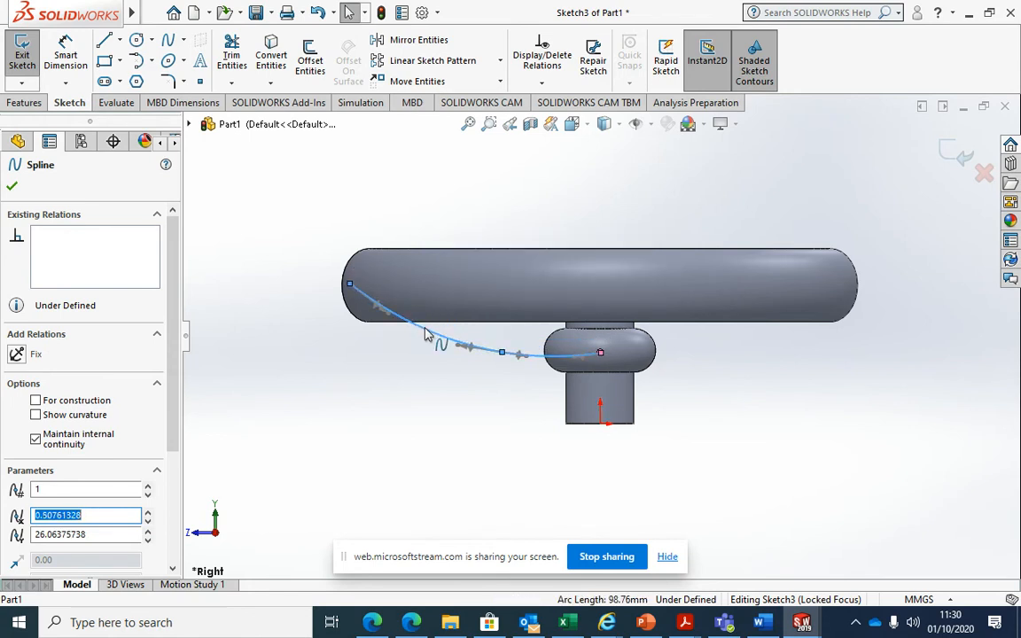
left_click(427, 329)
left_click(495, 351)
left_click_drag(462, 354, 470, 374)
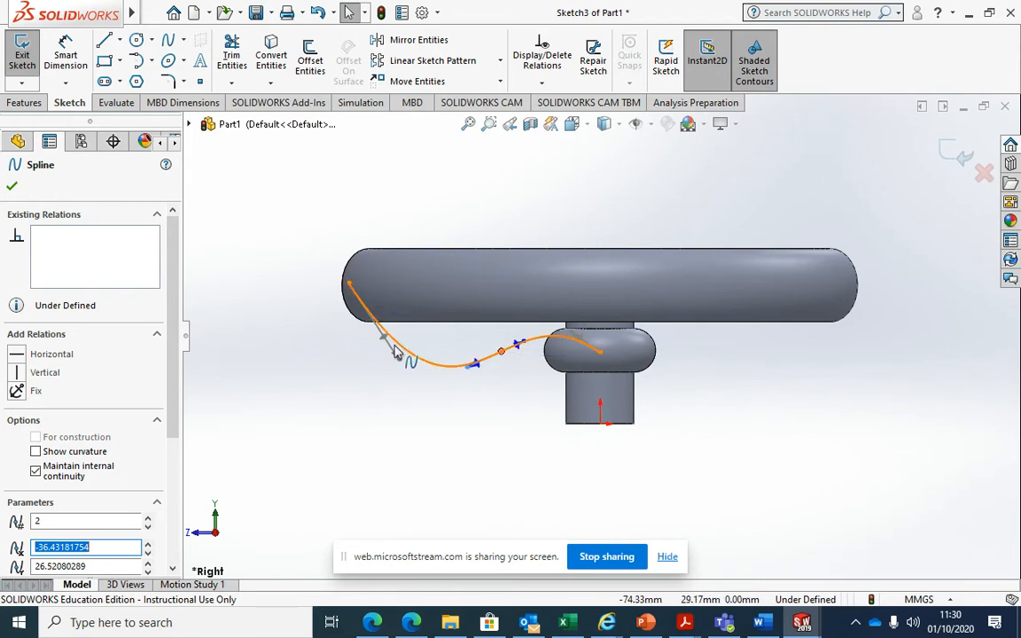
left_click_drag(399, 342, 514, 349)
left_click(430, 328)
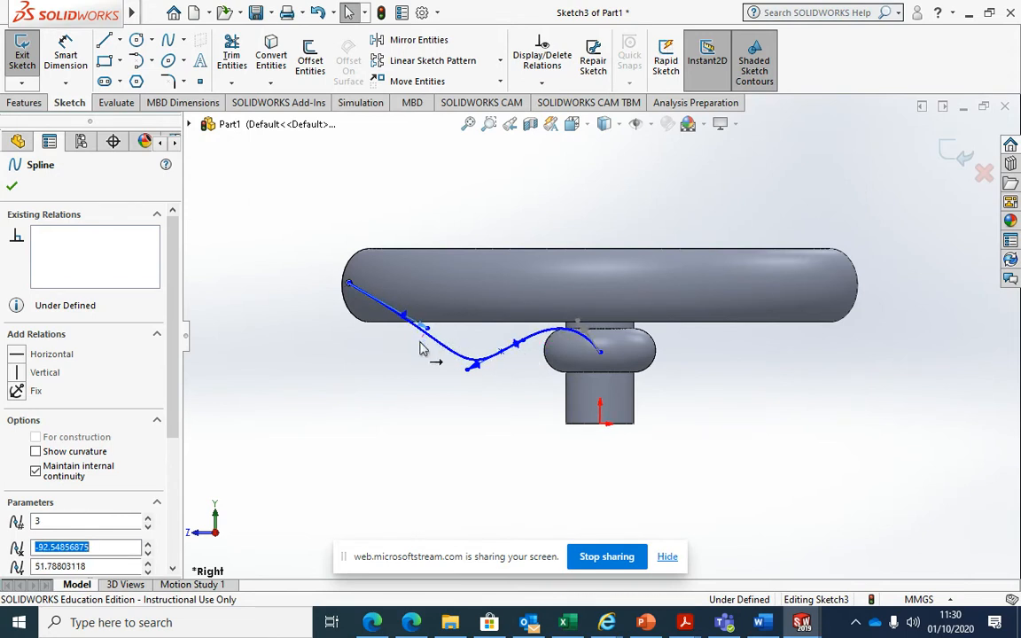
left_click(470, 365)
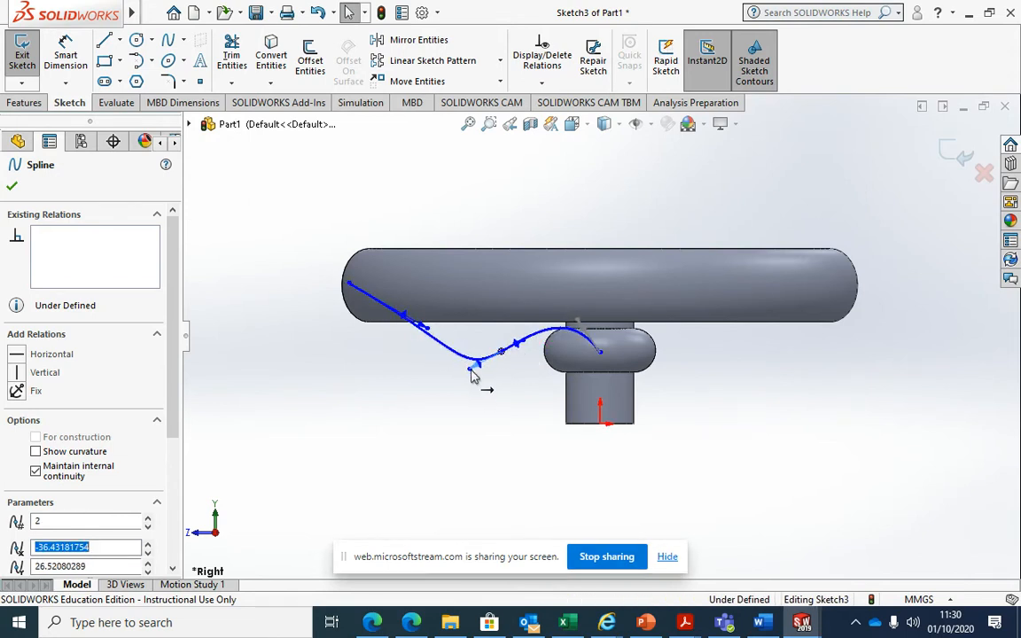
left_click(429, 333)
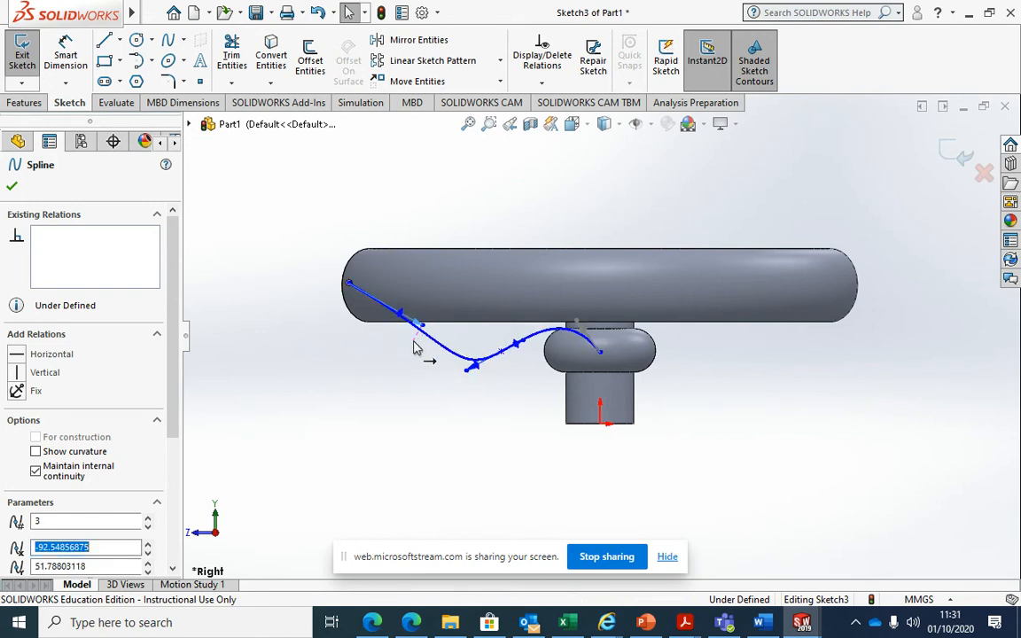
left_click_drag(411, 319, 412, 304)
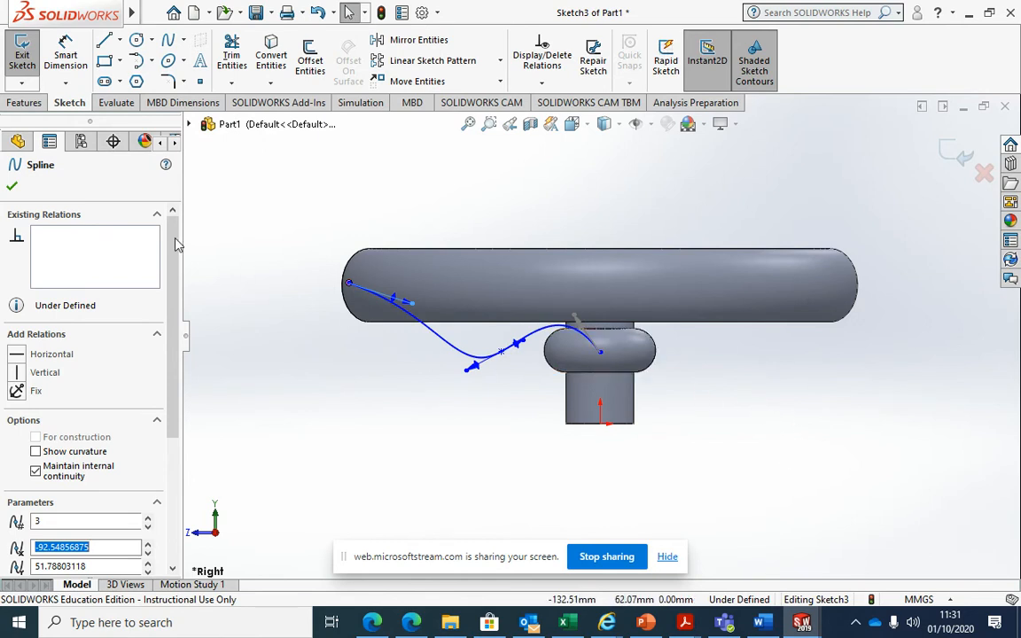
left_click(12, 188)
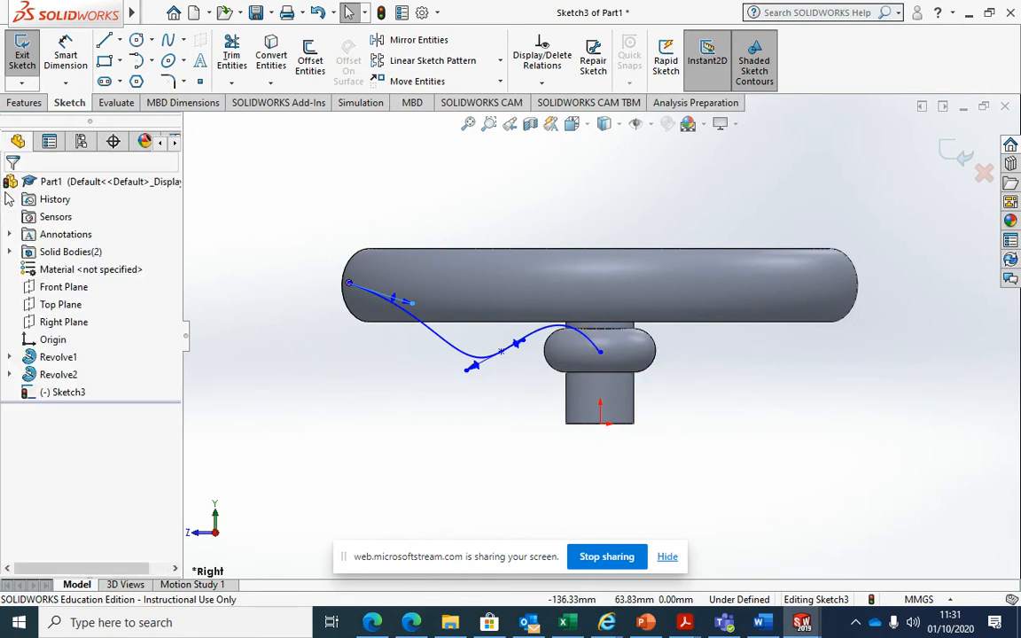
Examine the spline's hub end point against the Top and Front planes to judge the orientation of the sweep profile
left_click(354, 568)
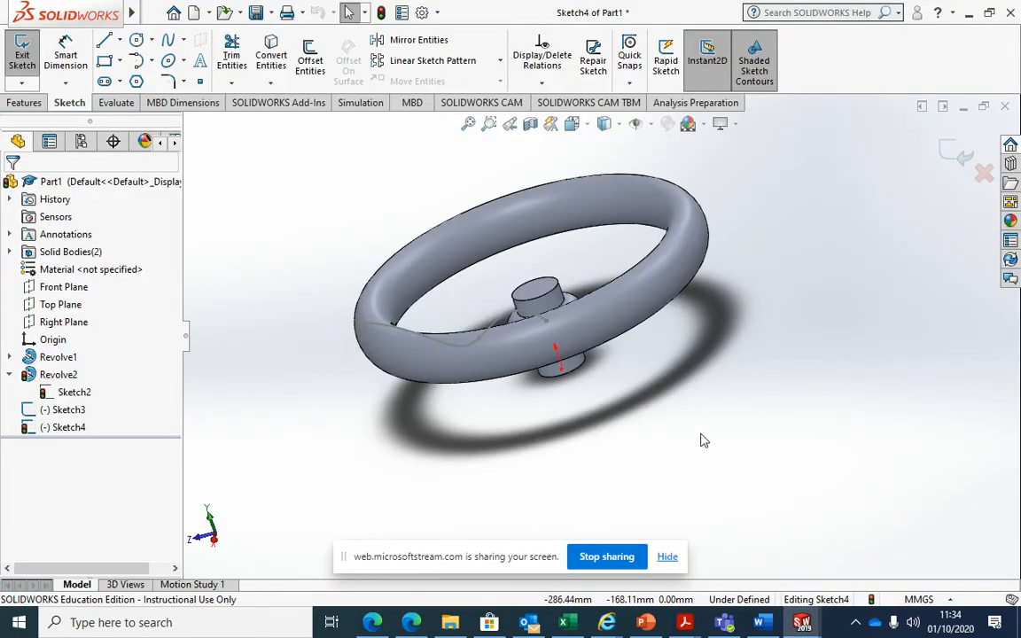
scroll(586, 334, "up", 1)
scroll(586, 334, "down", 3)
middle_click_drag(629, 322, 734, 321)
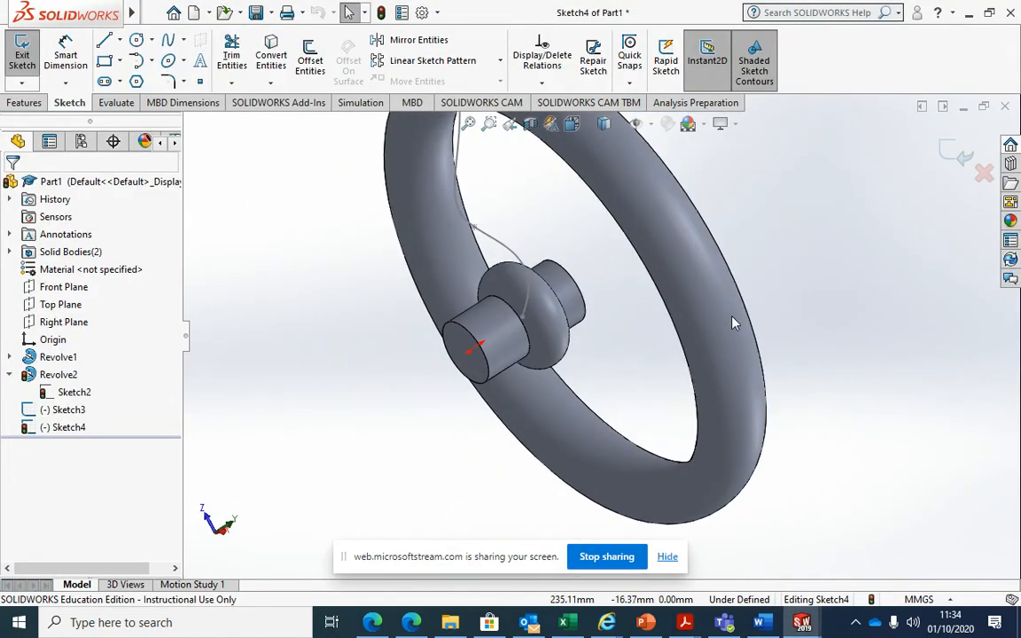
key("space")
left_click(881, 202)
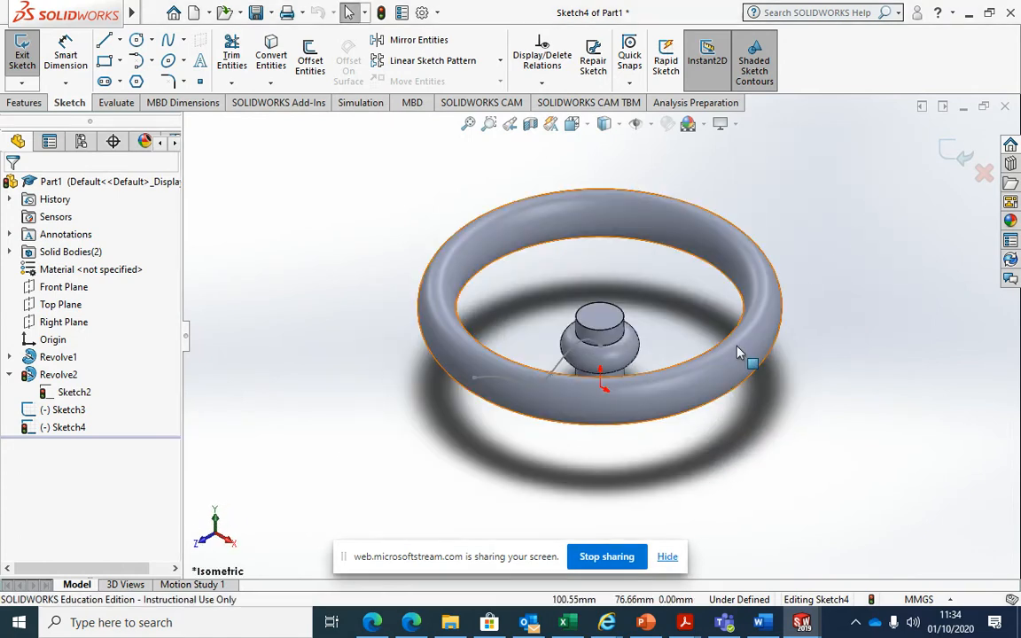
left_click(601, 349)
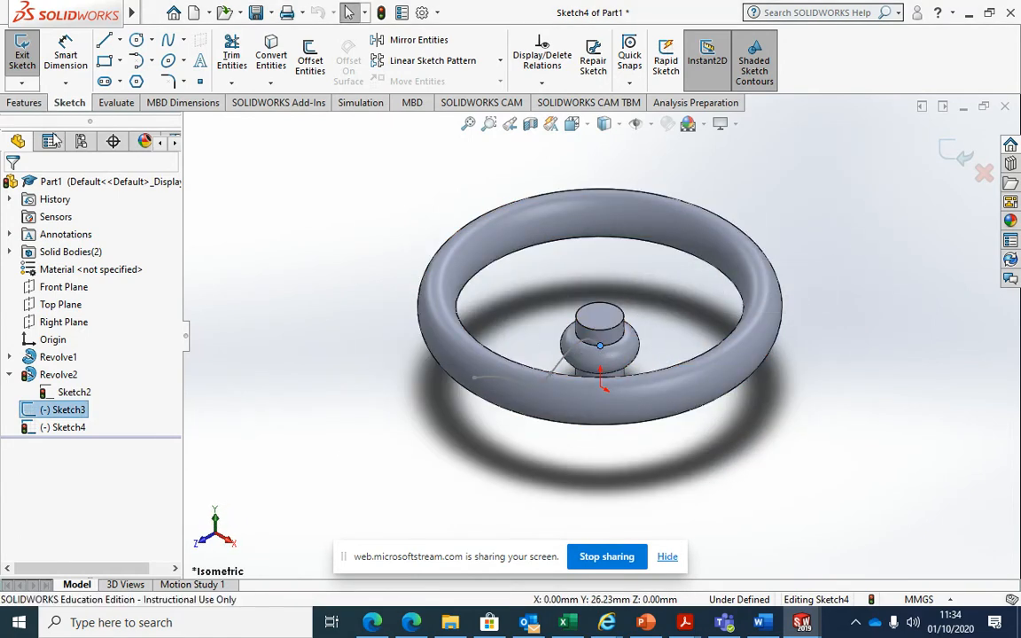
left_click(61, 310)
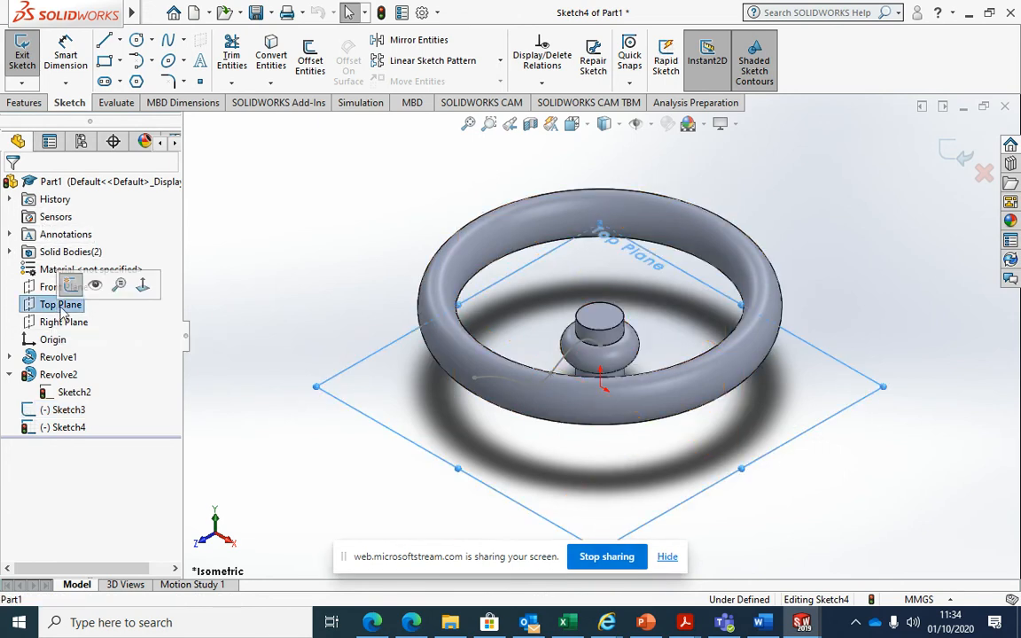
left_click(608, 355)
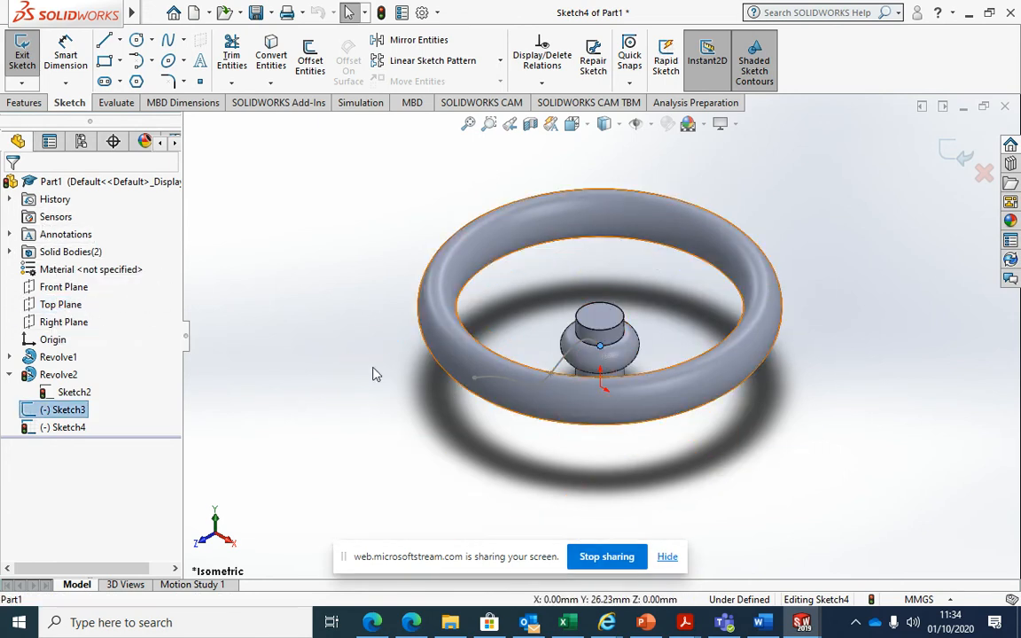
left_click(70, 290)
mouse_move(729, 298)
middle_mouse_down()
mouse_move(643, 365)
mouse_move(531, 476)
mouse_move(560, 558)
mouse_move(561, 486)
middle_mouse_up()
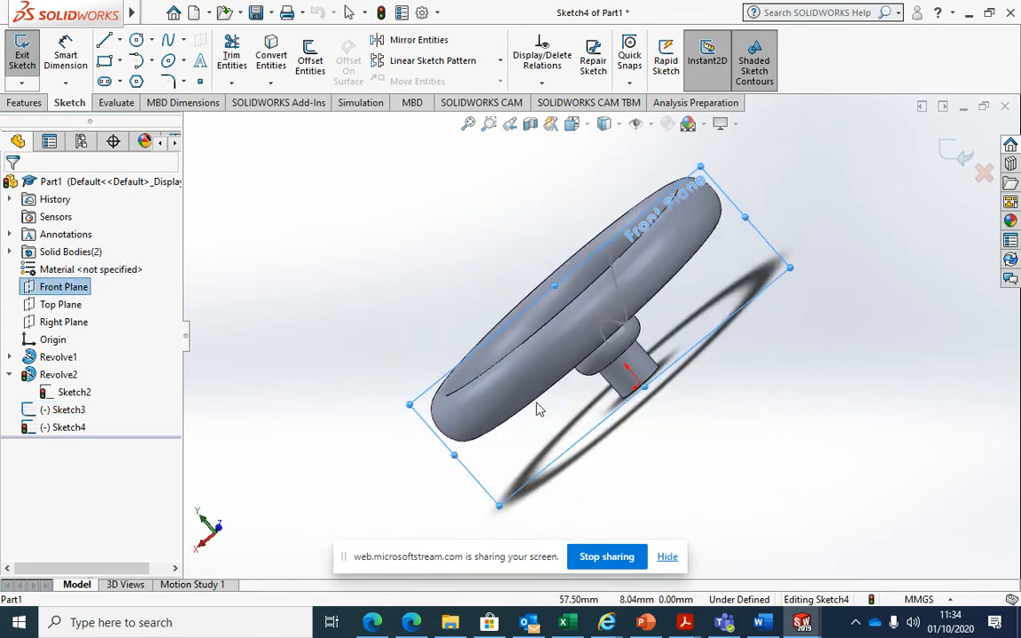
Sketch a circle centred on the spline's hub end point and set its diameter to 12 mm
left_click(137, 42)
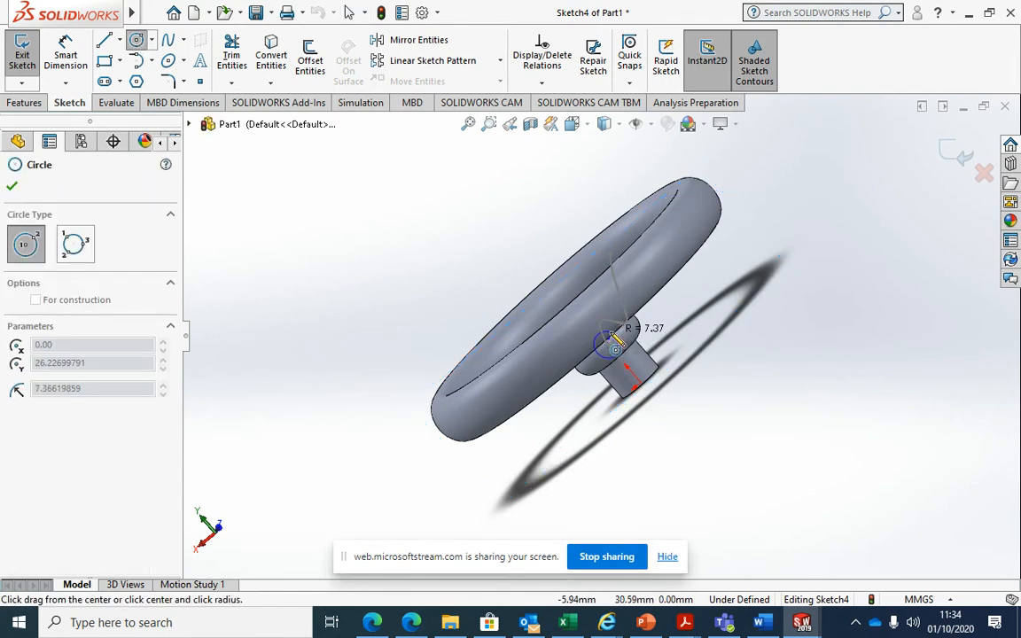
left_click(618, 336)
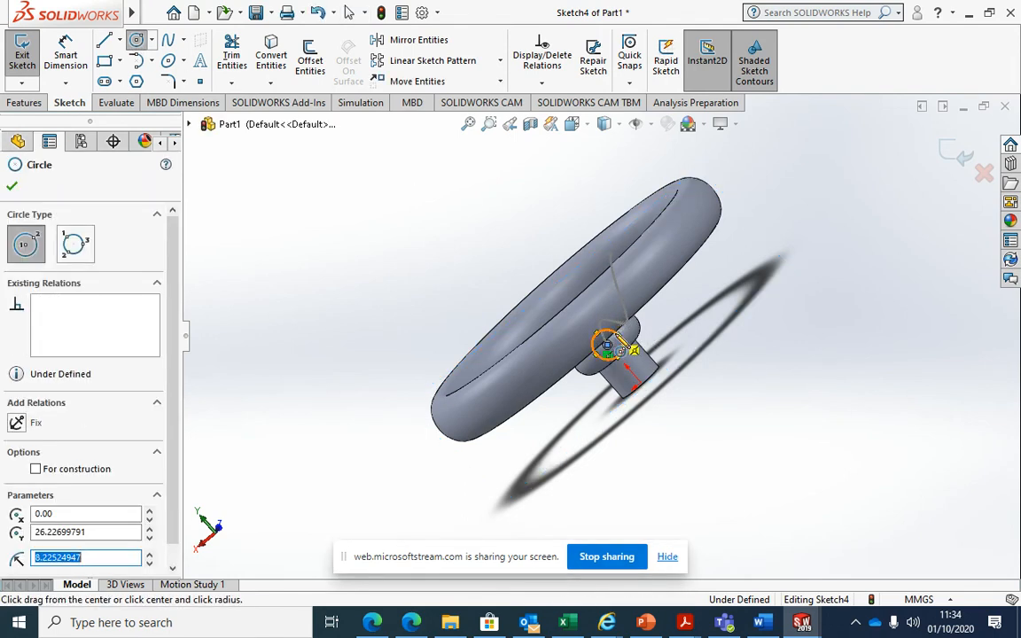
left_click(78, 58)
left_click(624, 354)
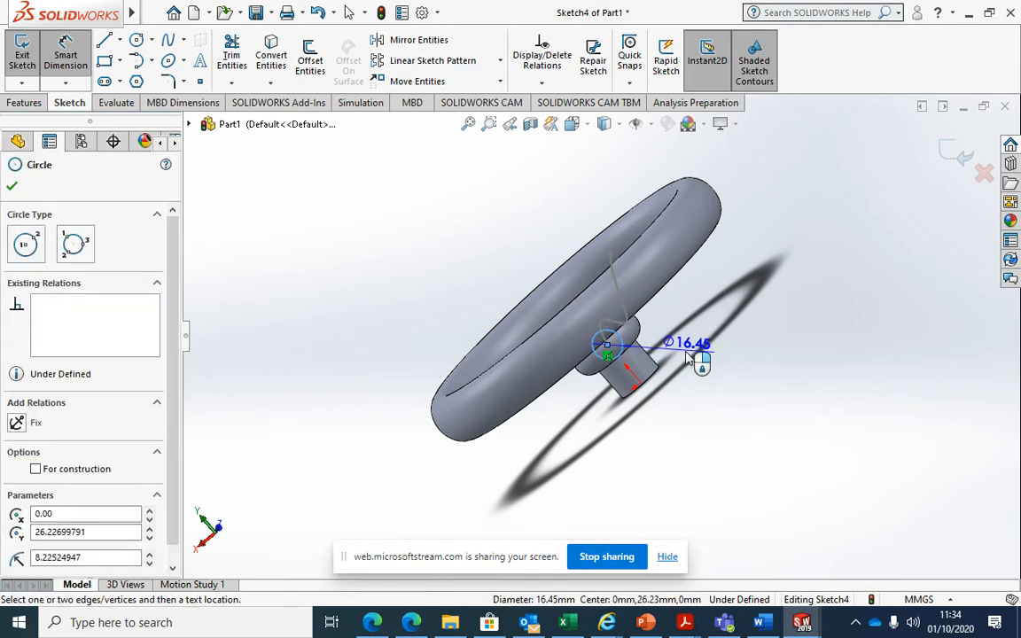
left_click(683, 355)
type("21")
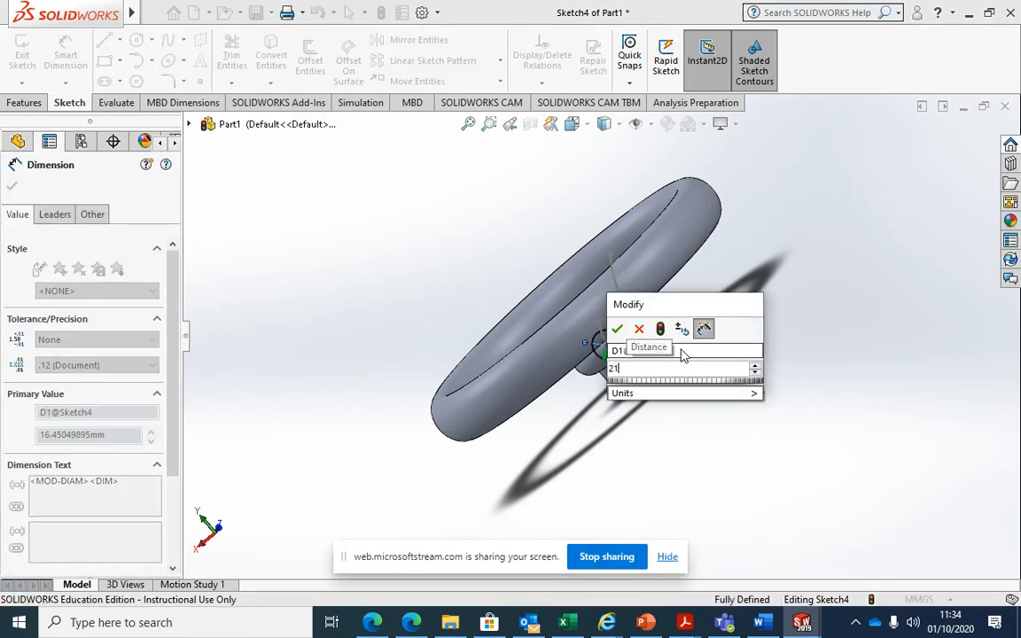
key("BackSpace")
key("BackSpace")
type("12")
key("Return")
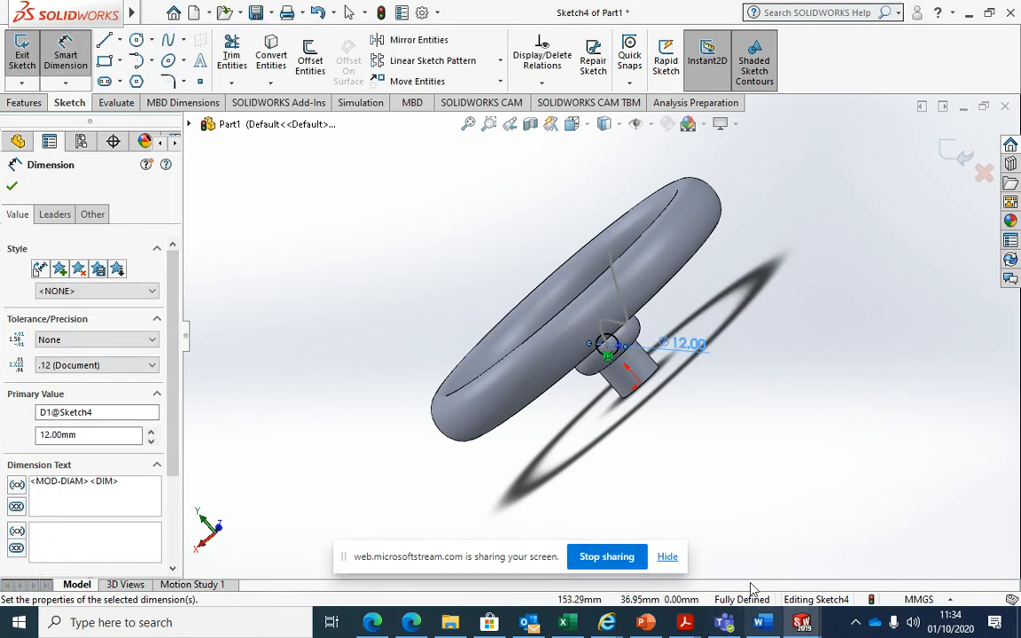
left_click(12, 187)
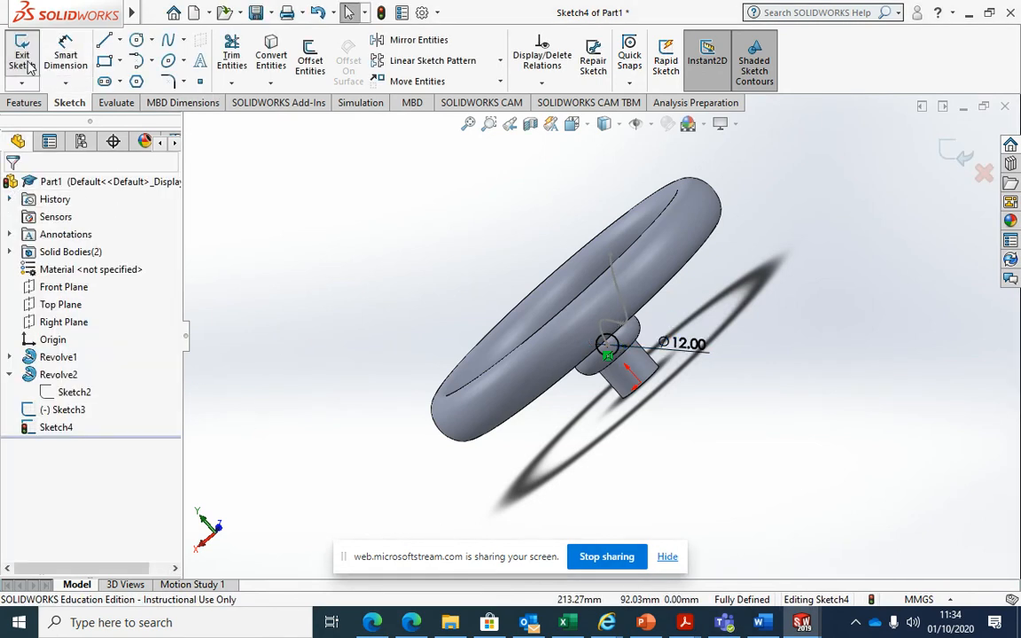
Sweep the 12 mm circle along the spline to form a solid spoke from the hub to the rim
left_click(25, 103)
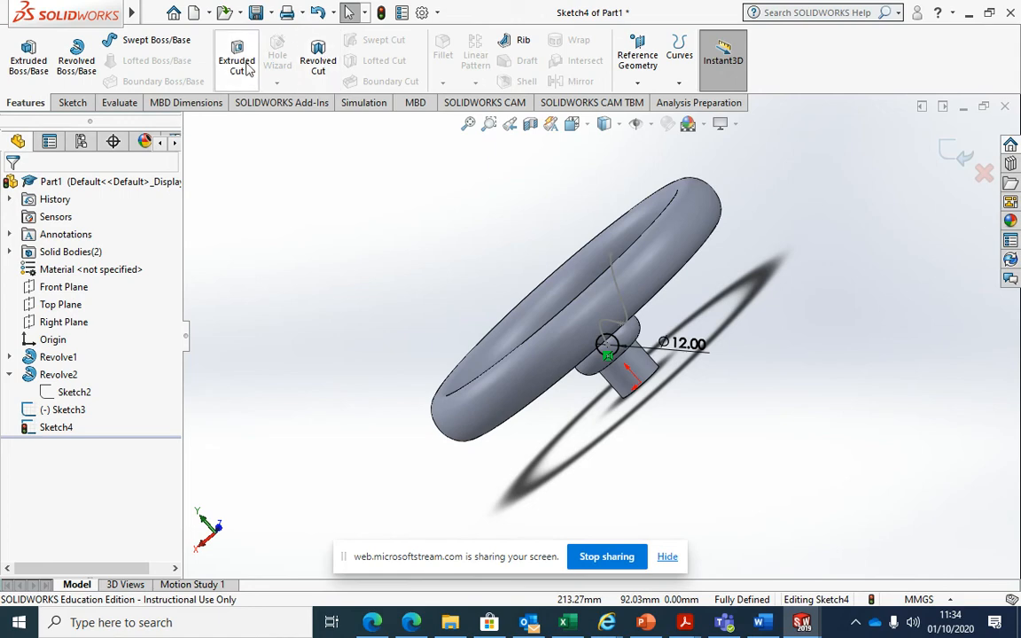
left_click(182, 45)
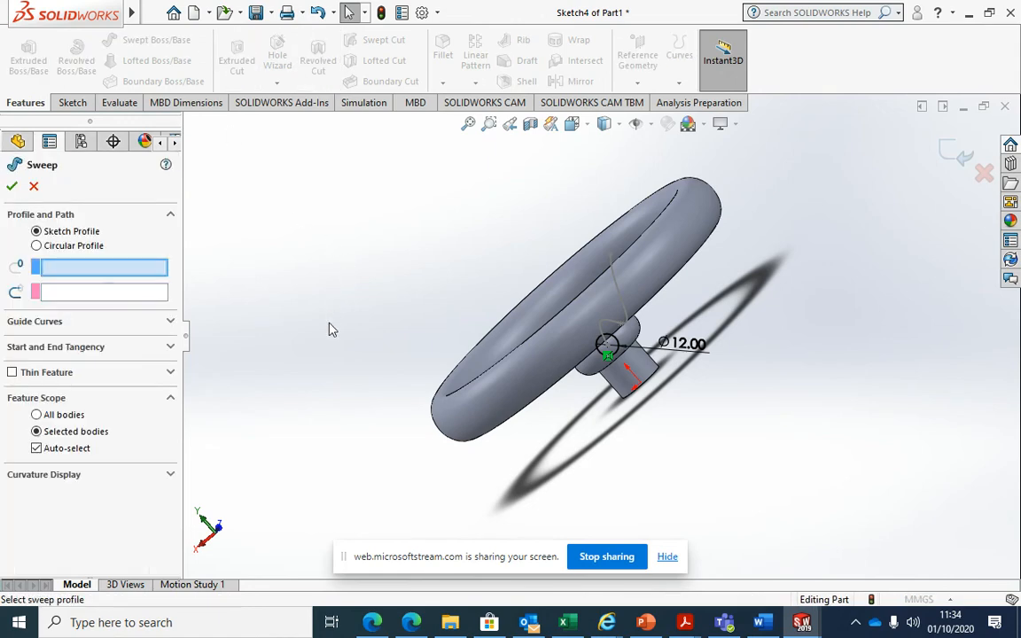
middle_click_drag(353, 372, 488, 306)
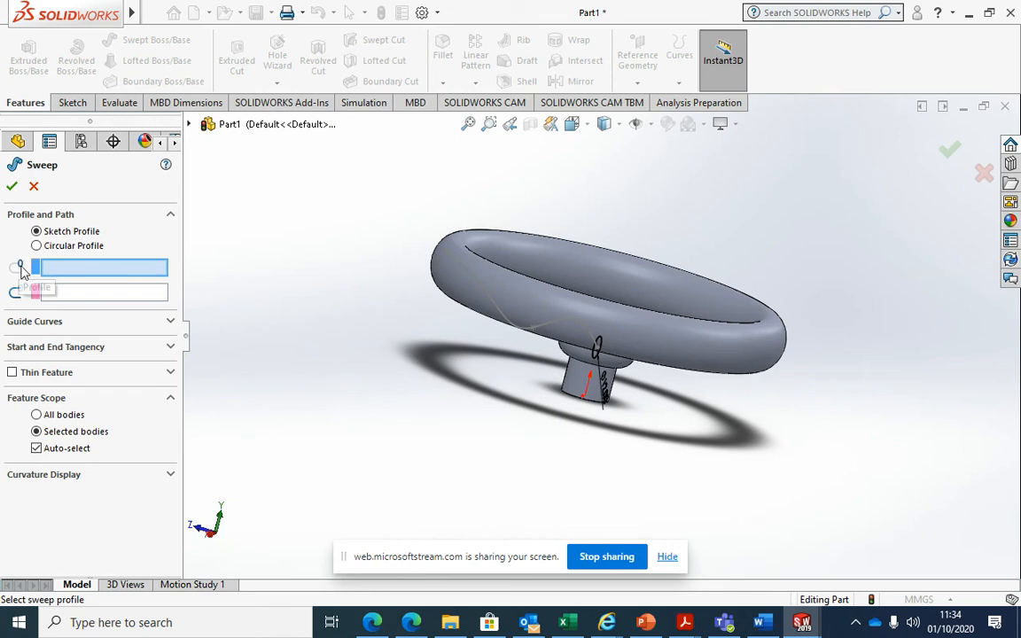
left_click(600, 345)
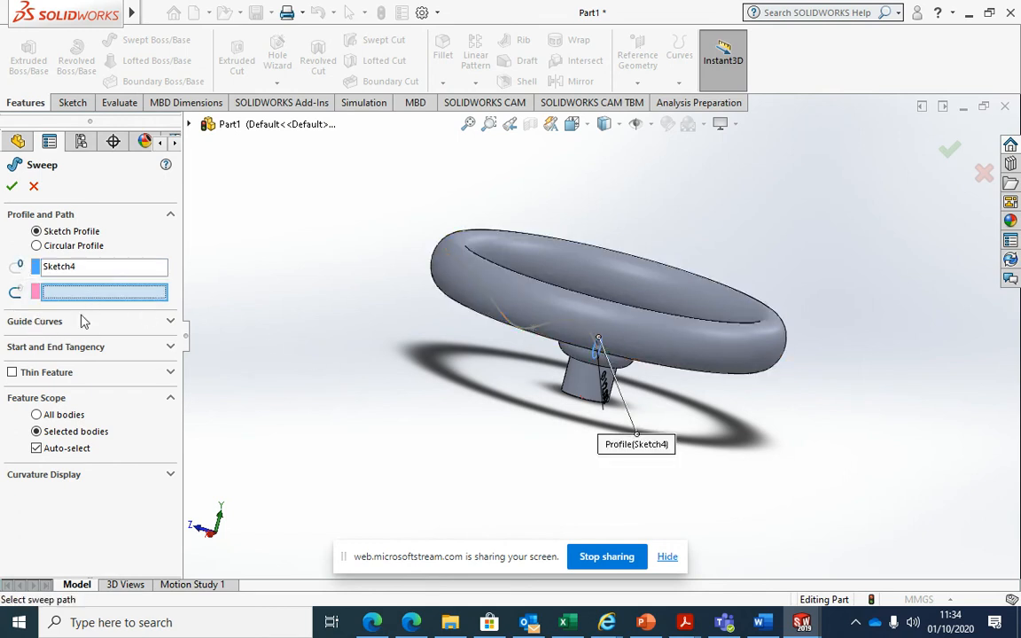
left_click(531, 334)
middle_click_drag(496, 358, 425, 430)
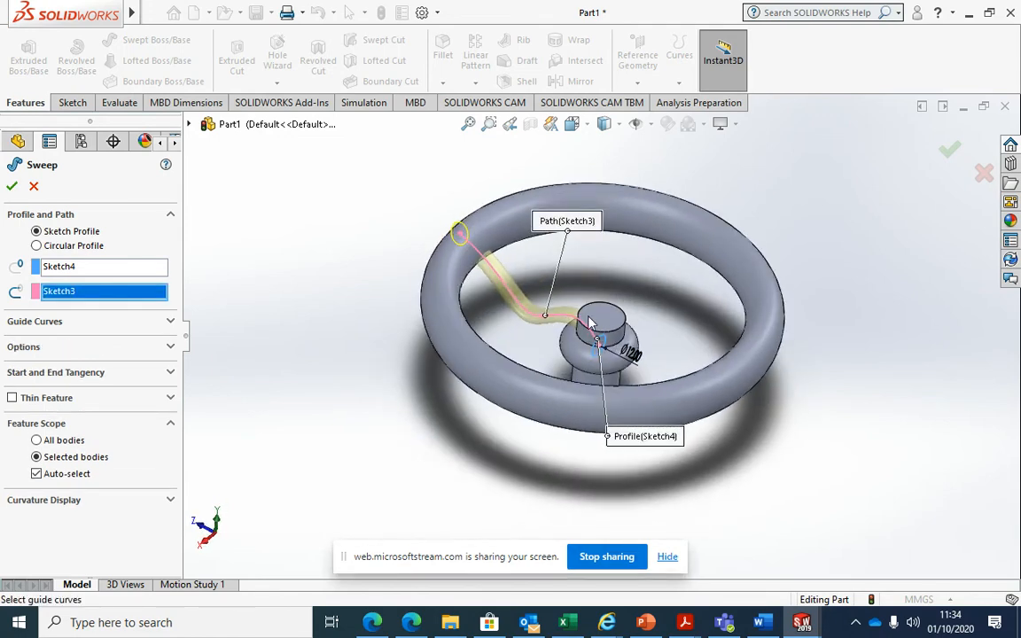
scroll(548, 303, "down", 4)
middle_click_drag(557, 234, 654, 231)
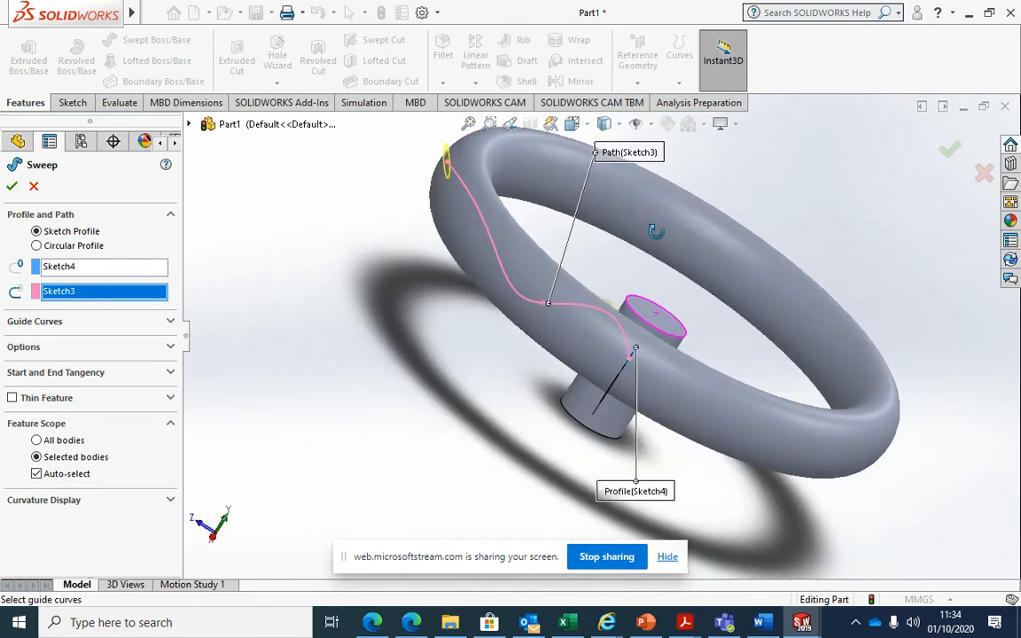
left_click(11, 186)
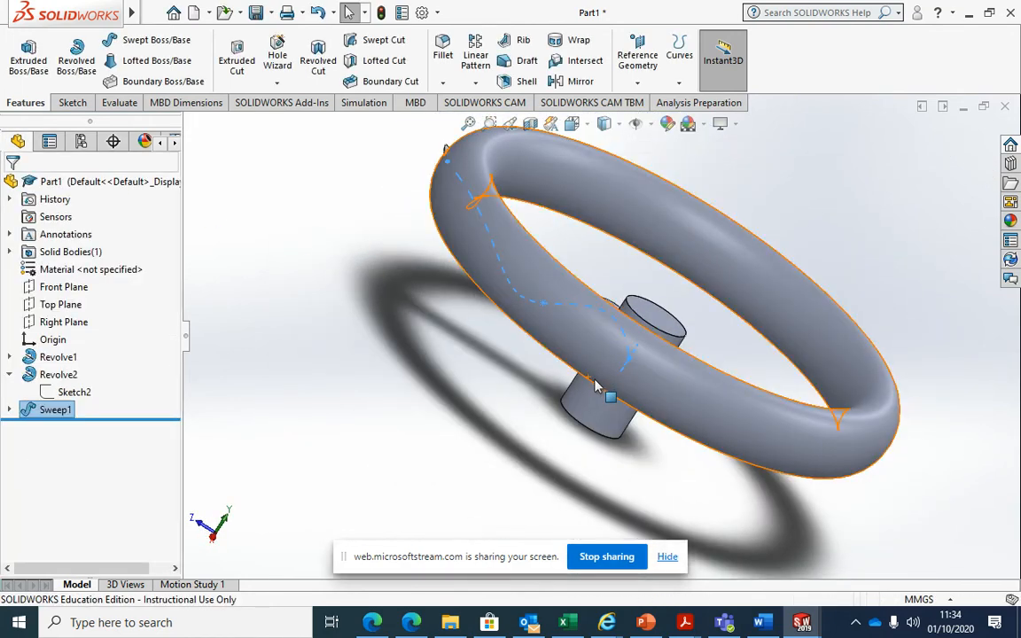
Inspect the rim's outer surface closely around the spoke's outer end
scroll(795, 248, "up", 3)
middle_click_drag(794, 248, 614, 424)
middle_click_drag(677, 473, 598, 447)
scroll(607, 196, "down", 7)
scroll(605, 294, "down", 4)
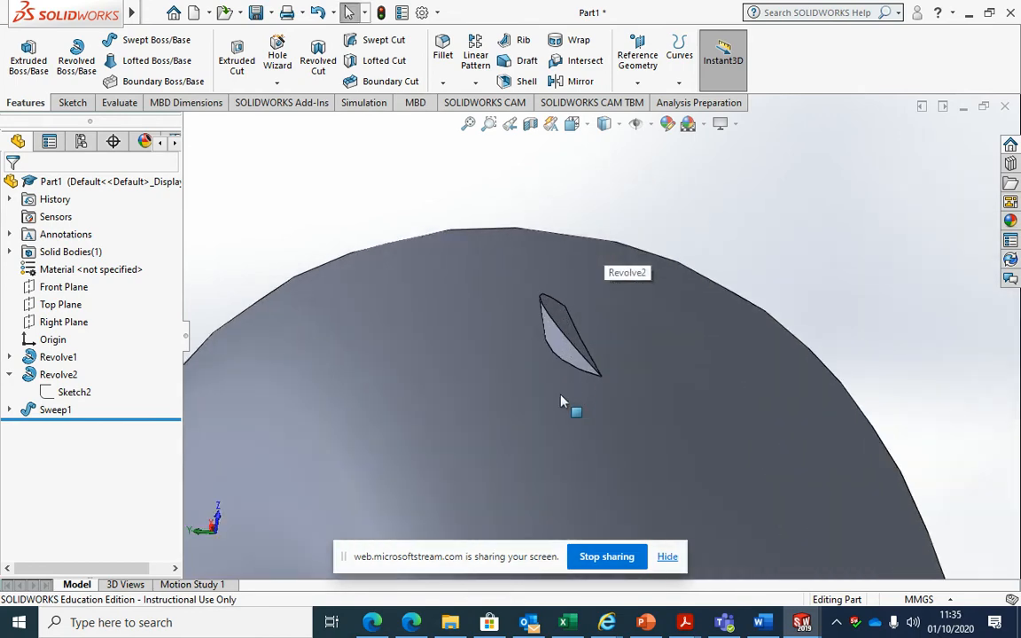
scroll(611, 303, "up", 2)
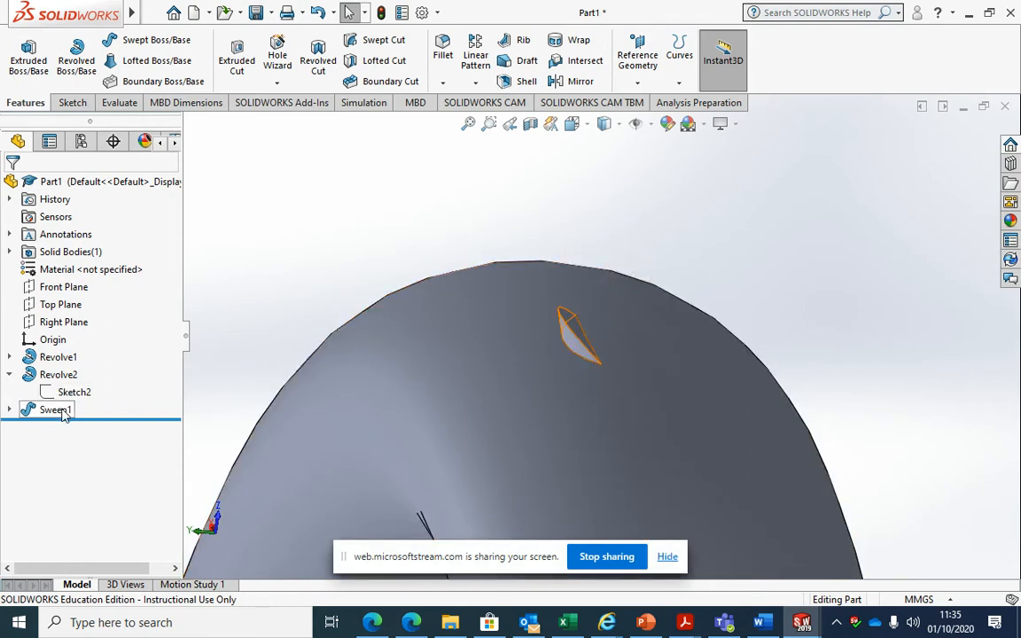
right_click(59, 412)
right_click(45, 375)
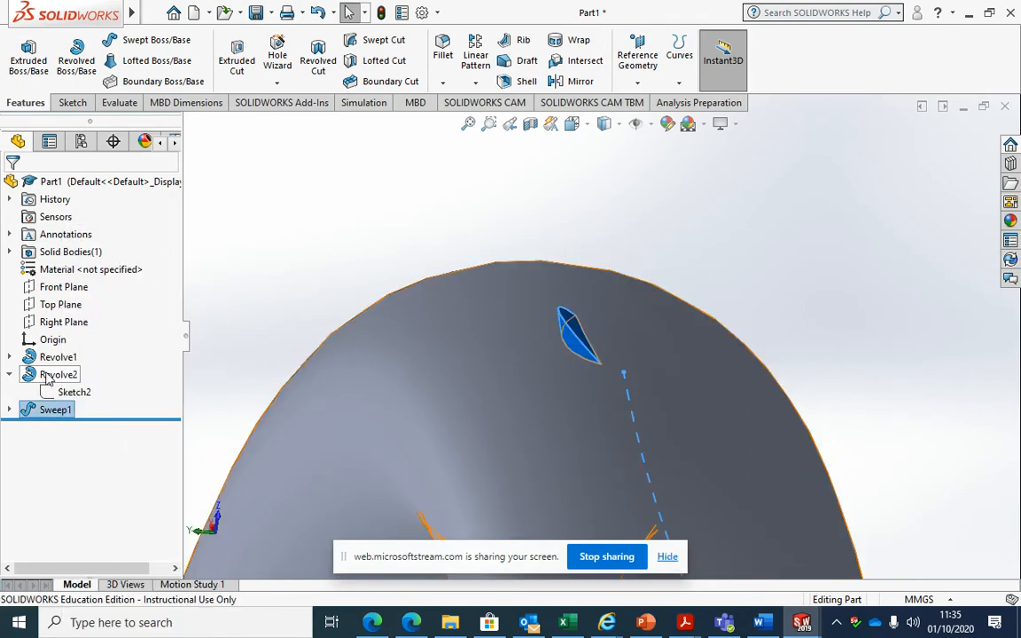
right_click(44, 374)
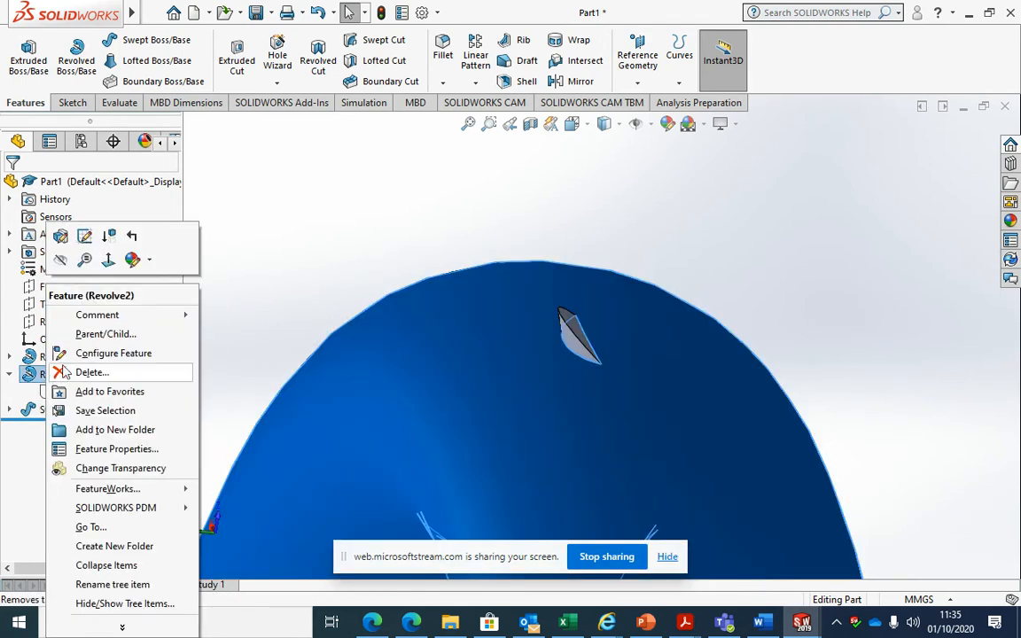
left_click(84, 236)
key("space")
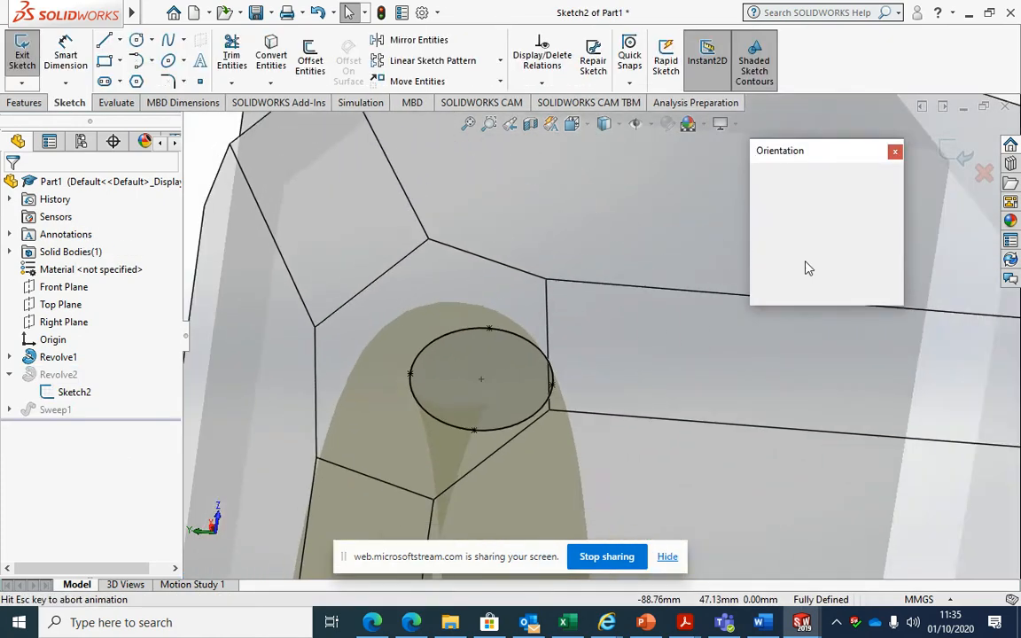
left_click(787, 232)
key("space")
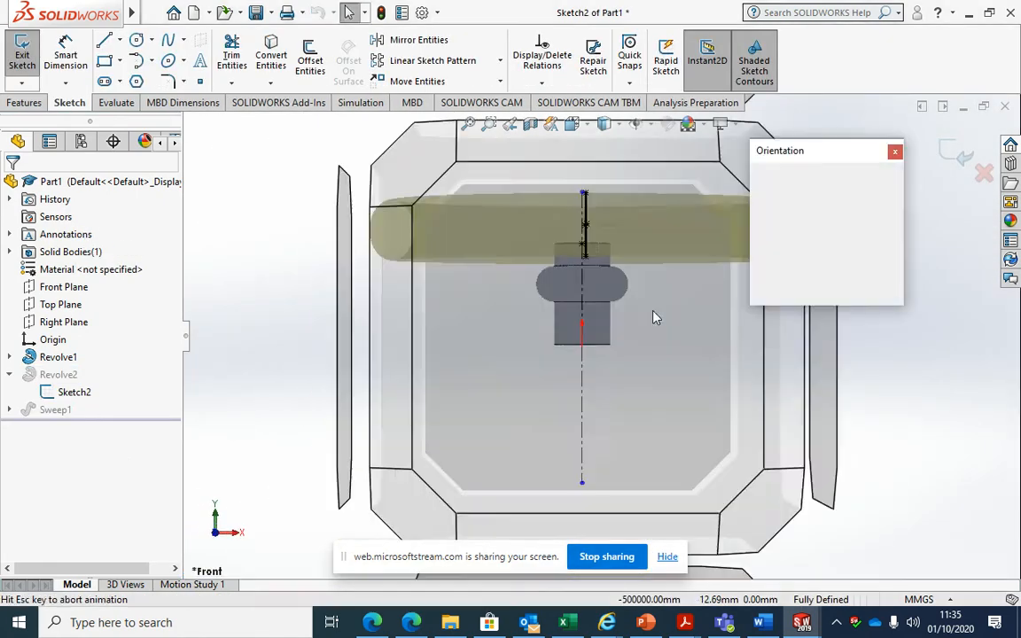
left_click(782, 224)
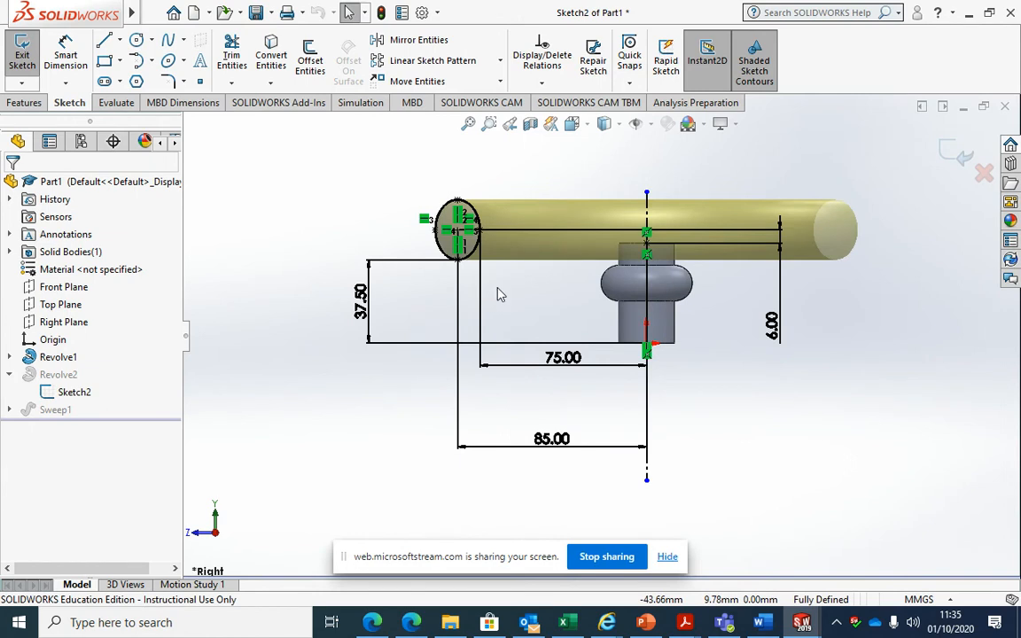
left_click(965, 155)
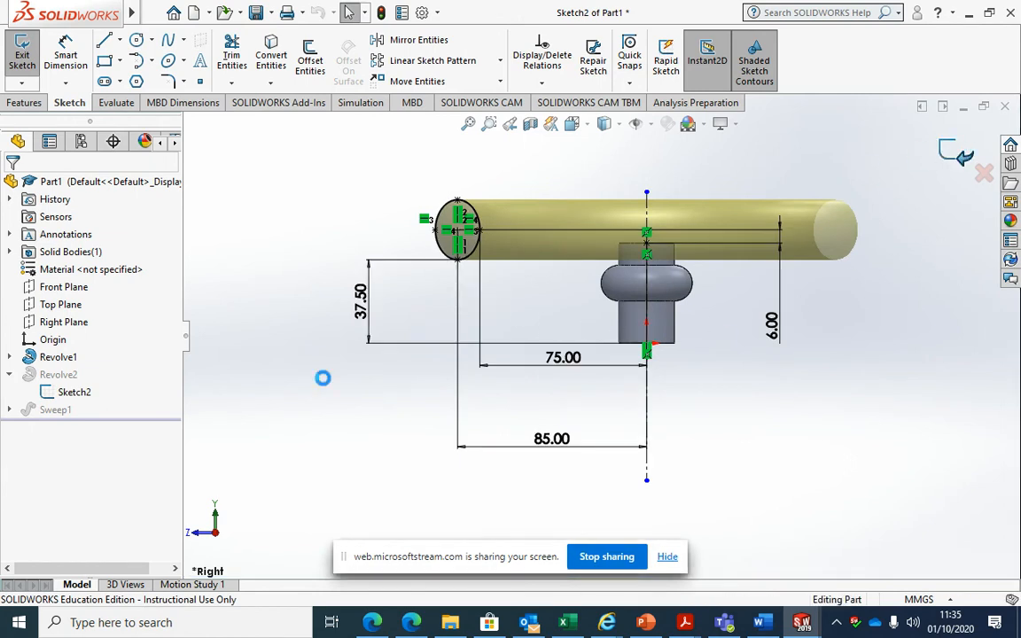
Edit the sweep's path sketch, moving the spline's rim-end point inward to about X -88.49, Y 49.59, and rebuild the spoke
right_click(49, 409)
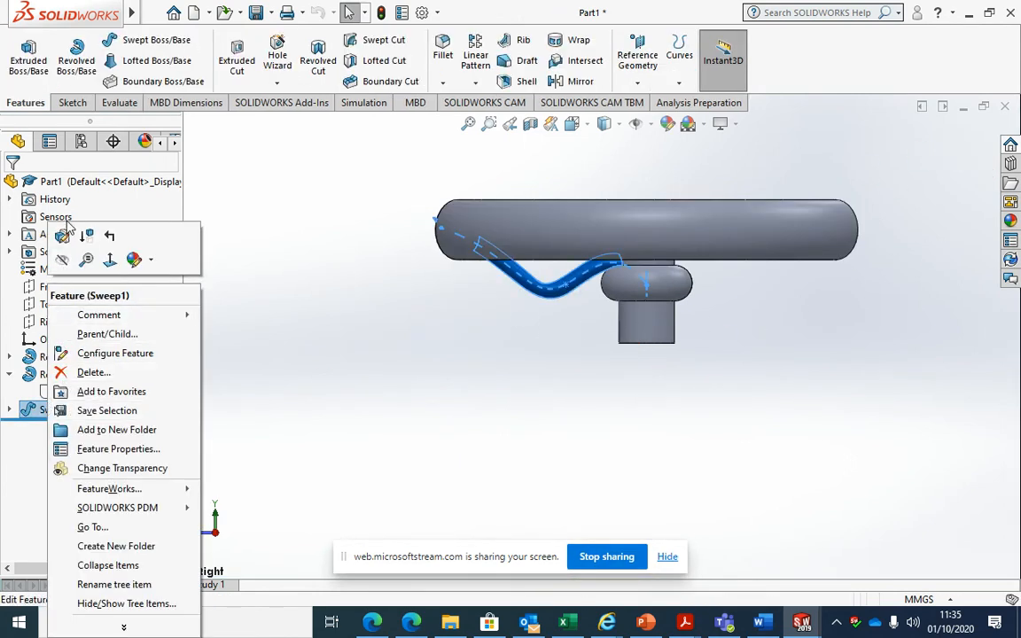
left_click(6, 499)
left_click(10, 410)
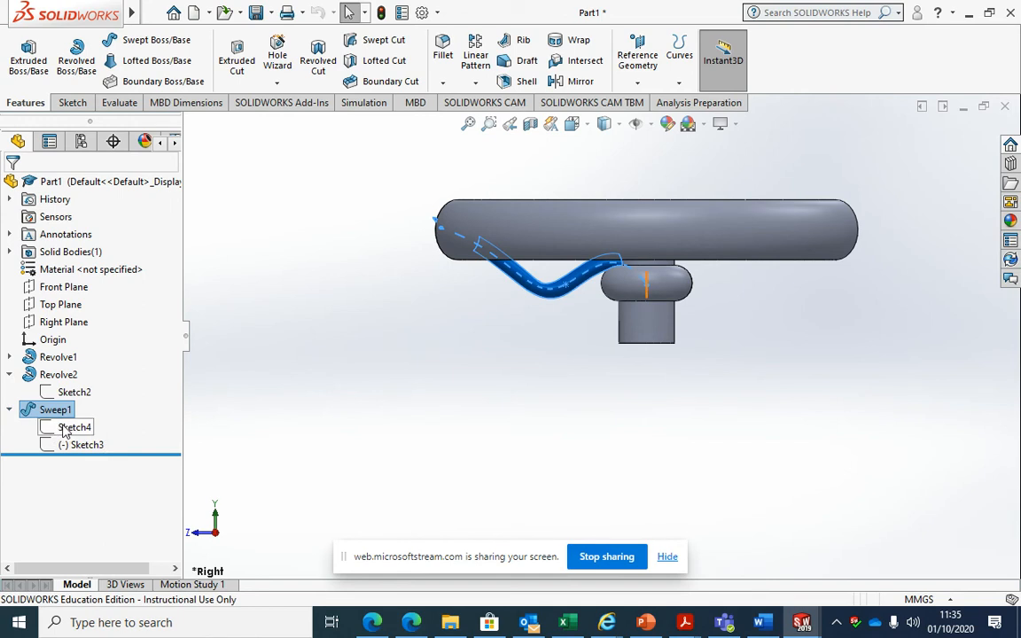
left_click(64, 429)
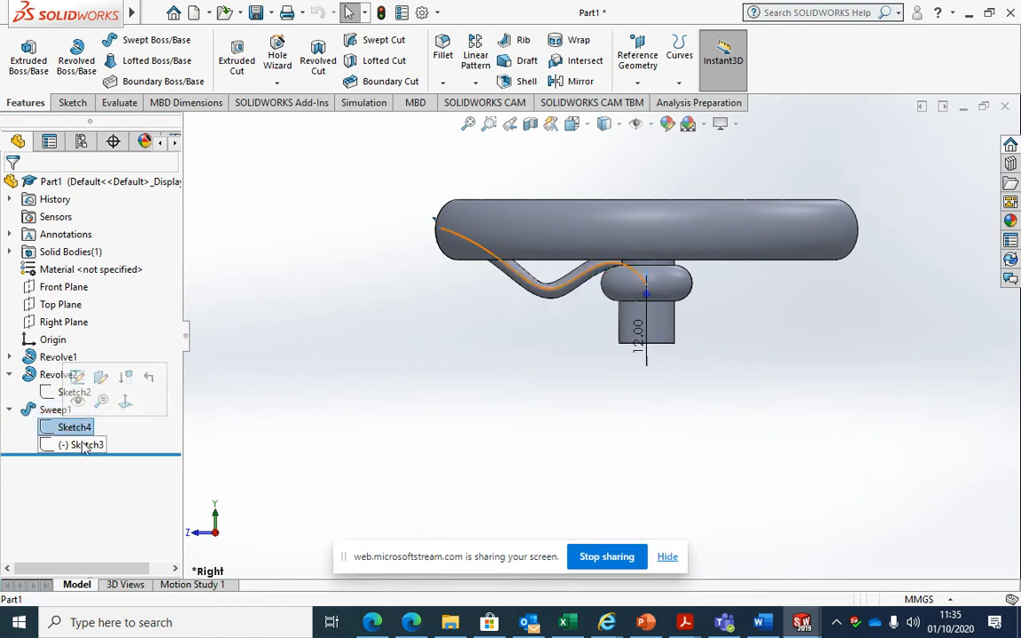
left_click(84, 446)
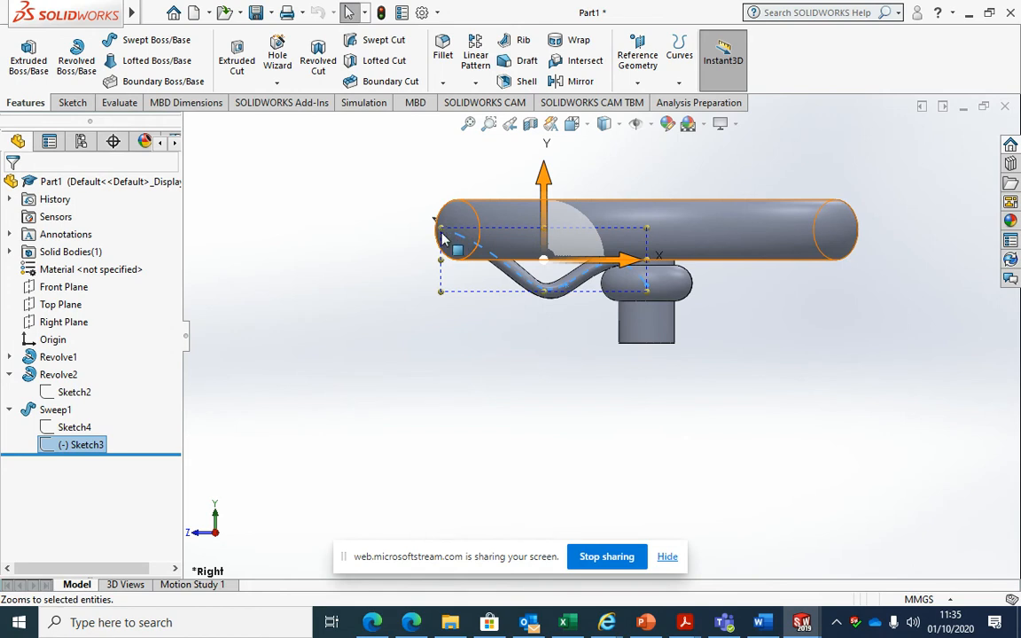
right_click(84, 446)
left_click(97, 334)
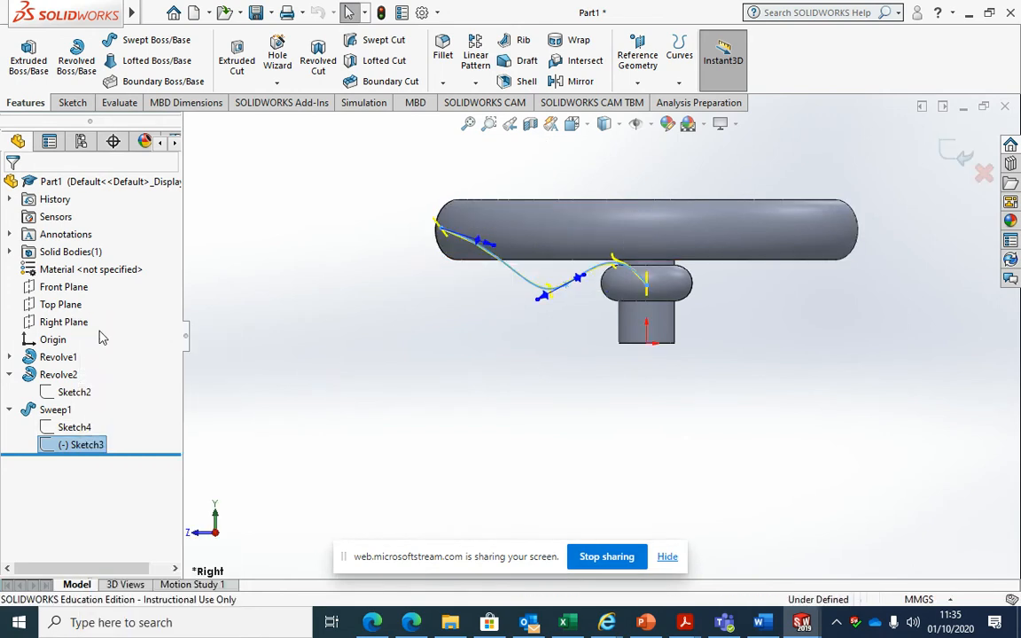
left_click(443, 230)
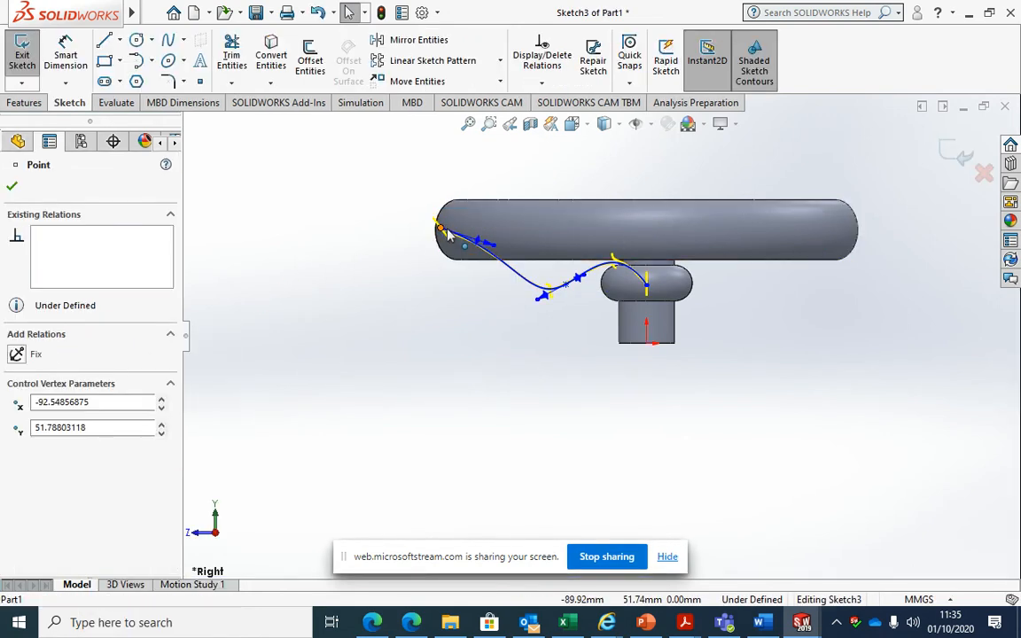
mouse_move(454, 239)
left_mouse_down()
mouse_move(474, 246)
mouse_move(450, 233)
left_mouse_up()
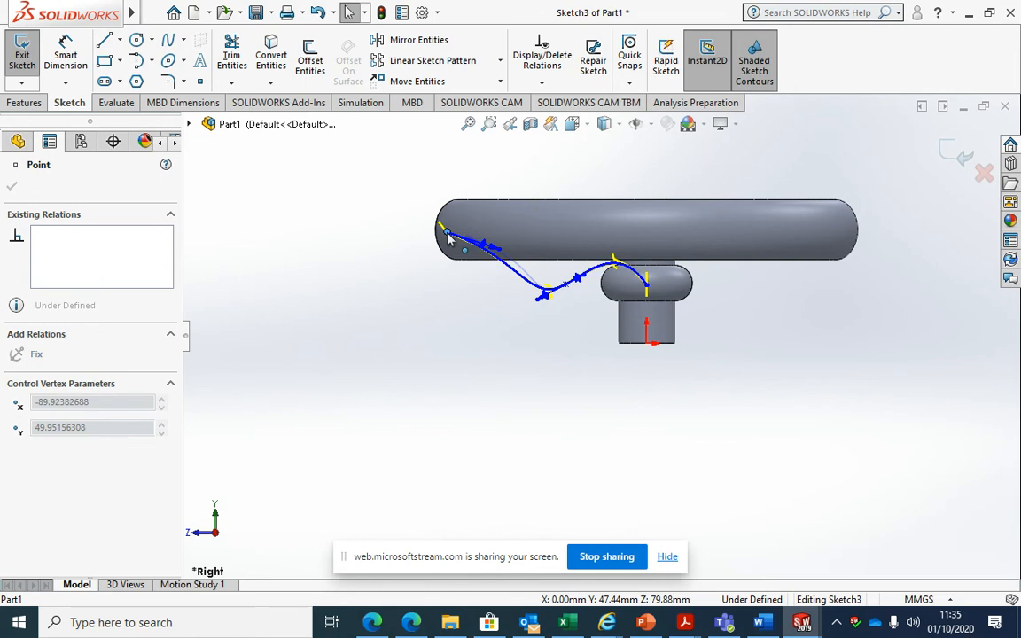
left_click_drag(452, 239, 452, 237)
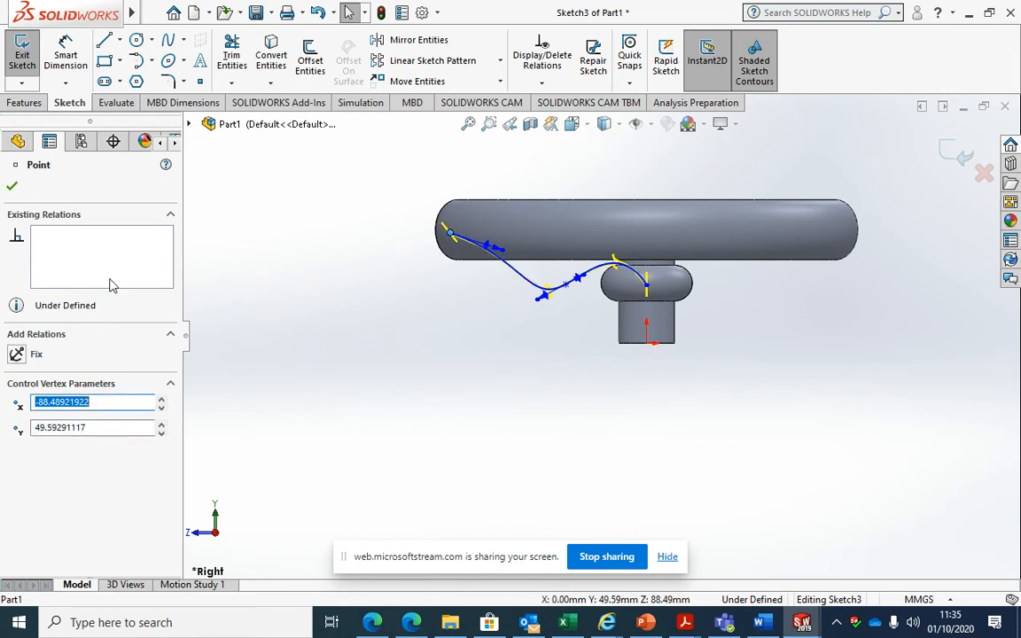
left_click(9, 183)
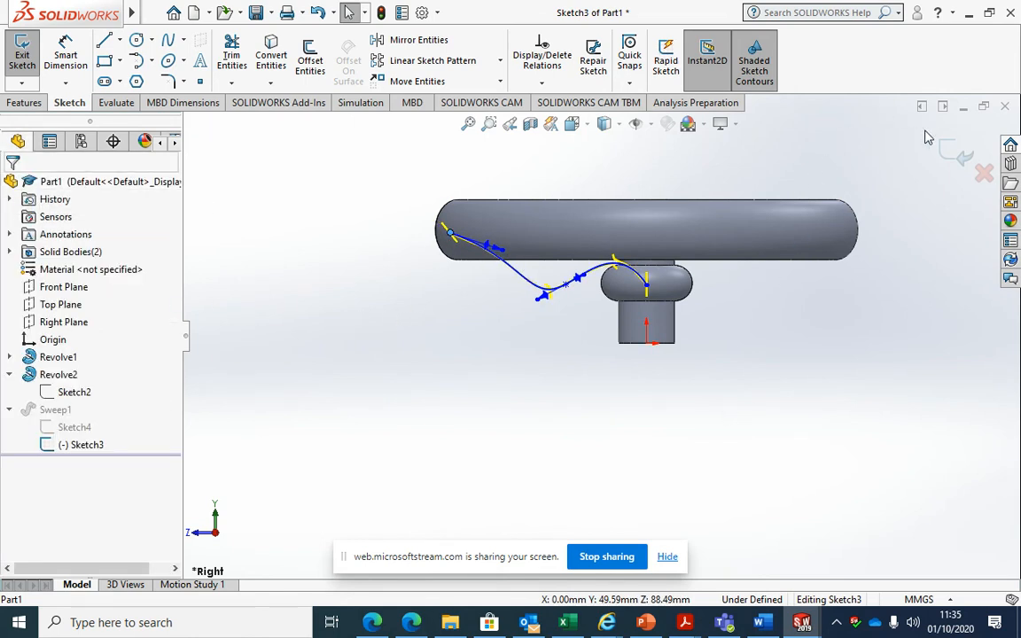
left_click(958, 156)
scroll(780, 241, "up", 2)
middle_click_drag(780, 240, 703, 390)
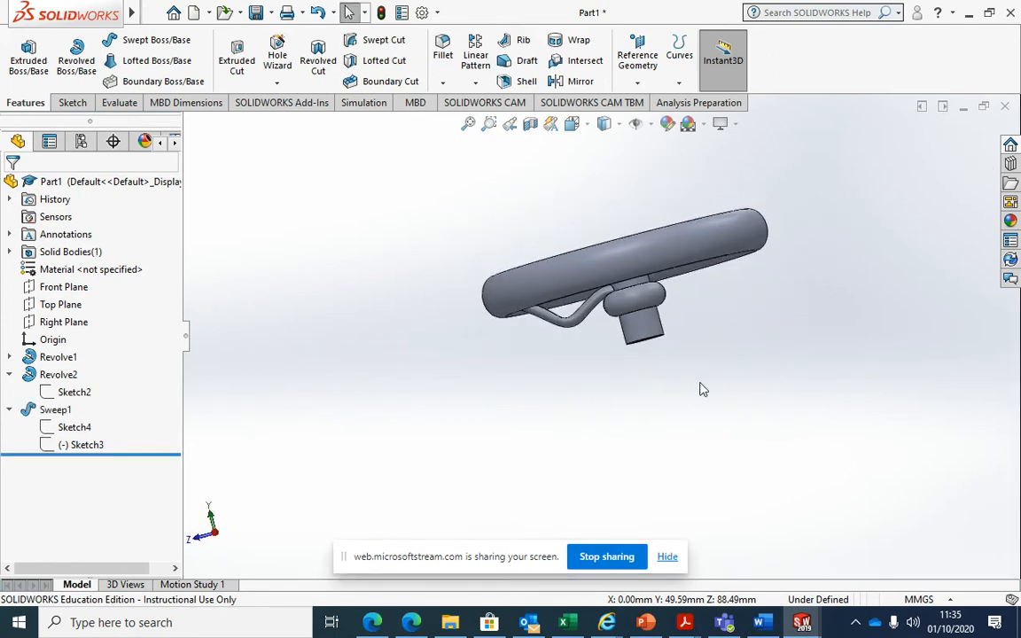
Start a circular pattern around the hub's top circular edge, working in the isometric view
key("space")
left_click(880, 201)
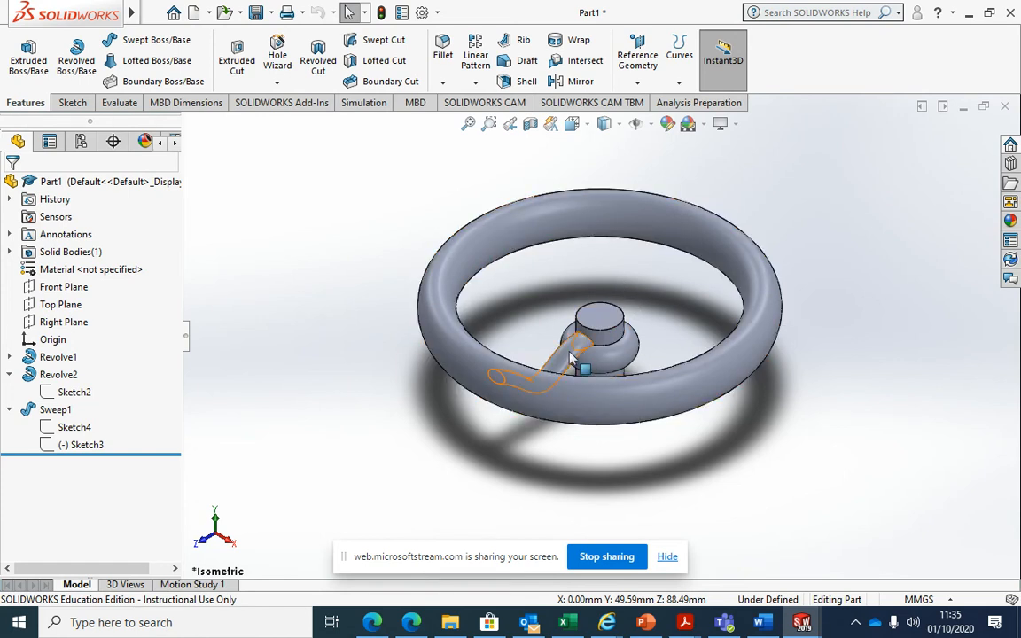
left_click(476, 82)
left_click(496, 116)
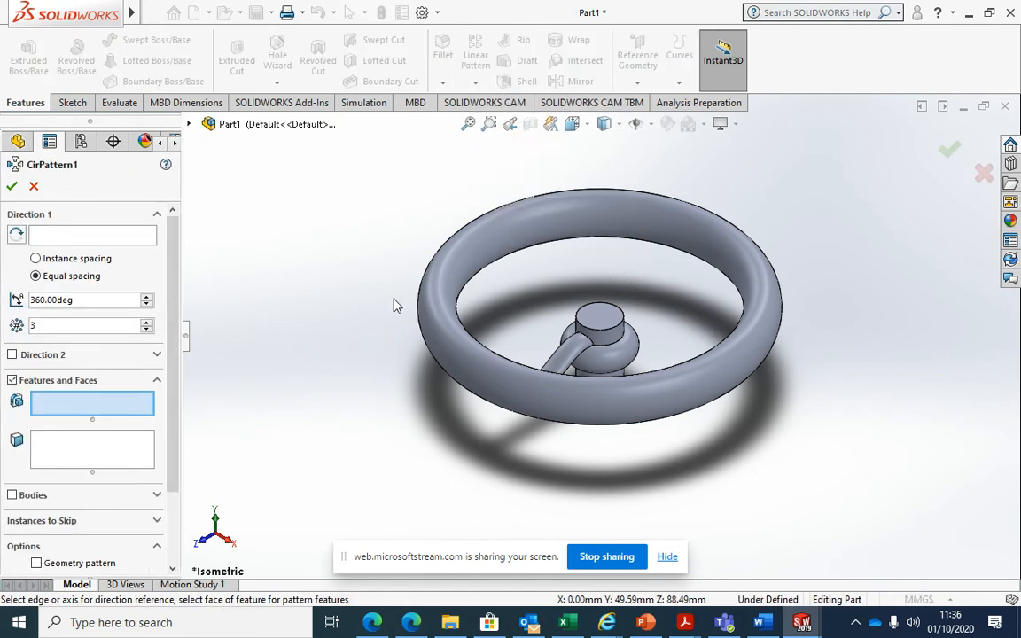
left_click(81, 237)
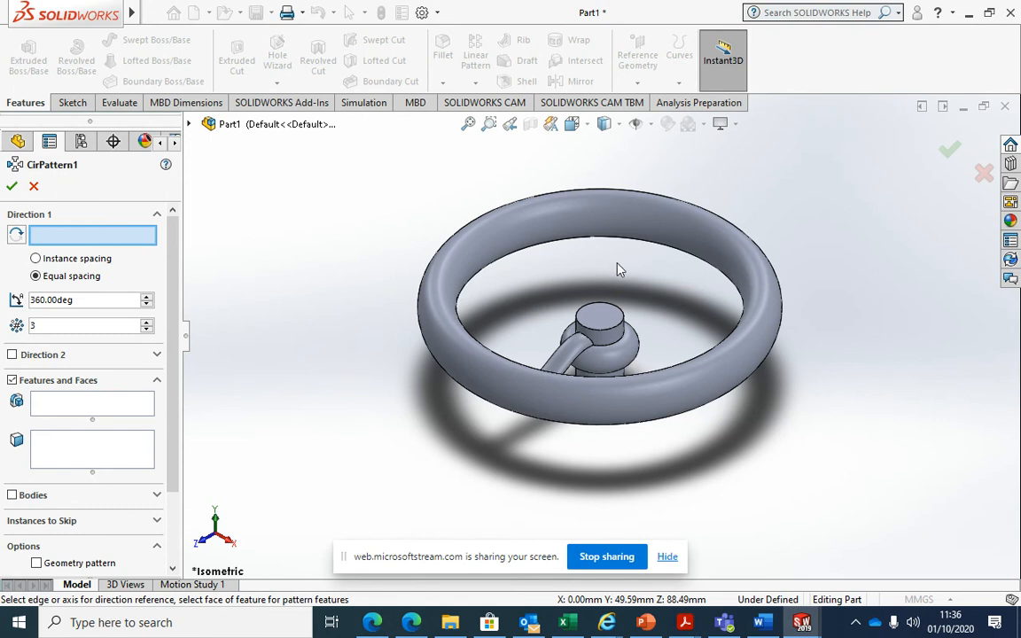
left_click(619, 332)
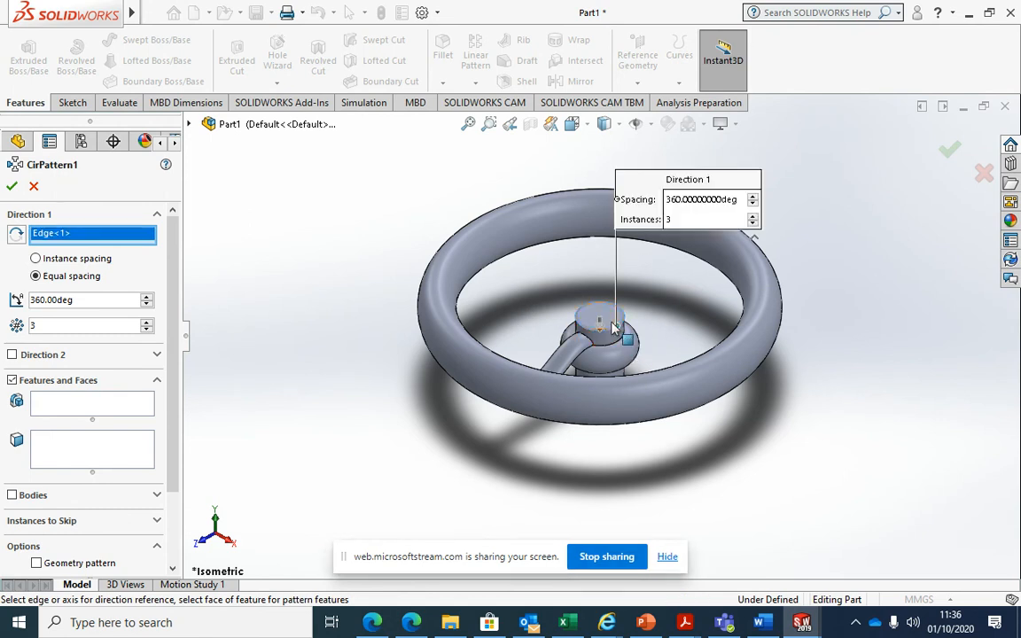
Pattern the swept spoke into 7 equally spaced instances over 360 degrees
left_click(104, 406)
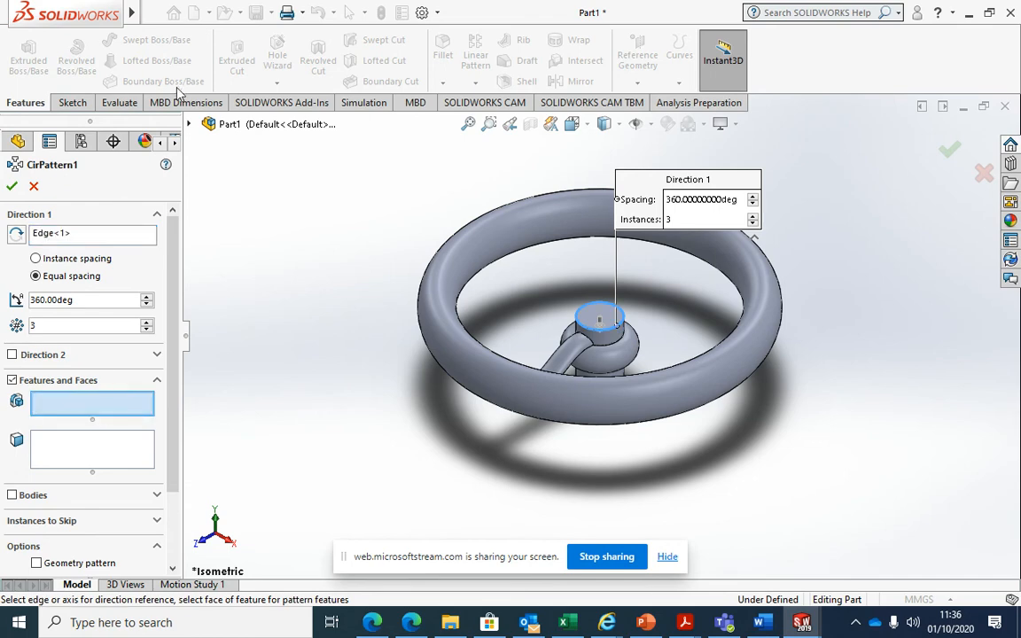
left_click(188, 125)
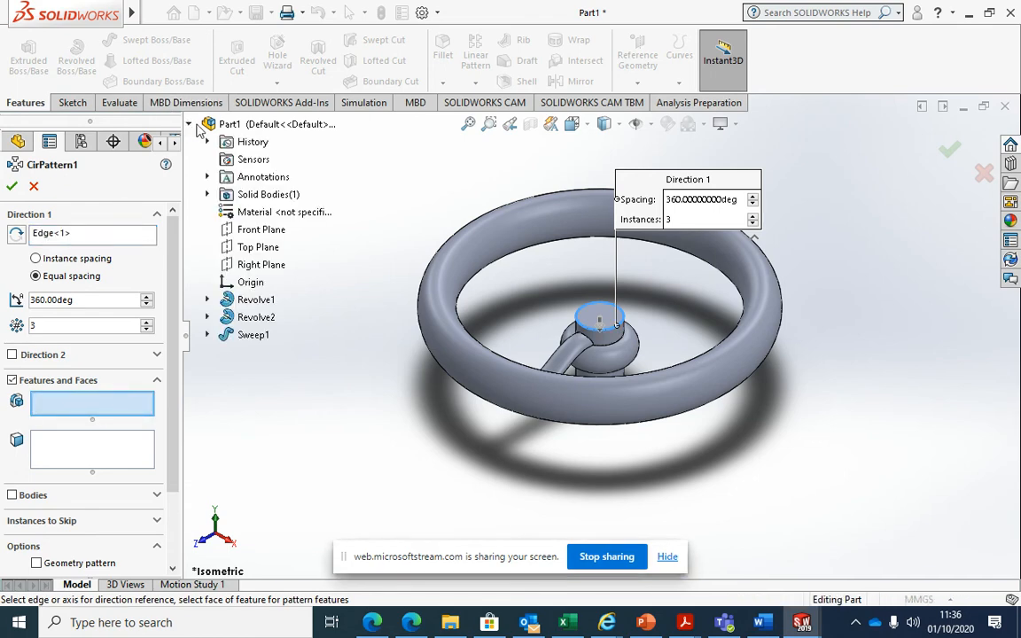
left_click(252, 337)
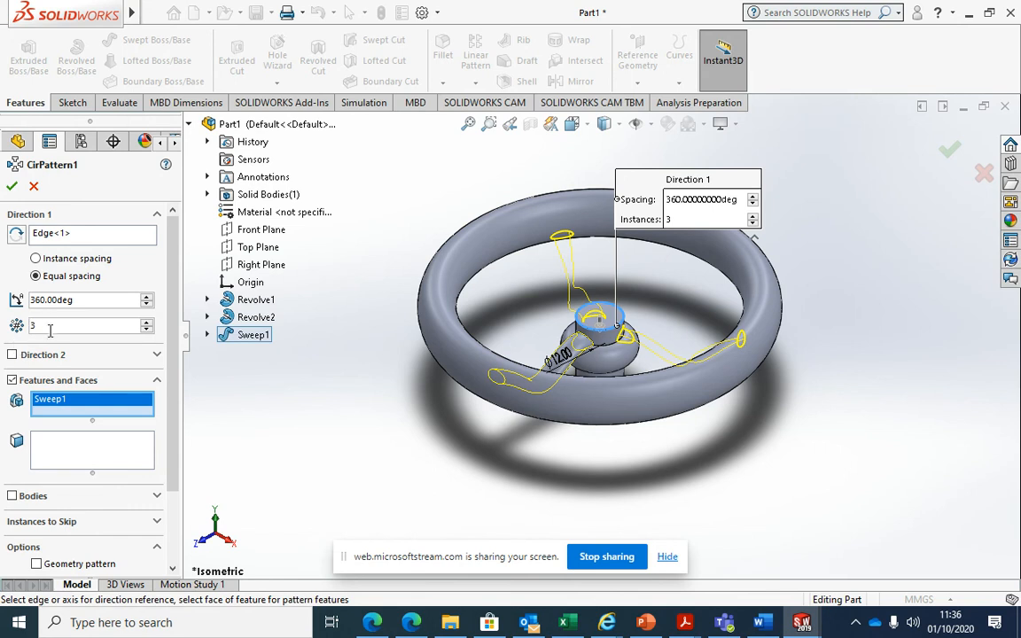
left_click(146, 322)
left_click(146, 322)
left_click(147, 323)
left_click(147, 323)
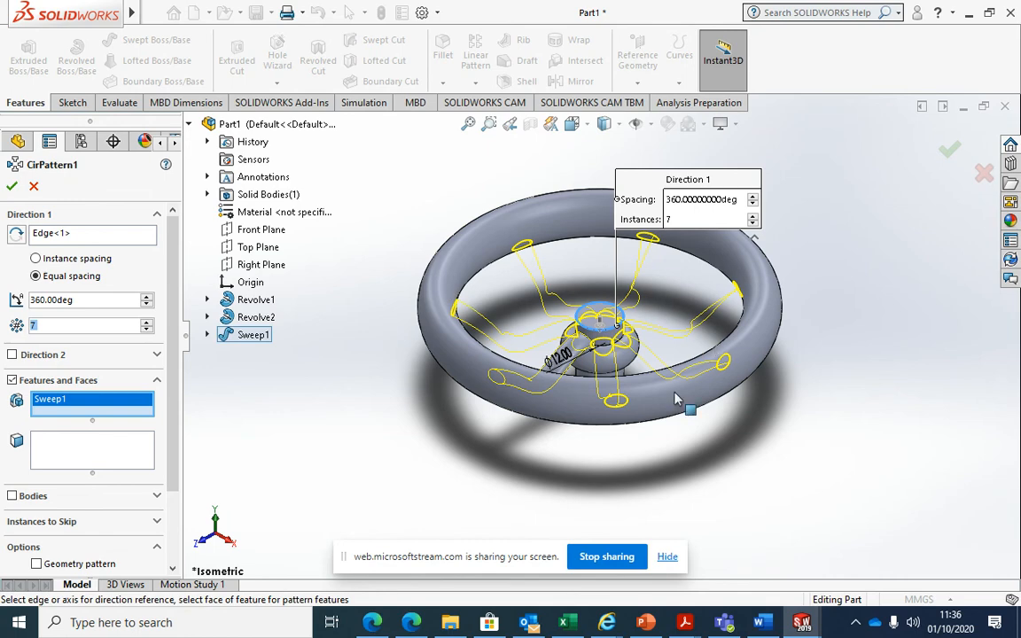
left_click(14, 186)
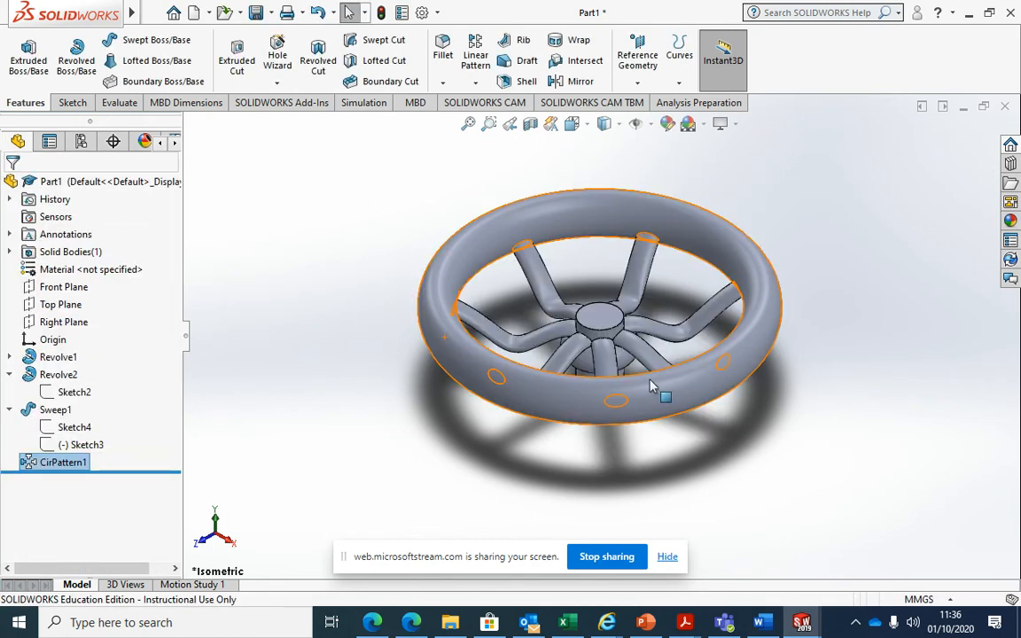
middle_click_drag(644, 353, 623, 418)
scroll(623, 417, "up", 1)
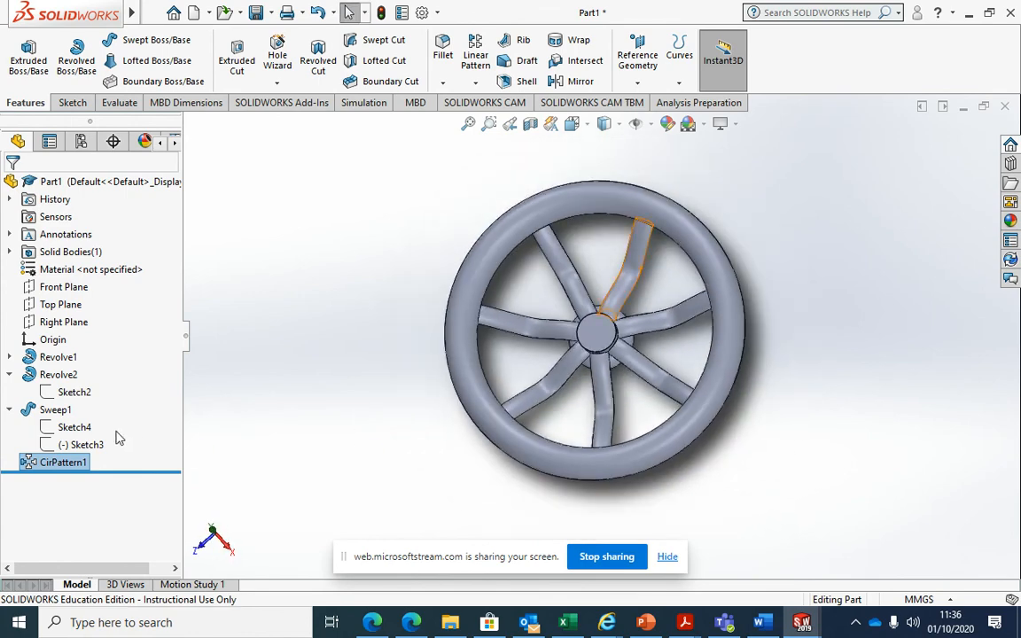
Edit the spokes' circular pattern to 3 equally spaced instances over 360 degrees
right_click(55, 465)
left_click(63, 229)
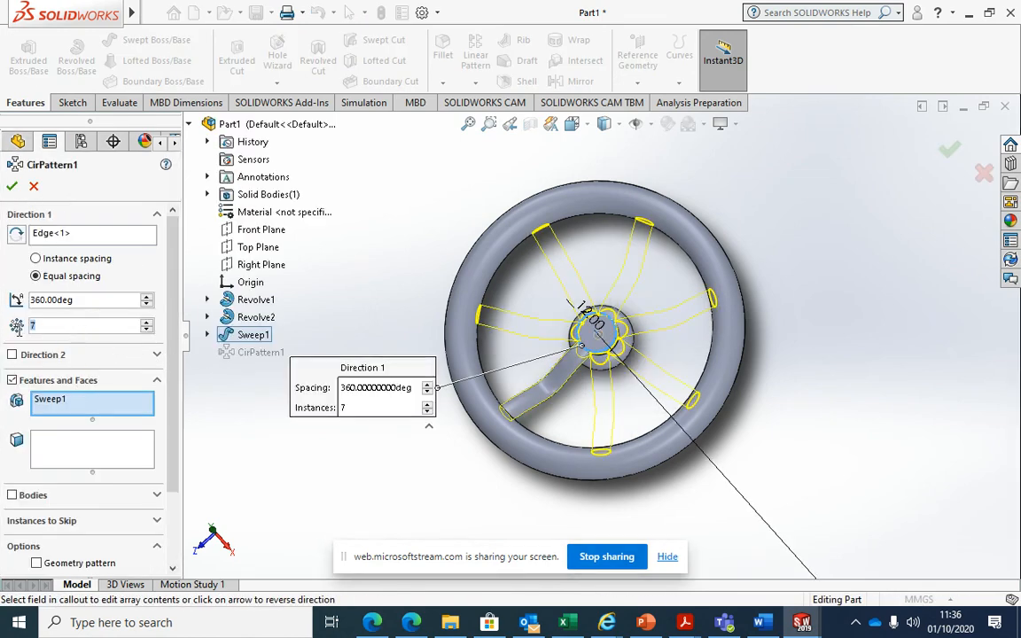
type("3")
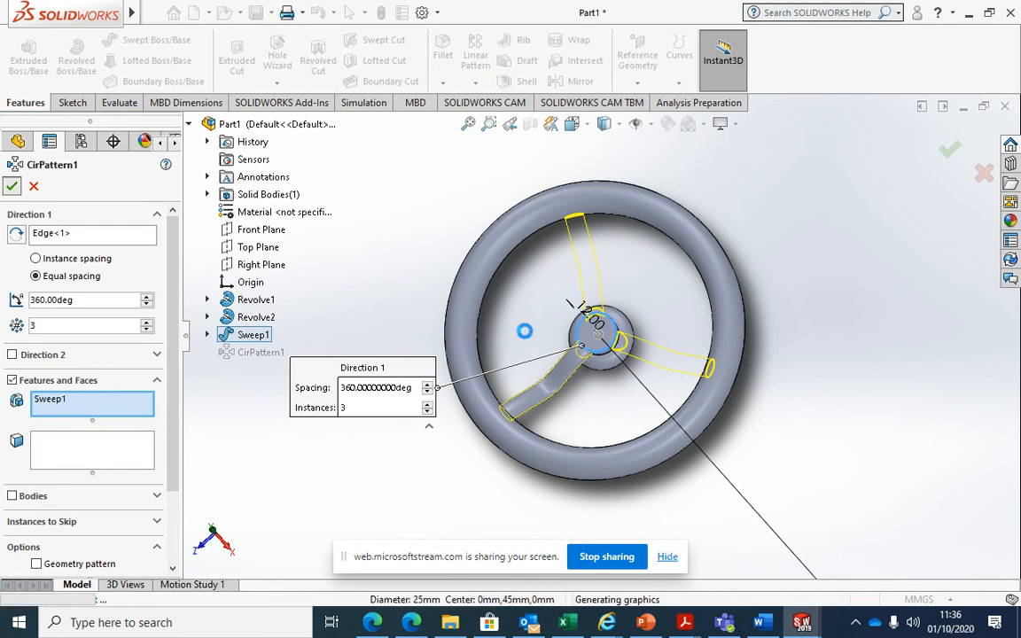
left_click(11, 186)
Examine the handwheel from above, the side and below, including where the spokes meet the hub and rim
scroll(548, 379, "up", 3)
scroll(548, 379, "down", 3)
middle_click_drag(548, 380, 581, 266)
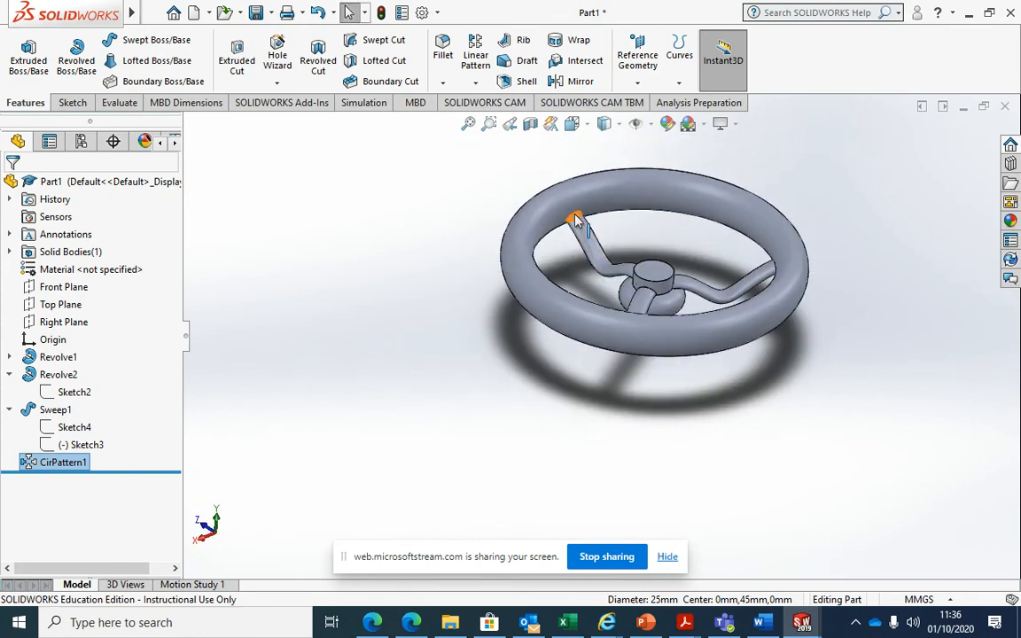
middle_click_drag(672, 348, 768, 267)
scroll(589, 266, "down", 3)
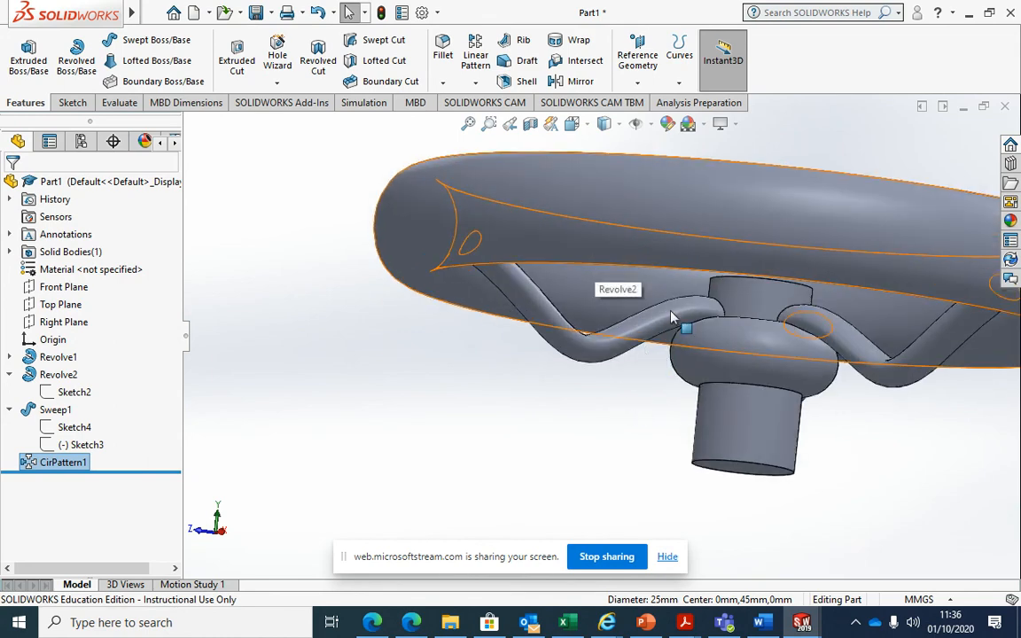
scroll(672, 316, "up", 3)
middle_click_drag(820, 315, 675, 324)
middle_click_drag(570, 322, 763, 251)
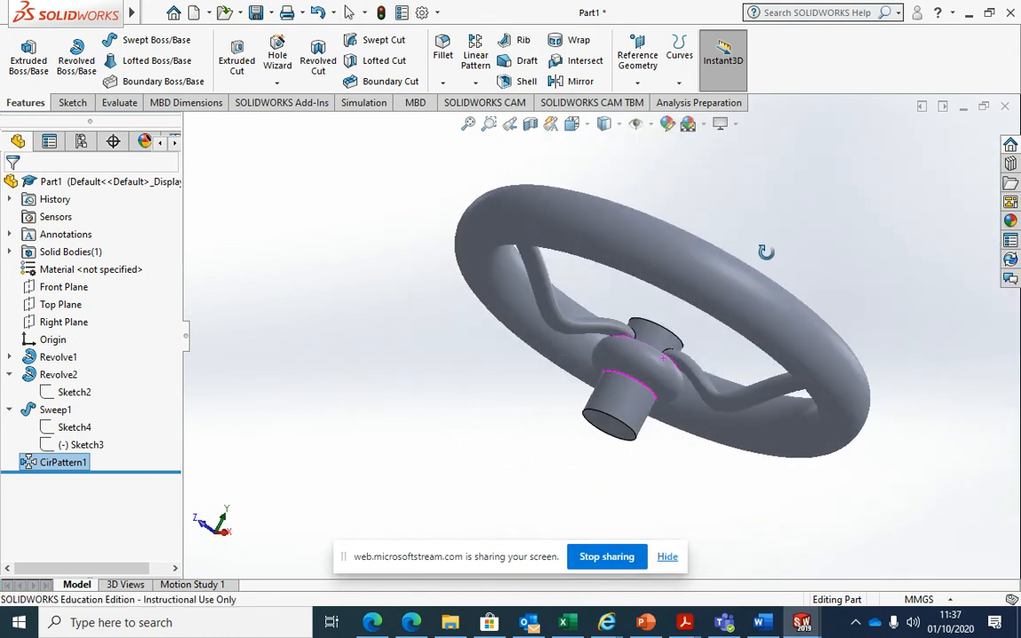
middle_click_drag(381, 268, 640, 342)
scroll(640, 342, "down", 5)
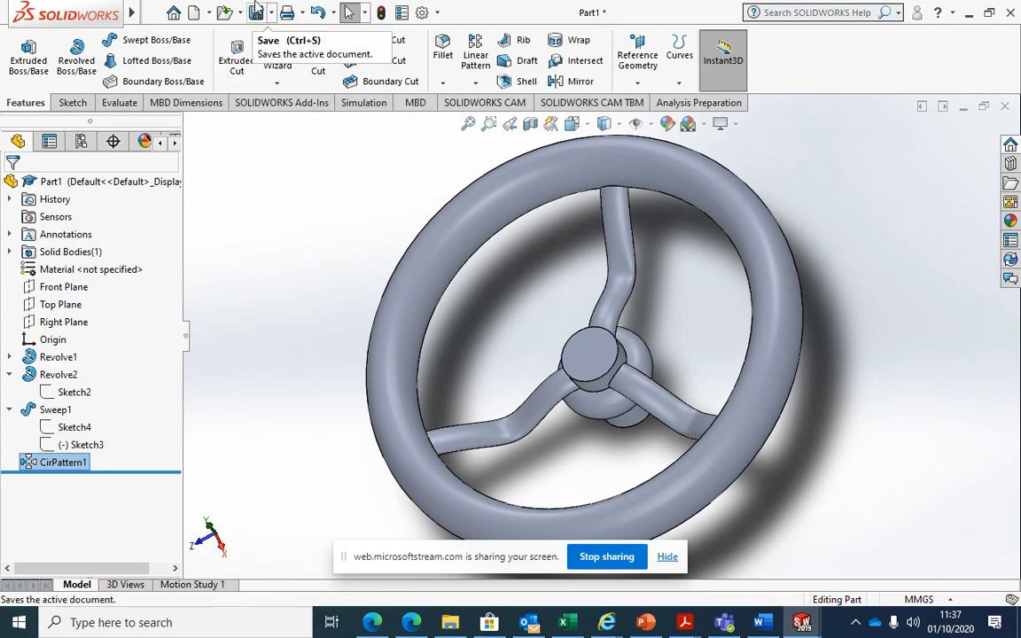
left_click(386, 614)
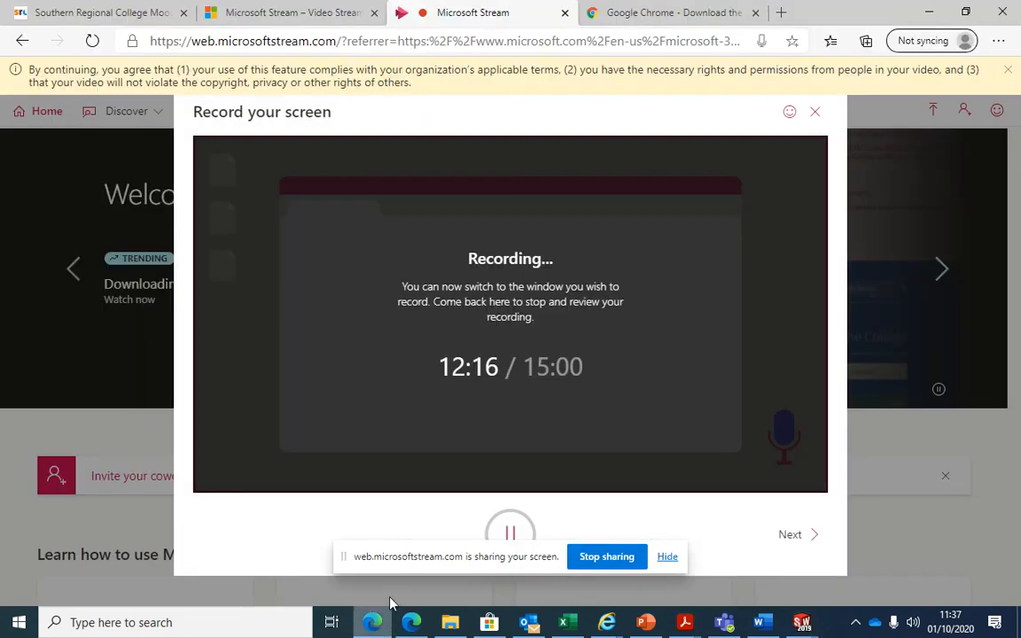